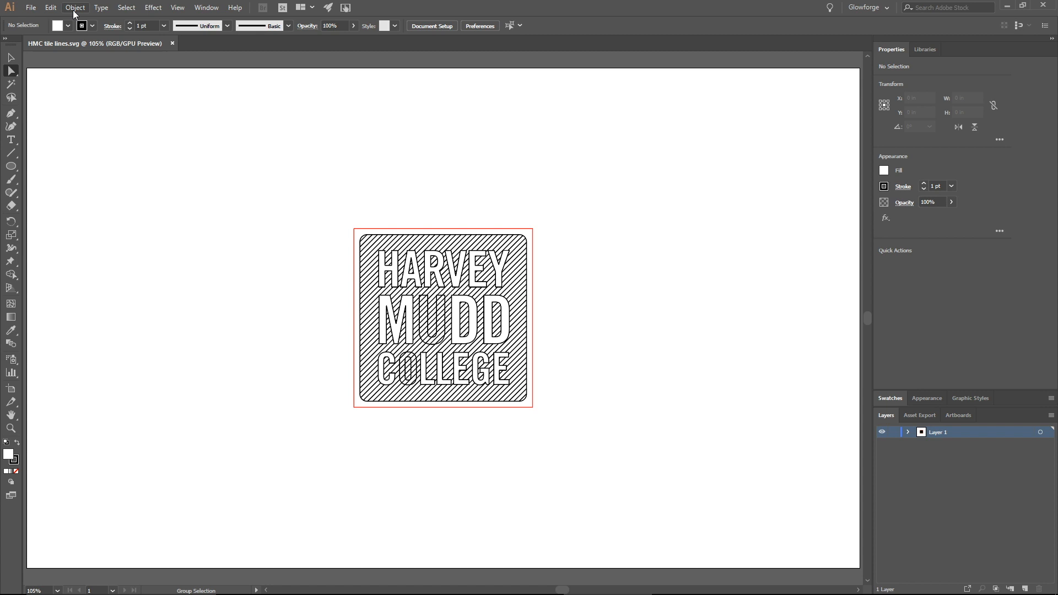
- Switch to the Glowforge app, upload HMC tile lines.svg as a new design and dismiss the import warning
{"action": "left_click", "coordinate": [74, 9]}
{"action": "key", "text": "alt+Tab"}
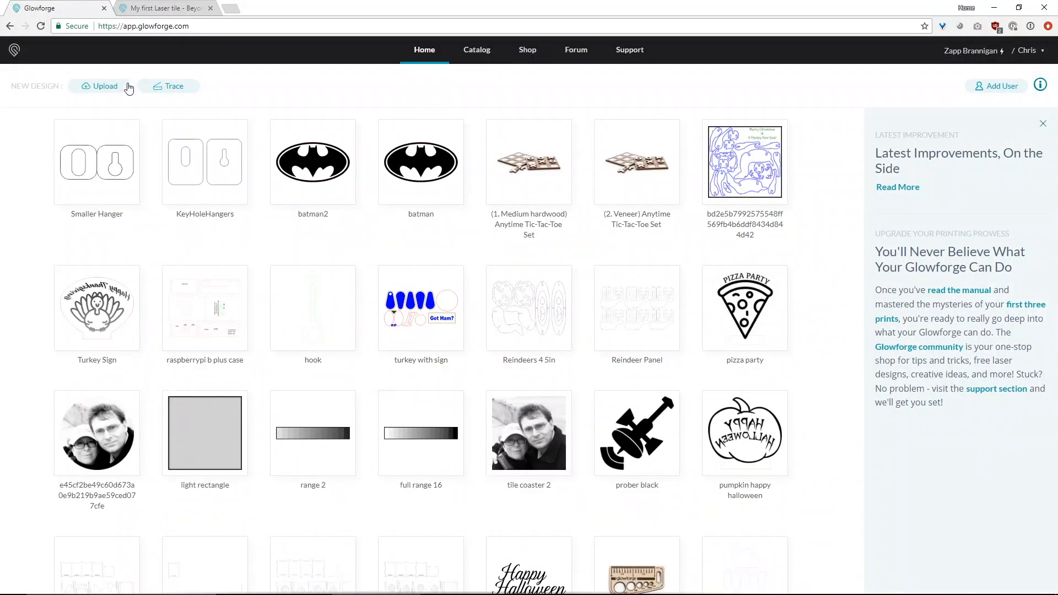
{"action": "left_click", "coordinate": [128, 88]}
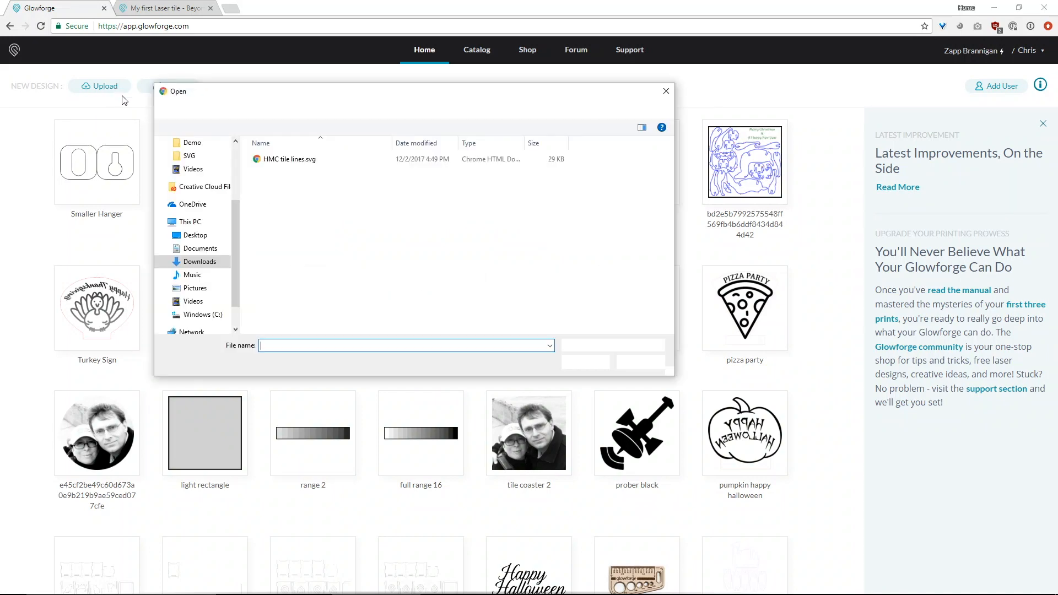
{"action": "double_click", "coordinate": [298, 160]}
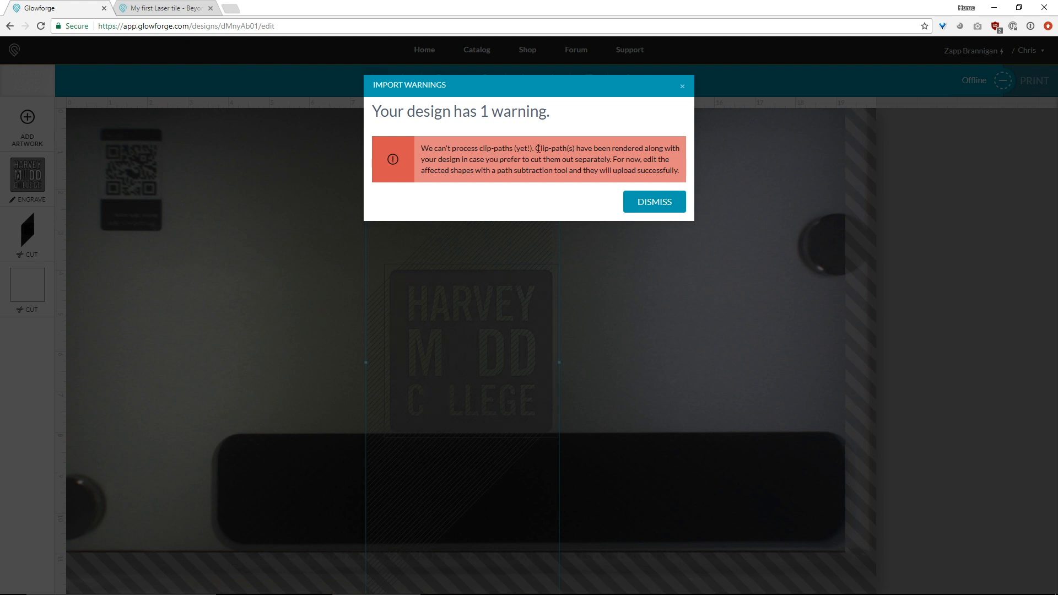
{"action": "left_click", "coordinate": [672, 205]}
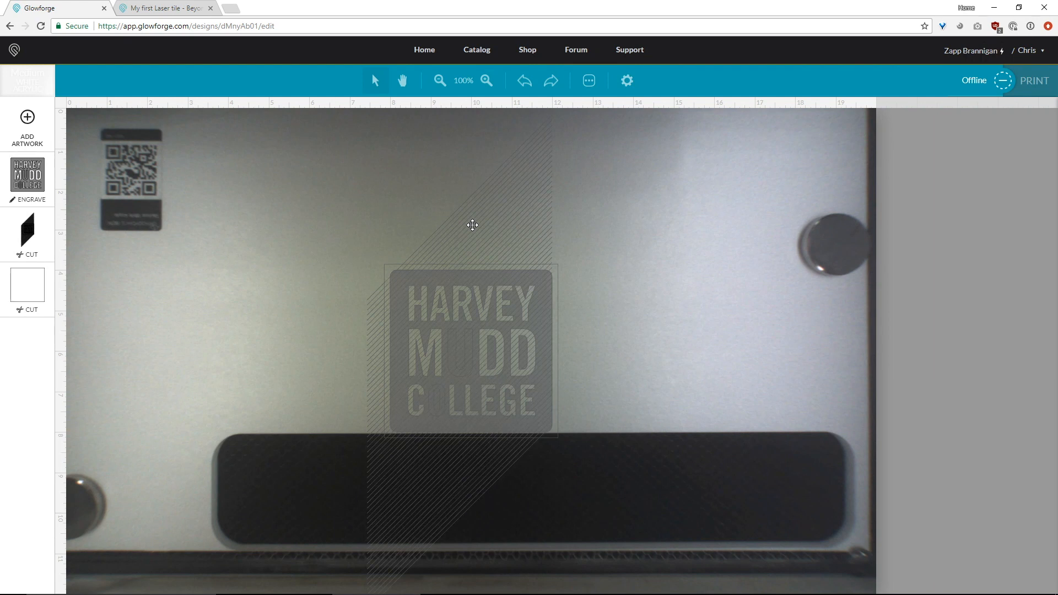
- Select the imported hatch lines to inspect their extent, return to the Glowforge design library and switch back to Illustrator
{"action": "left_click", "coordinate": [495, 247]}
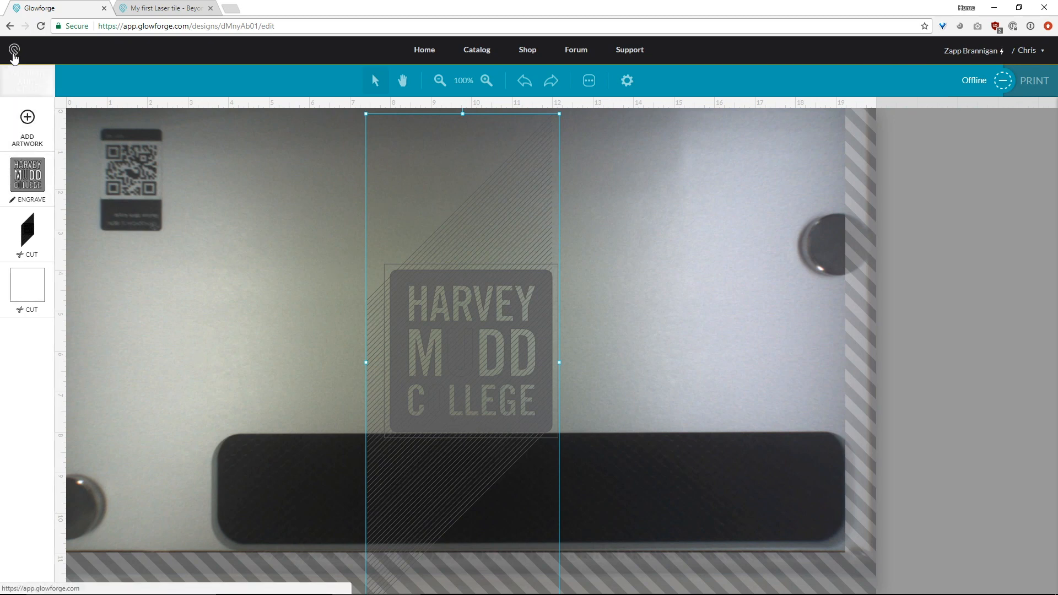
{"action": "left_click", "coordinate": [15, 51]}
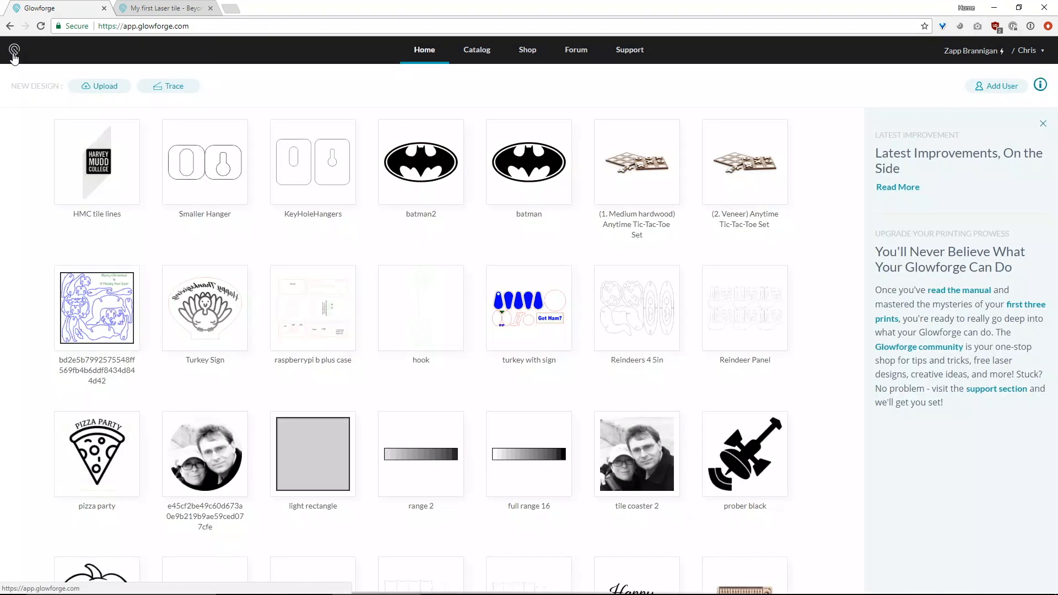
{"action": "key", "text": "alt+Tab"}
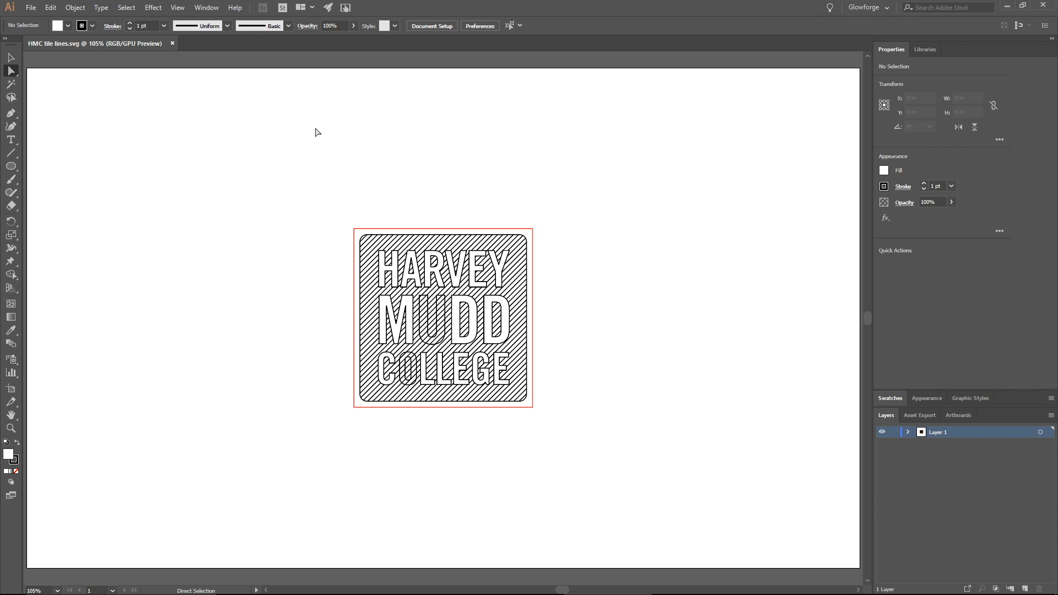
- Copy all of the tile artwork into a new document based on the 20 x 12 in Glowforge preset
{"action": "key", "text": "ctrl"}
{"action": "key", "text": "v"}
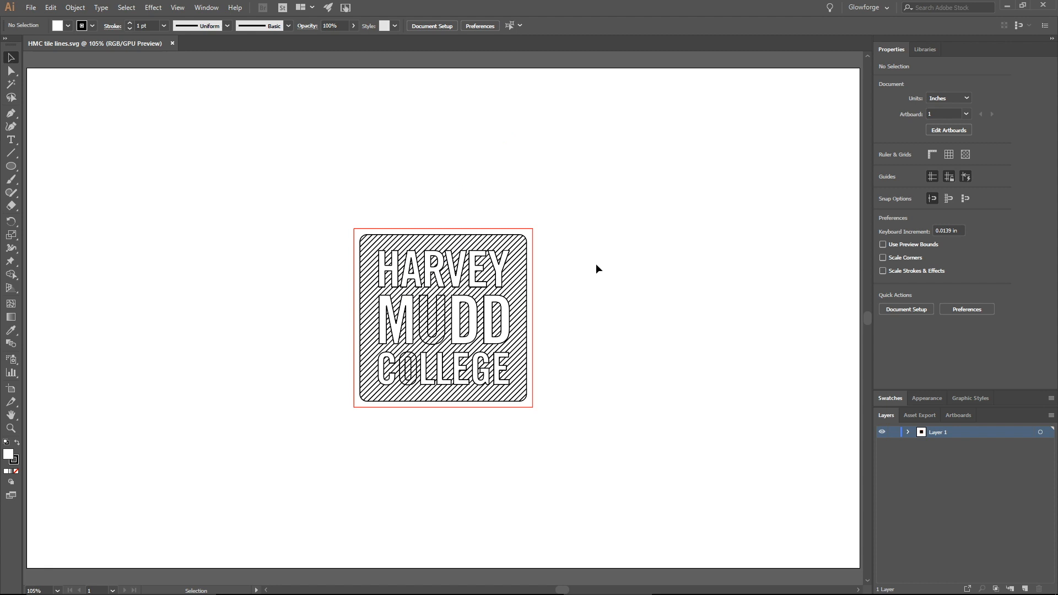
{"action": "key", "text": "a"}
{"action": "key", "text": "ctrl+a"}
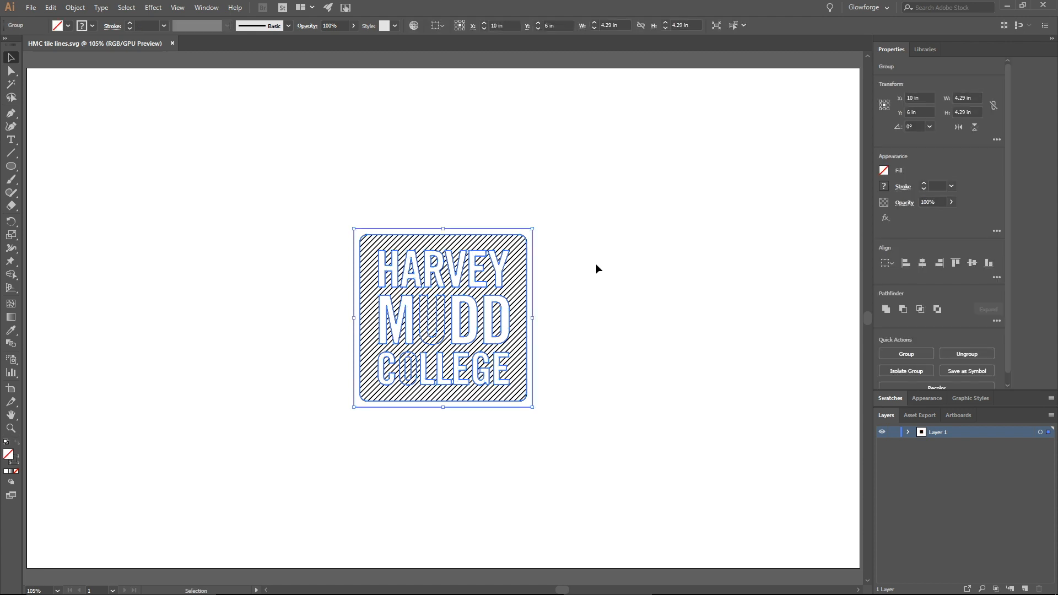
{"action": "key", "text": "ctrl+n"}
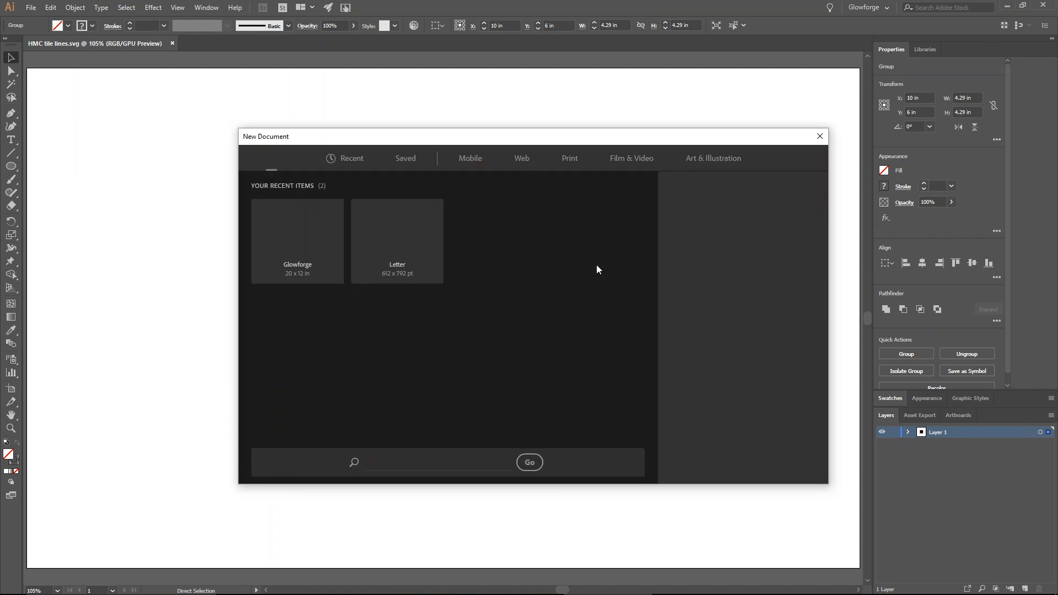
{"action": "double_click", "coordinate": [299, 236]}
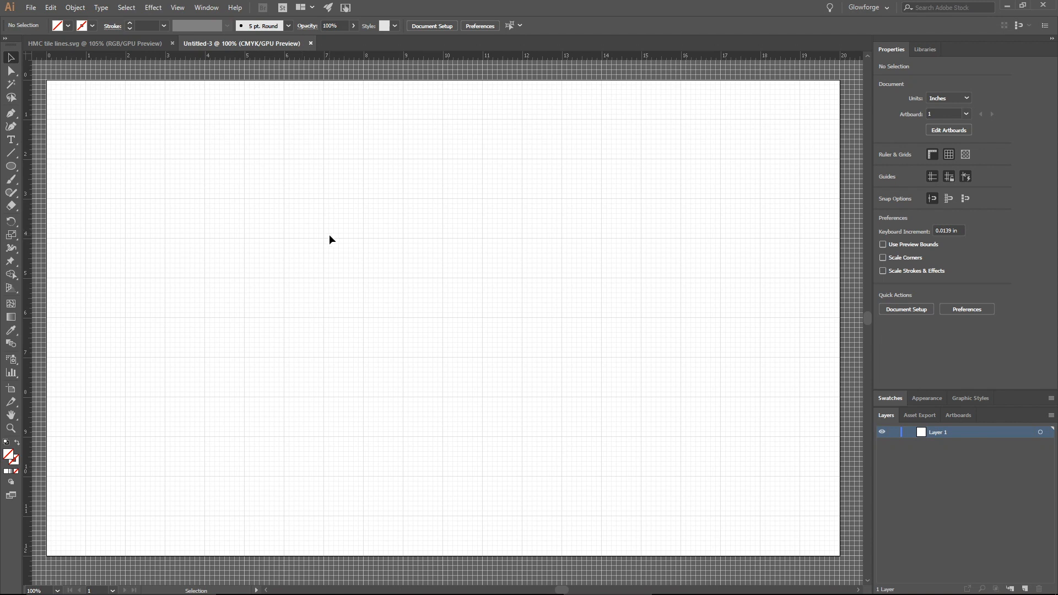
{"action": "key", "text": "ctrl+v"}
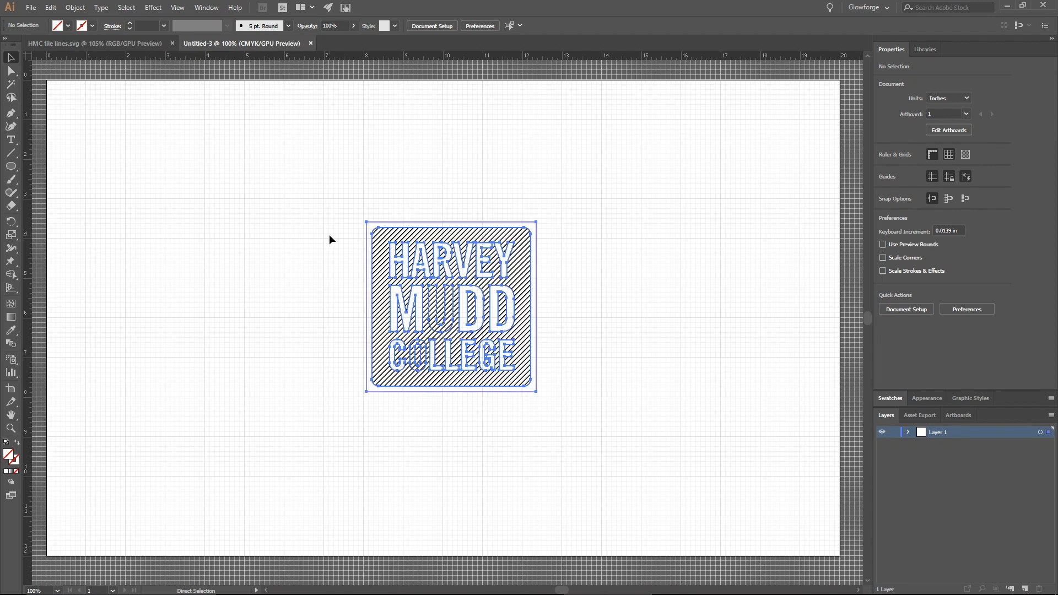
{"action": "key", "text": "v"}
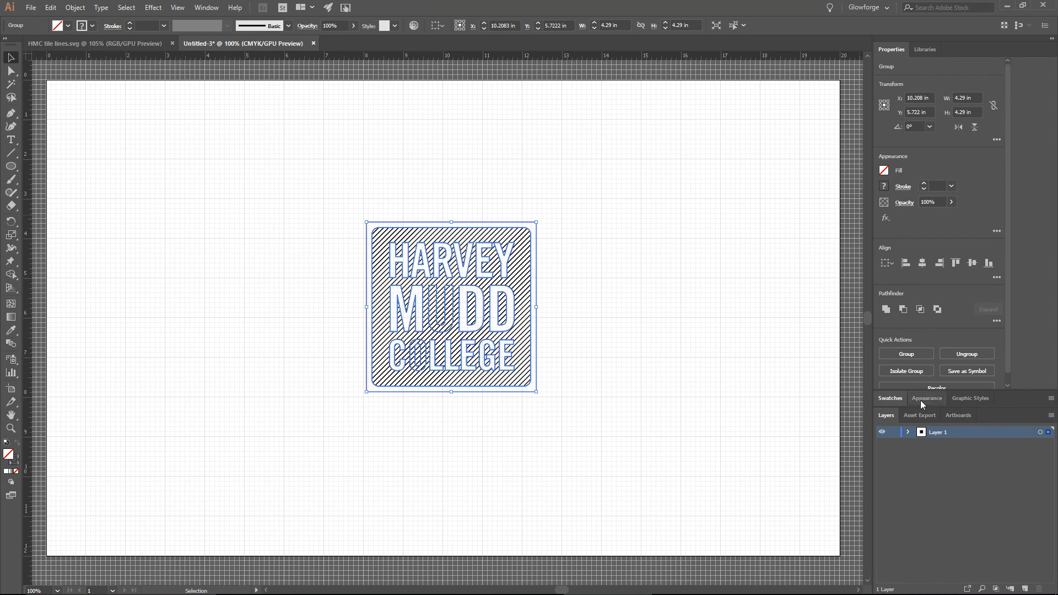
{"action": "left_click", "coordinate": [894, 402]}
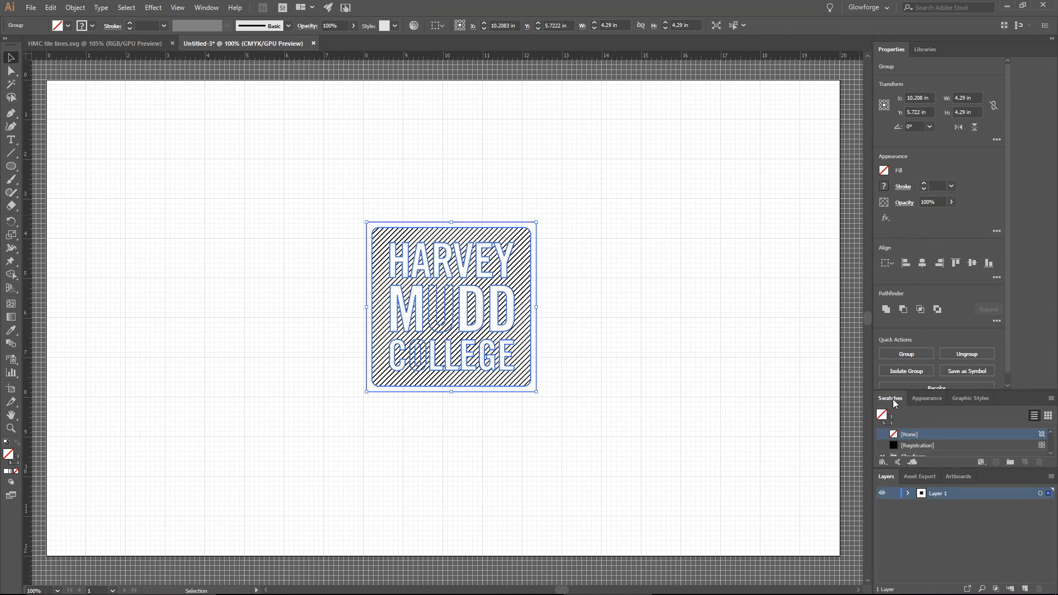
{"action": "left_click", "coordinate": [894, 397]}
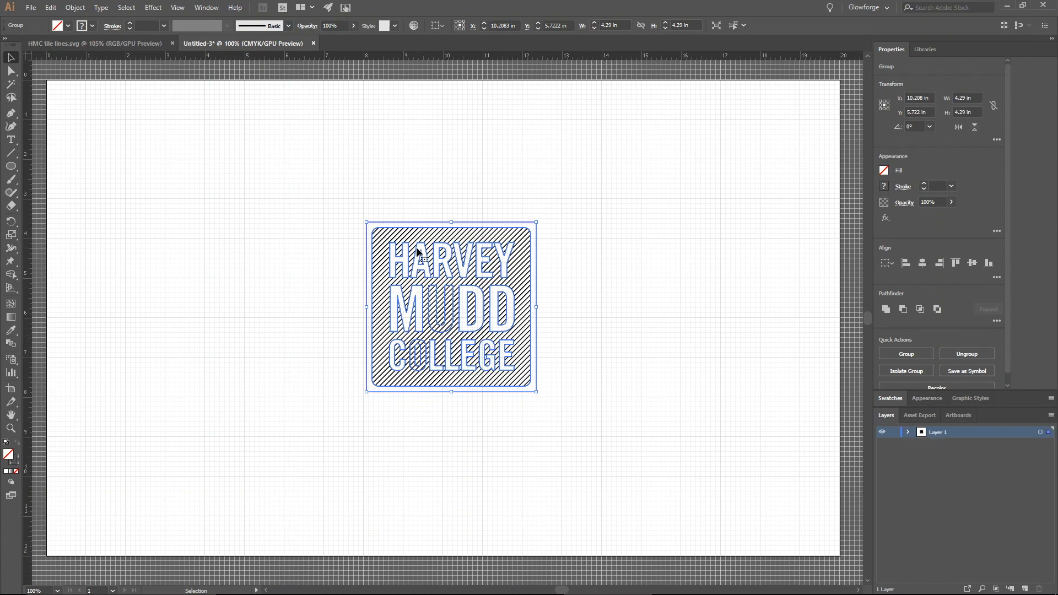
- Expand Layer 1 and its nested groups to list their contents, and make more room for the layer list
{"action": "scroll", "coordinate": [467, 268], "scroll_direction": "down", "scroll_amount": 2, "text": "alt"}
{"action": "scroll", "coordinate": [467, 269], "scroll_direction": "up", "scroll_amount": 4, "text": "alt"}
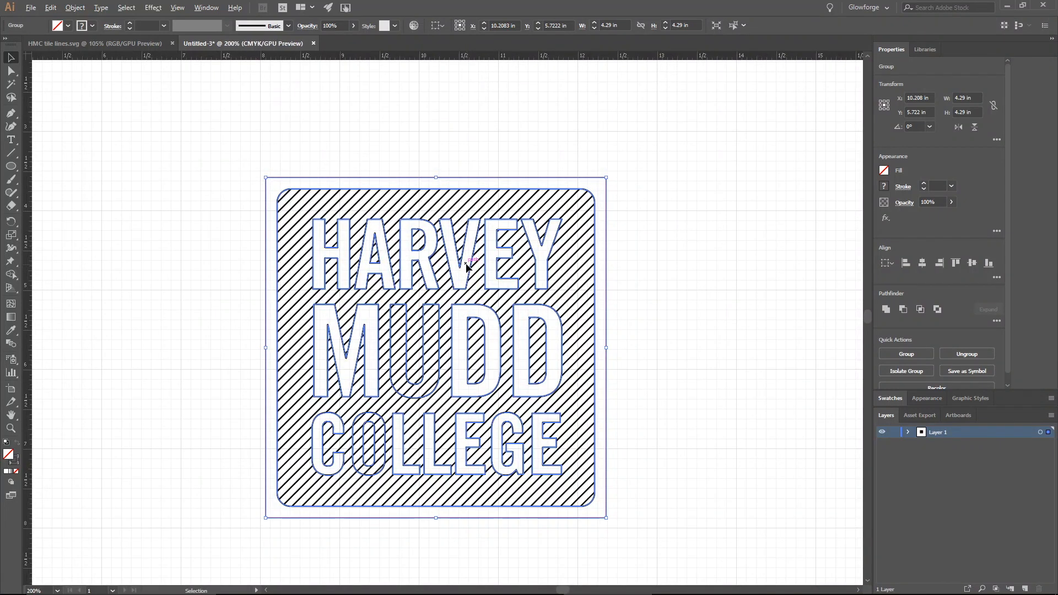
{"action": "scroll", "coordinate": [468, 268], "scroll_direction": "up", "scroll_amount": 1, "text": "alt"}
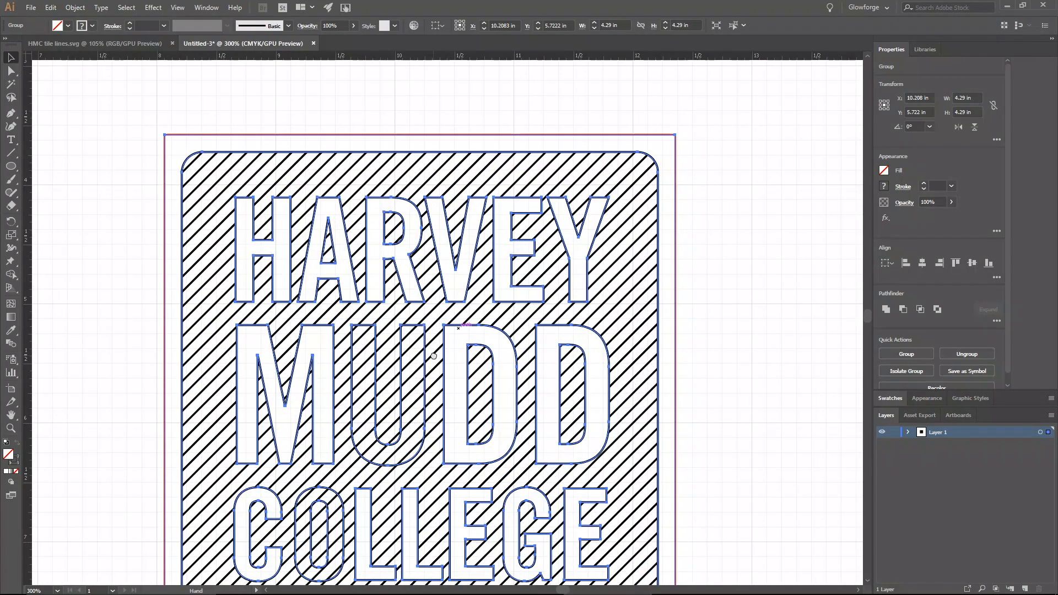
{"action": "left_click_drag", "start_coordinate": [433, 355], "coordinate": [477, 286]}
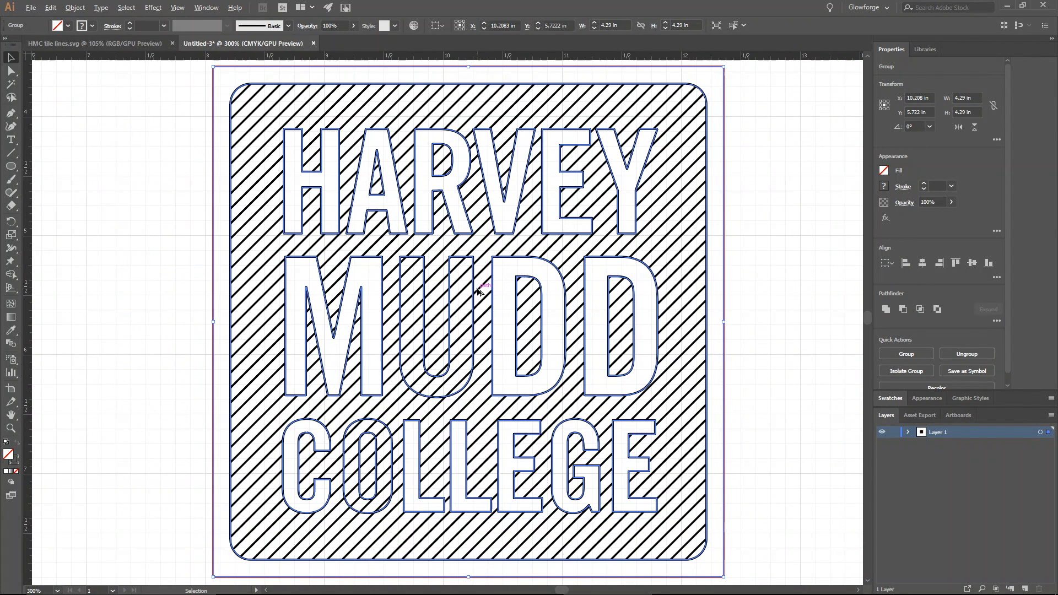
{"action": "scroll", "coordinate": [478, 289], "scroll_direction": "down", "scroll_amount": 1, "text": "alt"}
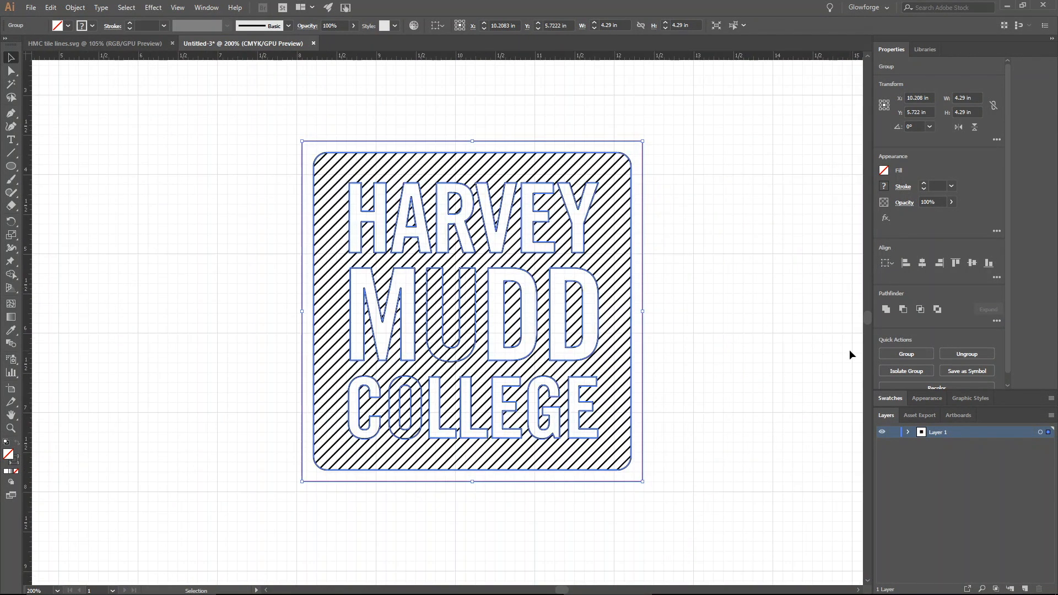
{"action": "left_click", "coordinate": [908, 433]}
{"action": "left_click", "coordinate": [918, 444]}
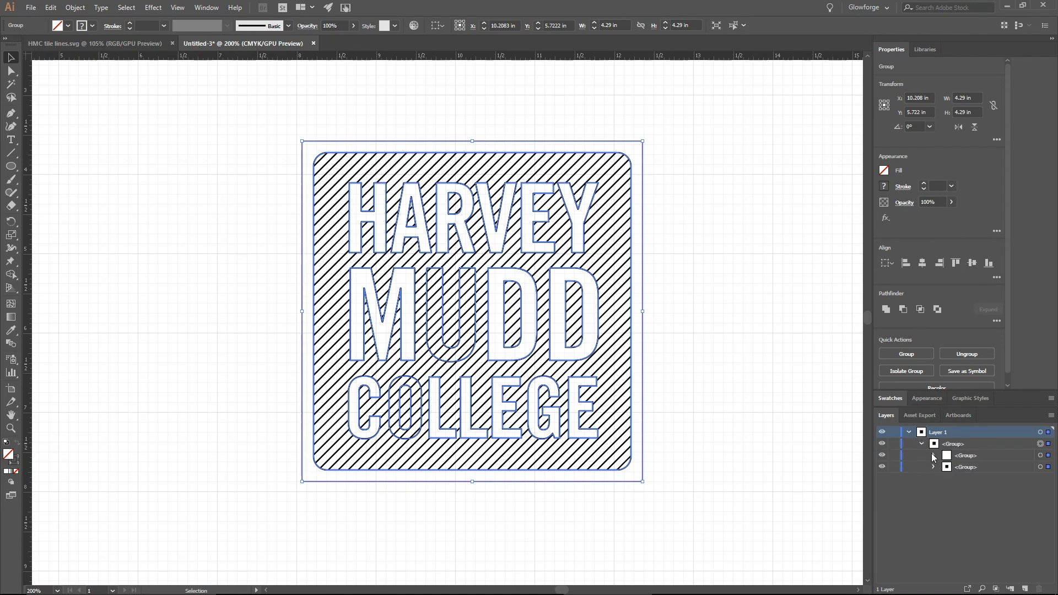
{"action": "left_click", "coordinate": [933, 456]}
{"action": "left_click", "coordinate": [933, 478]}
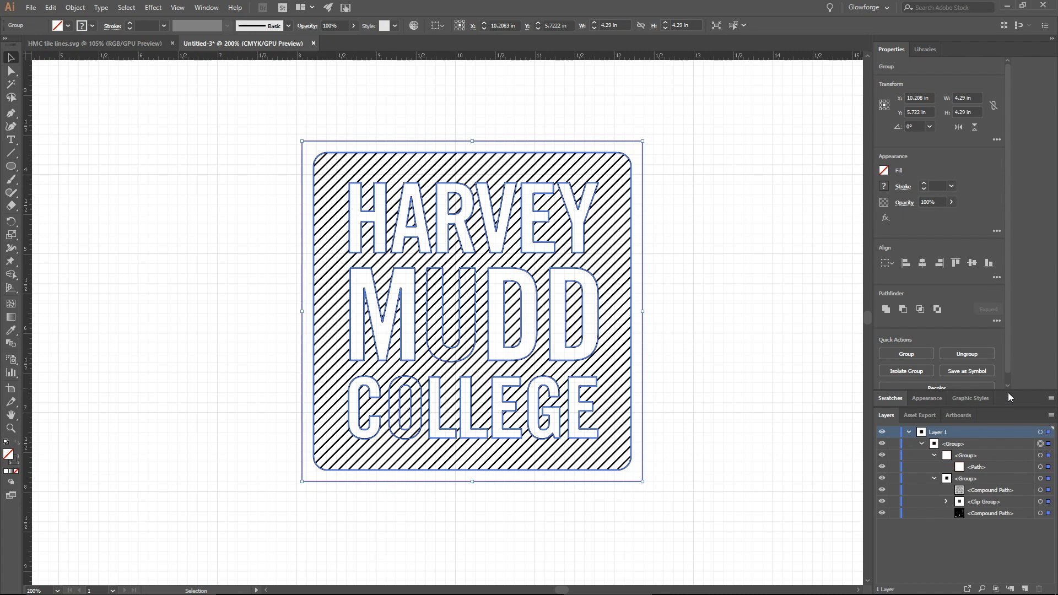
{"action": "left_click_drag", "start_coordinate": [1007, 386], "coordinate": [1008, 345]}
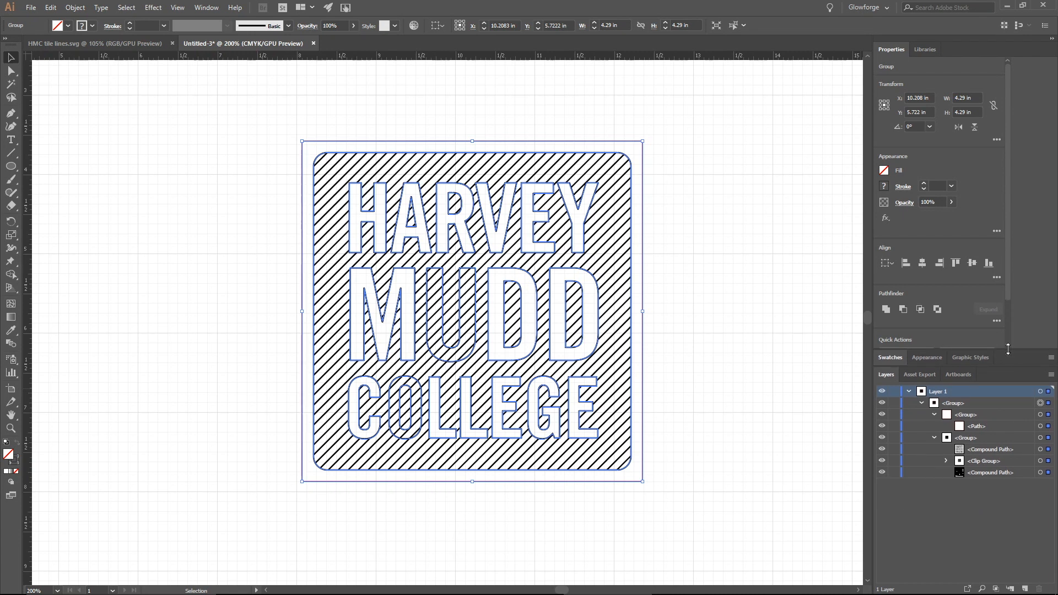
- Check what the outer group and its two subgroups contain by switching the visibility of each off and on
{"action": "left_click", "coordinate": [882, 403]}
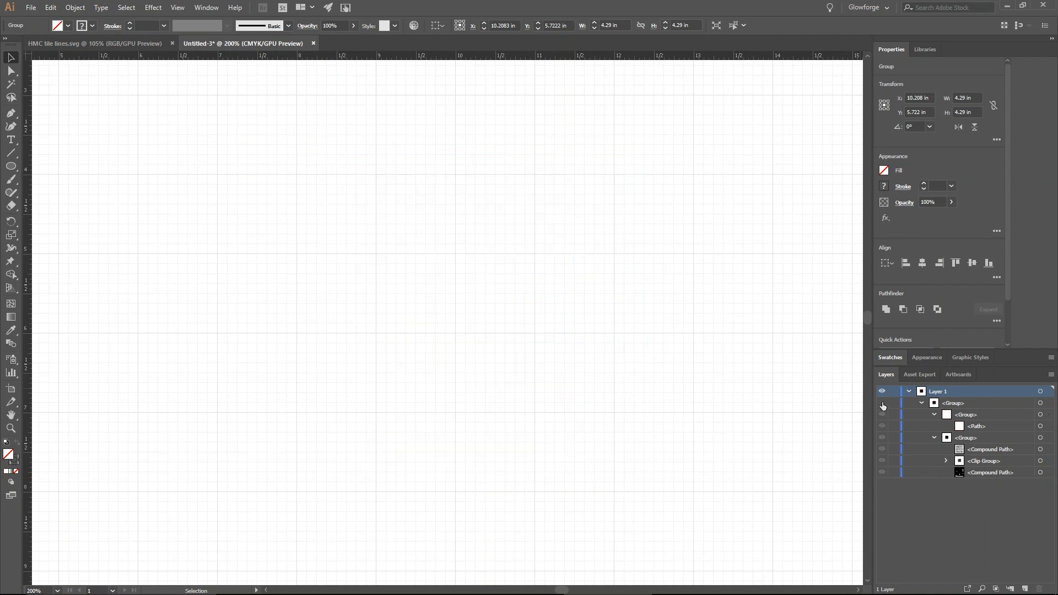
{"action": "left_click", "coordinate": [881, 402]}
{"action": "left_click", "coordinate": [882, 414]}
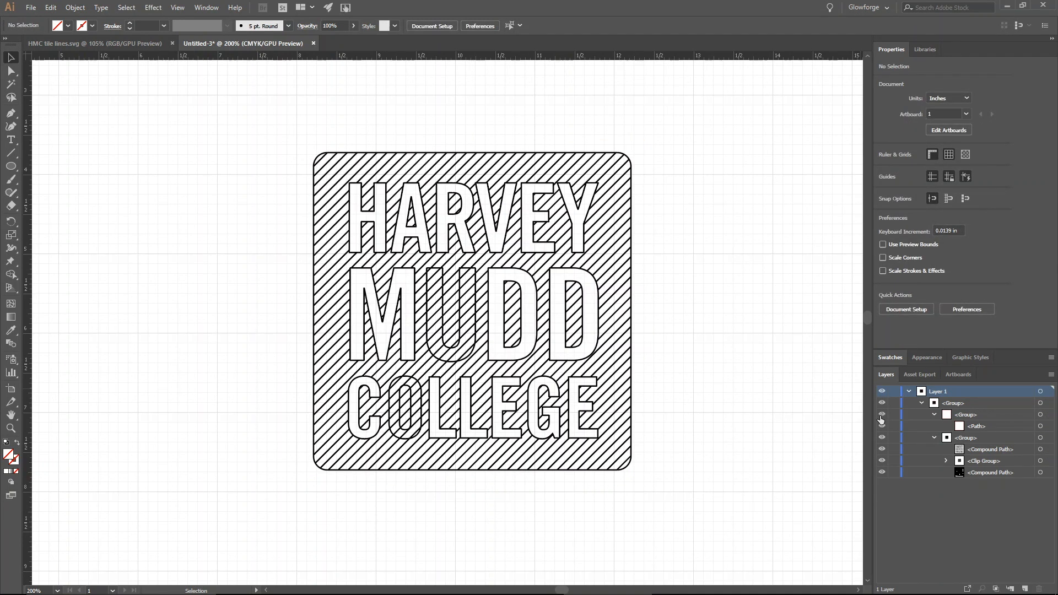
{"action": "left_click", "coordinate": [882, 414]}
{"action": "left_click", "coordinate": [881, 438]}
{"action": "left_click", "coordinate": [881, 438]}
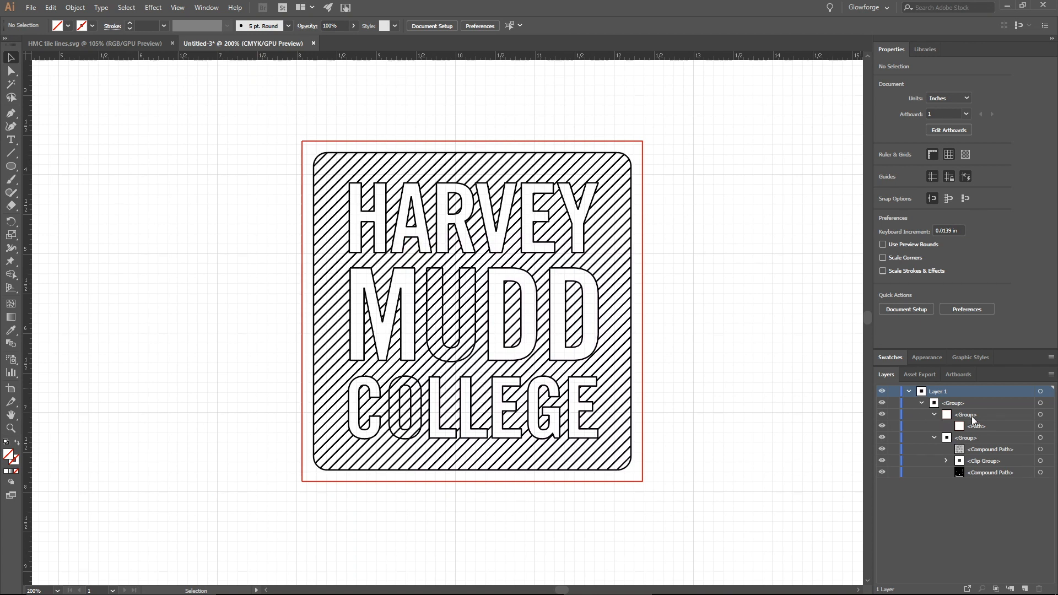
- Toggle the visibility of the first subgroup holding the red square outline repeatedly, and leave it hidden
{"action": "left_click", "coordinate": [882, 414]}
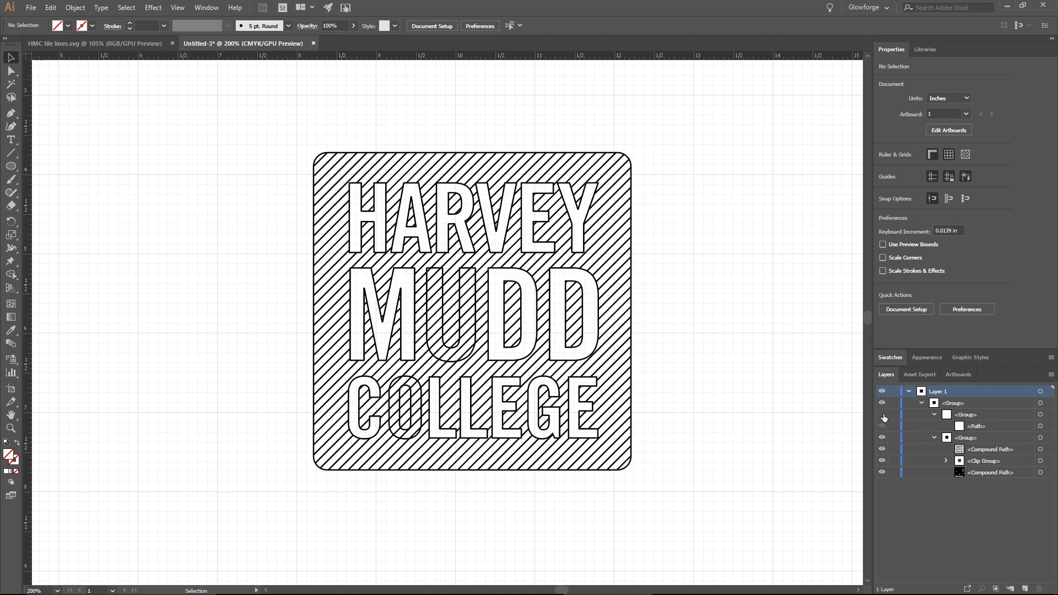
{"action": "left_click", "coordinate": [882, 414]}
{"action": "left_click", "coordinate": [882, 414]}
{"action": "left_click", "coordinate": [882, 415]}
{"action": "left_click", "coordinate": [882, 415]}
{"action": "left_click", "coordinate": [882, 415]}
{"action": "left_click", "coordinate": [882, 414]}
{"action": "left_click", "coordinate": [882, 415]}
{"action": "left_click", "coordinate": [882, 414]}
{"action": "left_click", "coordinate": [882, 414]}
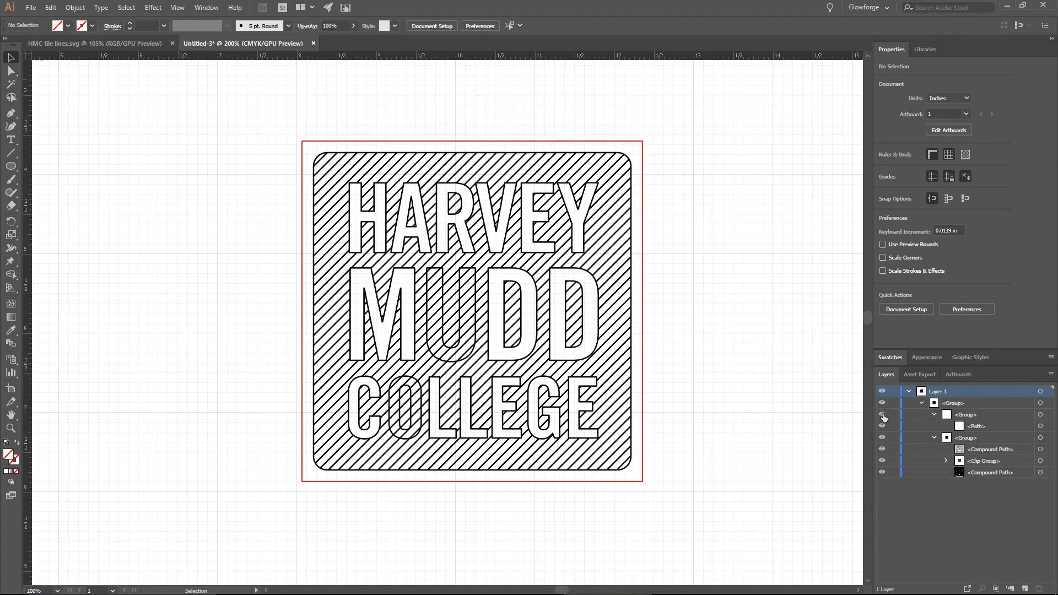
{"action": "left_click", "coordinate": [882, 414]}
{"action": "left_click", "coordinate": [882, 414]}
{"action": "left_click", "coordinate": [882, 414]}
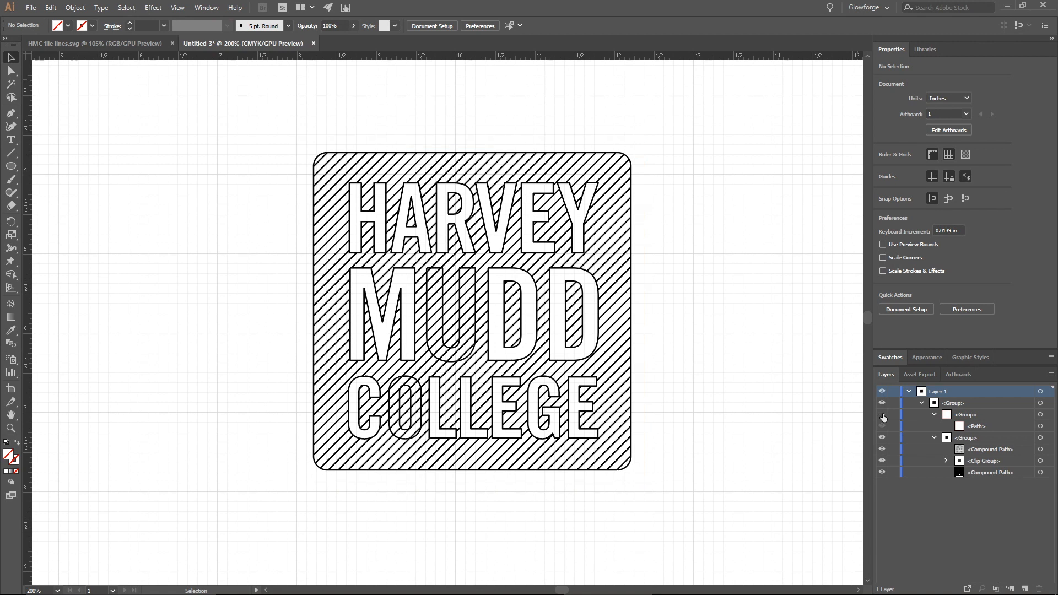
{"action": "left_click", "coordinate": [882, 415]}
{"action": "left_click", "coordinate": [882, 415]}
{"action": "left_click", "coordinate": [882, 414]}
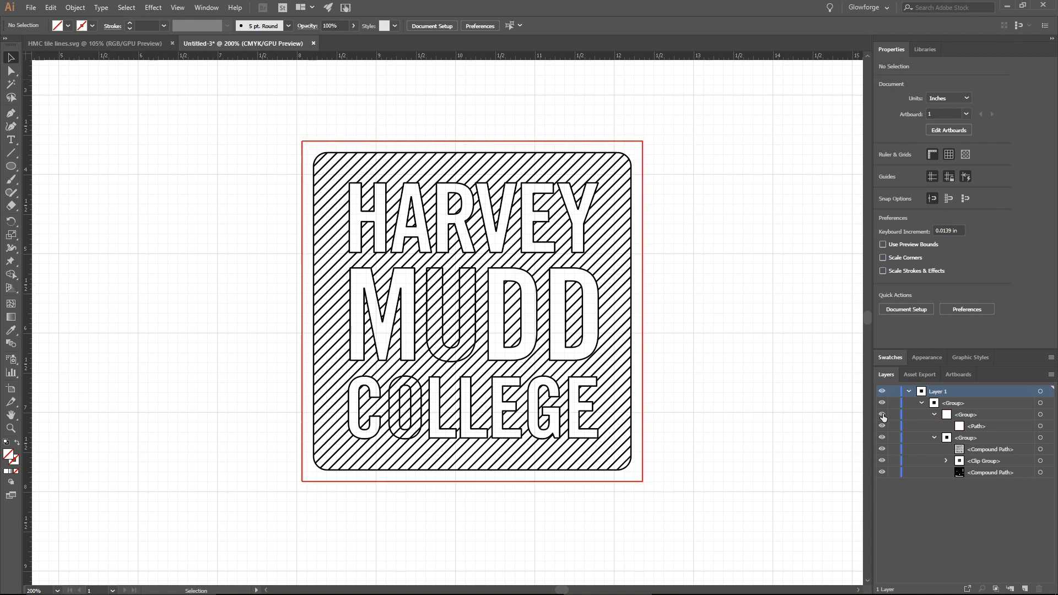
{"action": "left_click", "coordinate": [882, 415]}
{"action": "left_click", "coordinate": [882, 414]}
{"action": "left_click", "coordinate": [882, 414]}
{"action": "left_click", "coordinate": [882, 414]}
{"action": "left_click", "coordinate": [882, 414]}
{"action": "left_click", "coordinate": [882, 414]}
{"action": "left_click", "coordinate": [882, 414]}
{"action": "left_click", "coordinate": [882, 414]}
{"action": "left_click", "coordinate": [883, 415]}
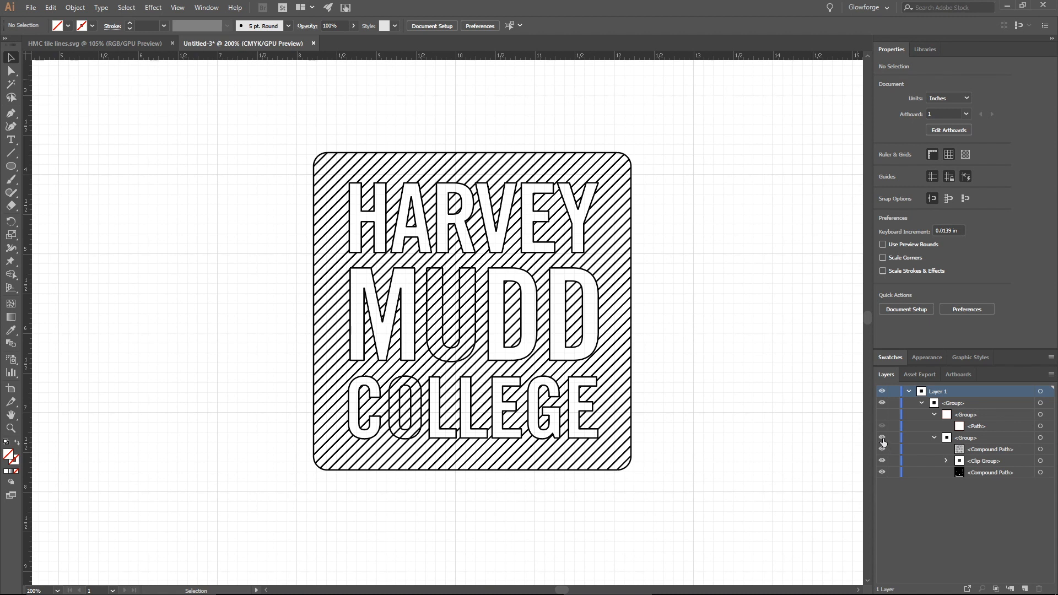
- Check which artwork belongs to the second subgroup by switching its visibility off and on
{"action": "left_click", "coordinate": [882, 438]}
{"action": "left_click", "coordinate": [882, 438]}
{"action": "left_click", "coordinate": [882, 437]}
{"action": "left_click", "coordinate": [882, 438]}
- Toggle the upper compound path to identify it, and hide the clip group and the lower compound path
{"action": "left_click", "coordinate": [882, 449]}
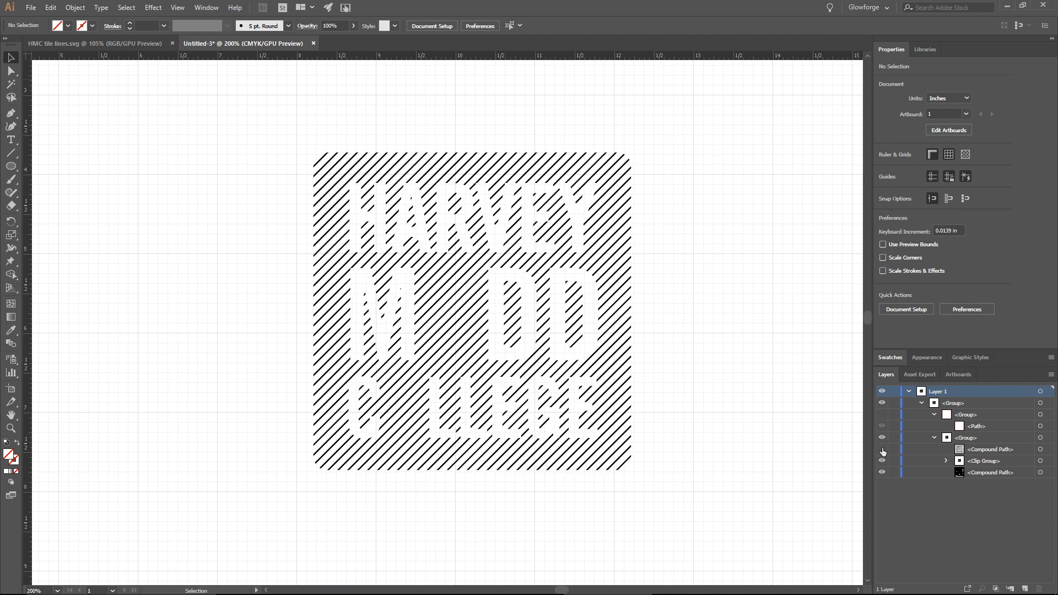
{"action": "left_click", "coordinate": [881, 449]}
{"action": "left_click", "coordinate": [881, 449]}
{"action": "left_click", "coordinate": [882, 449]}
{"action": "left_click_drag", "start_coordinate": [882, 472], "coordinate": [881, 465]}
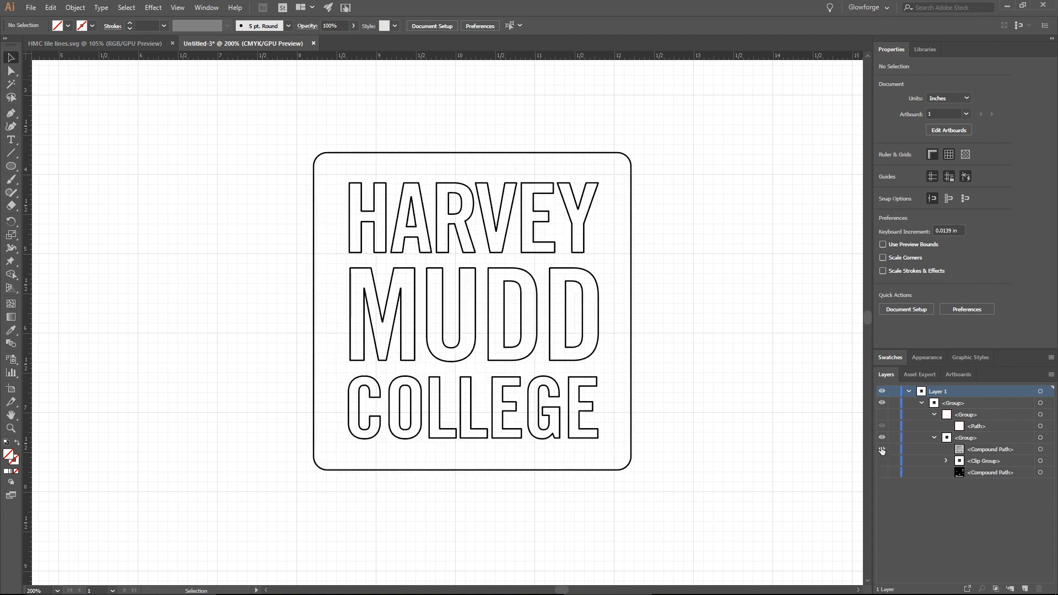
- Toggle the second subgroup and its upper compound path of letter and border outlines, leaving only that compound path hidden
{"action": "left_click", "coordinate": [882, 449]}
{"action": "left_click", "coordinate": [881, 449]}
{"action": "left_click", "coordinate": [881, 449]}
{"action": "left_click", "coordinate": [881, 449]}
{"action": "left_click", "coordinate": [881, 437]}
{"action": "left_click", "coordinate": [881, 437]}
{"action": "left_click", "coordinate": [881, 437]}
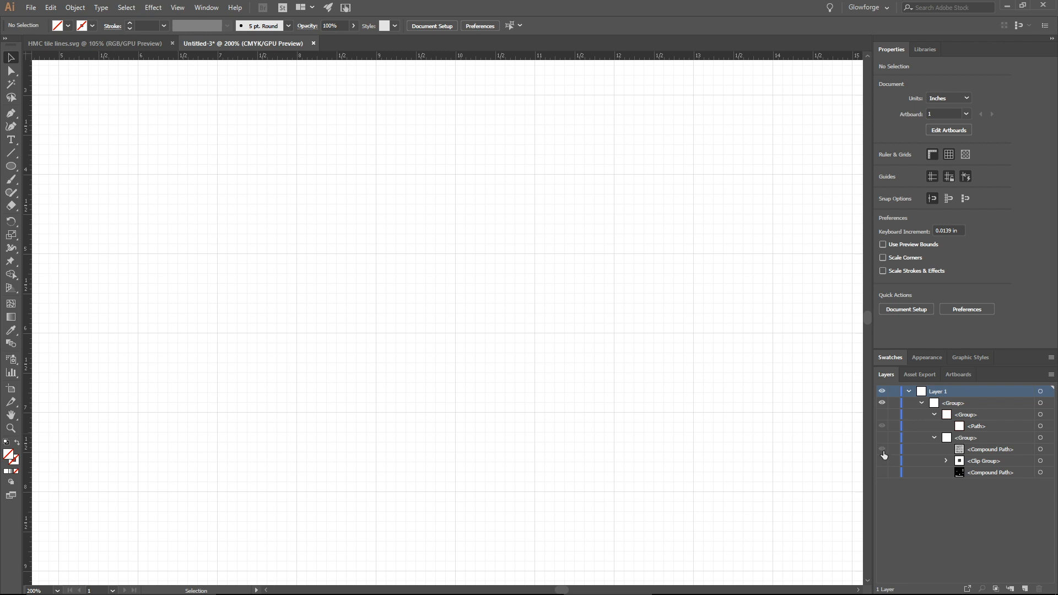
{"action": "left_click", "coordinate": [881, 449]}
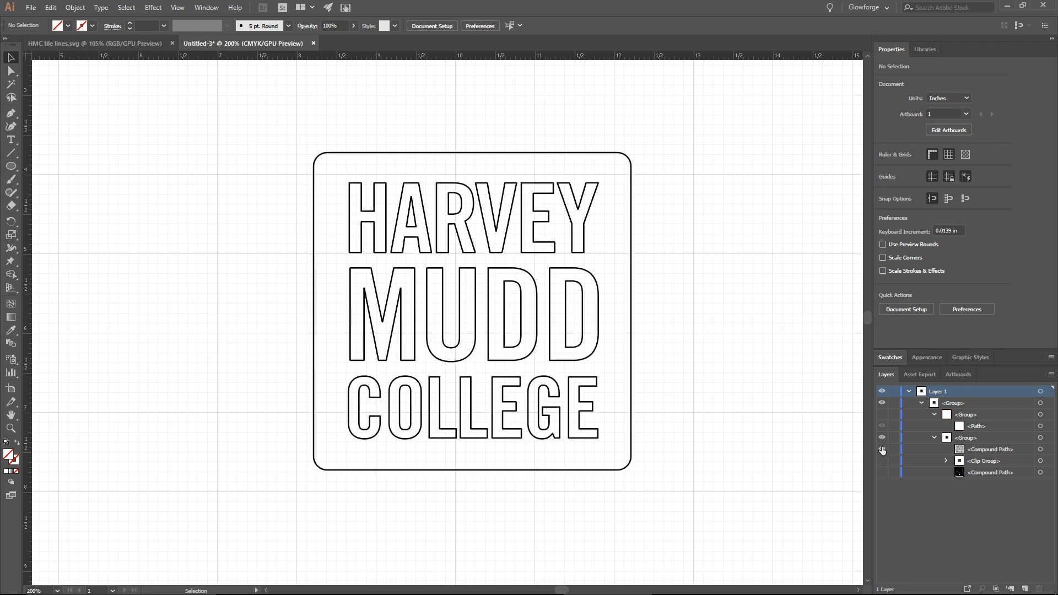
{"action": "left_click", "coordinate": [881, 449]}
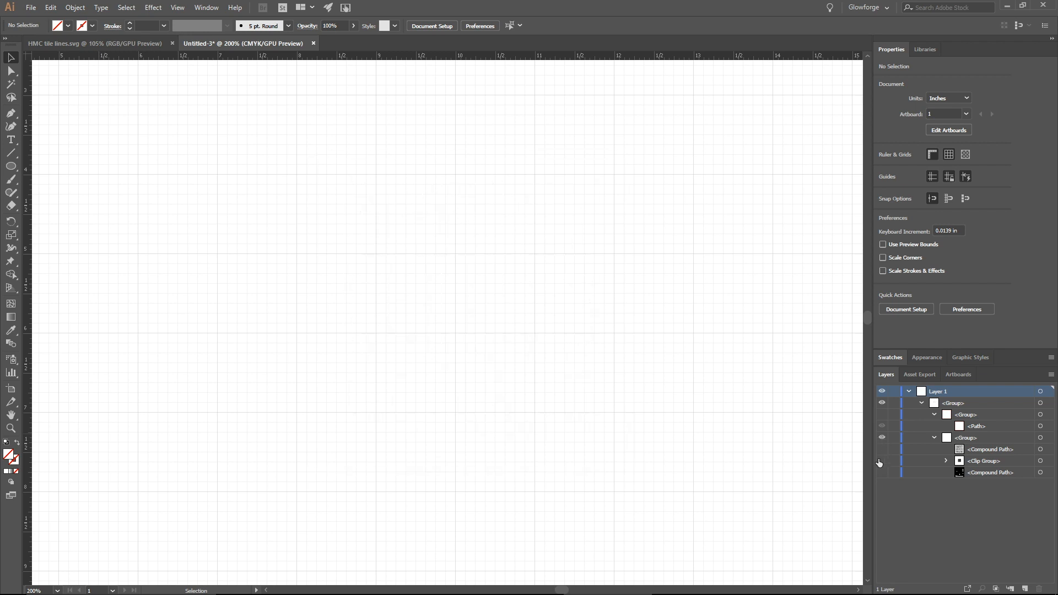
- Check what the clip group and the unstroked lower compound path contain, turning each on and off and selecting the compound path's artwork
{"action": "left_click", "coordinate": [882, 461]}
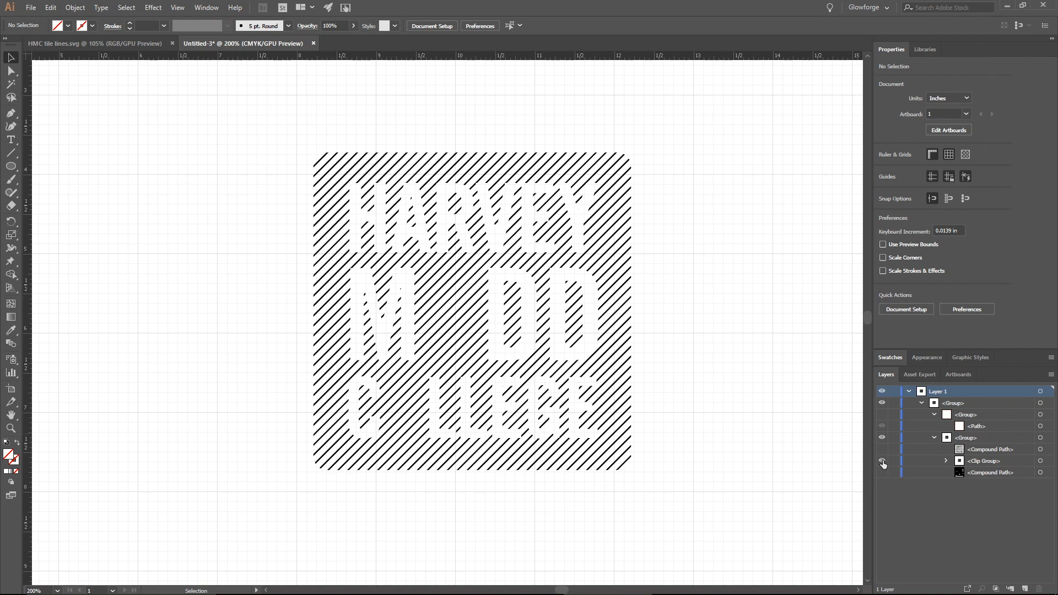
{"action": "left_click", "coordinate": [881, 462]}
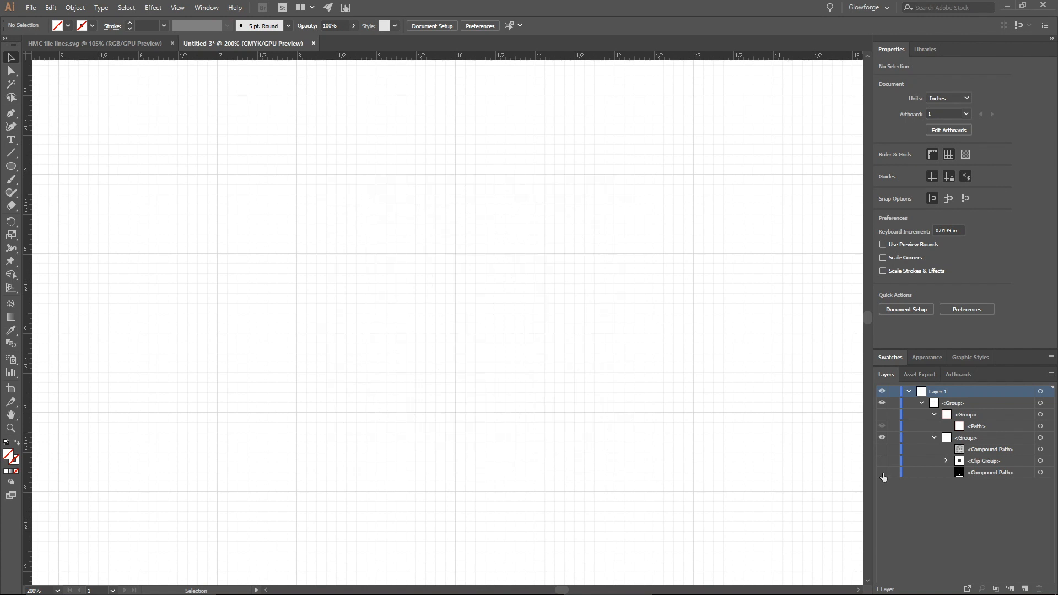
{"action": "left_click", "coordinate": [882, 472]}
{"action": "left_click", "coordinate": [1047, 472]}
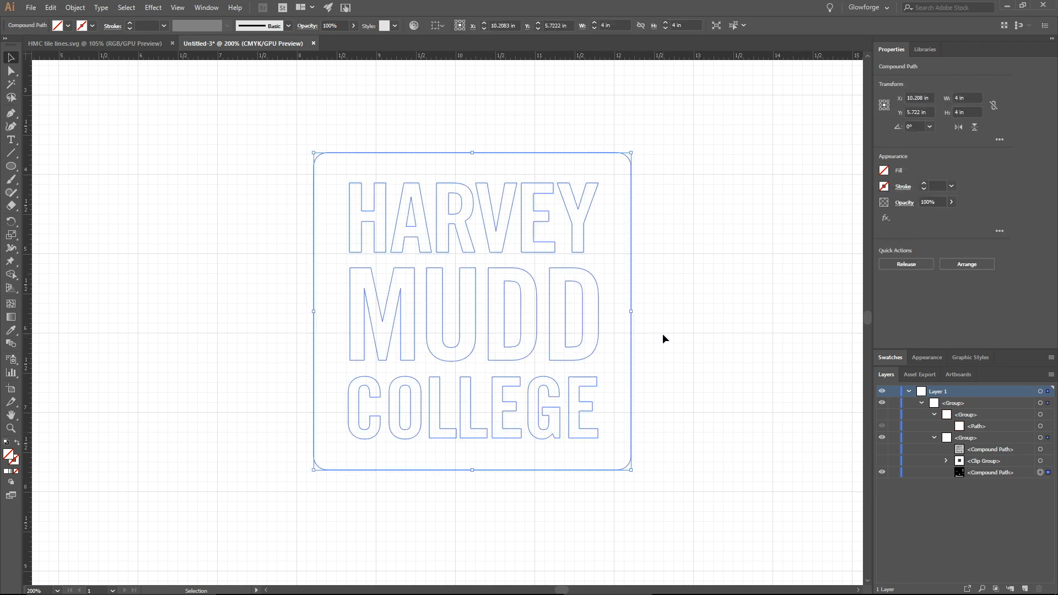
{"action": "left_click", "coordinate": [882, 472]}
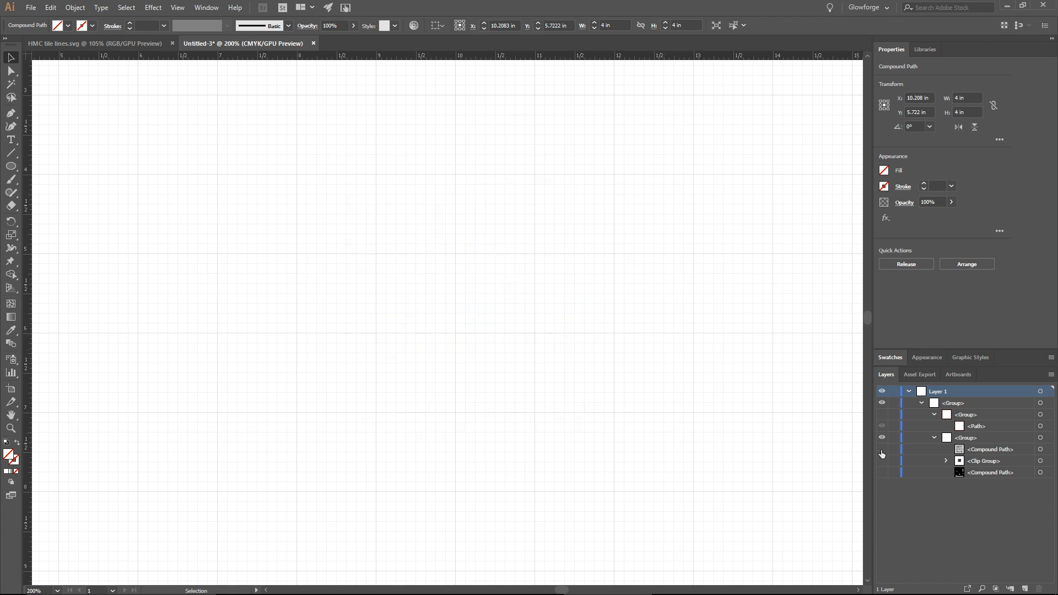
- Toggle the upper compound path's visibility repeatedly for comparison with the lower one, and leave it hidden
{"action": "left_click", "coordinate": [882, 450]}
{"action": "left_click", "coordinate": [882, 449]}
{"action": "left_click", "coordinate": [882, 450]}
{"action": "left_click", "coordinate": [882, 449]}
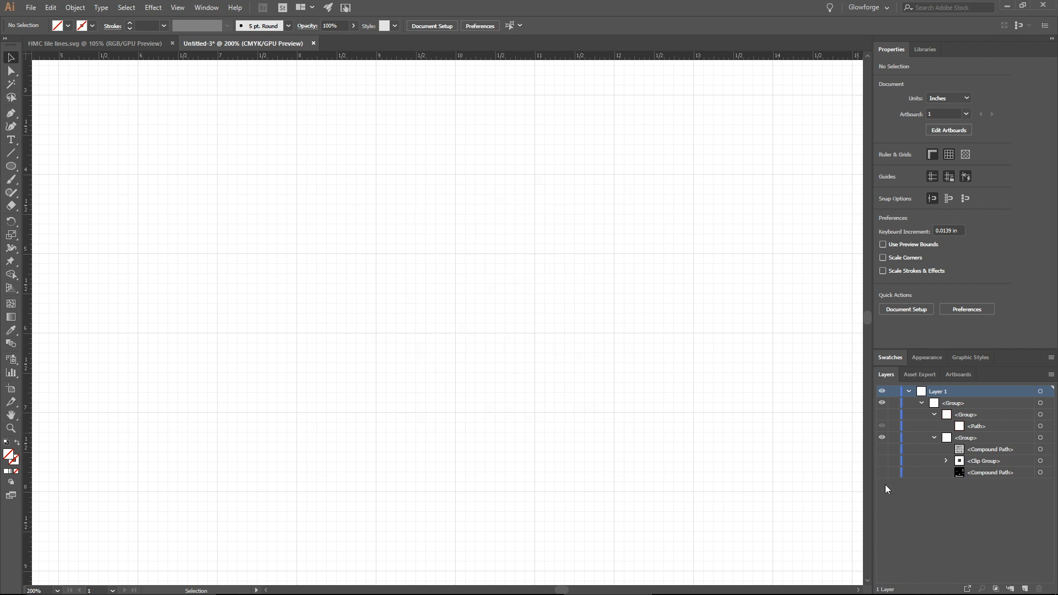
- Show the lower compound path and give its artwork a stroke in the Glowforge swatch 1 Black
{"action": "left_click", "coordinate": [882, 472]}
{"action": "left_click", "coordinate": [1048, 473]}
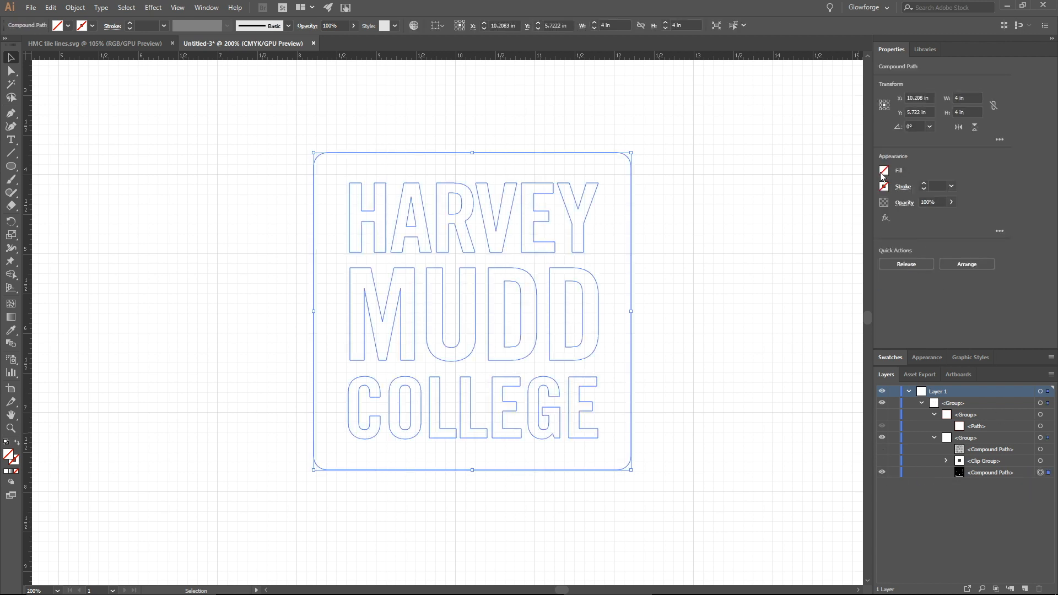
{"action": "left_click", "coordinate": [883, 186]}
{"action": "left_click", "coordinate": [826, 262]}
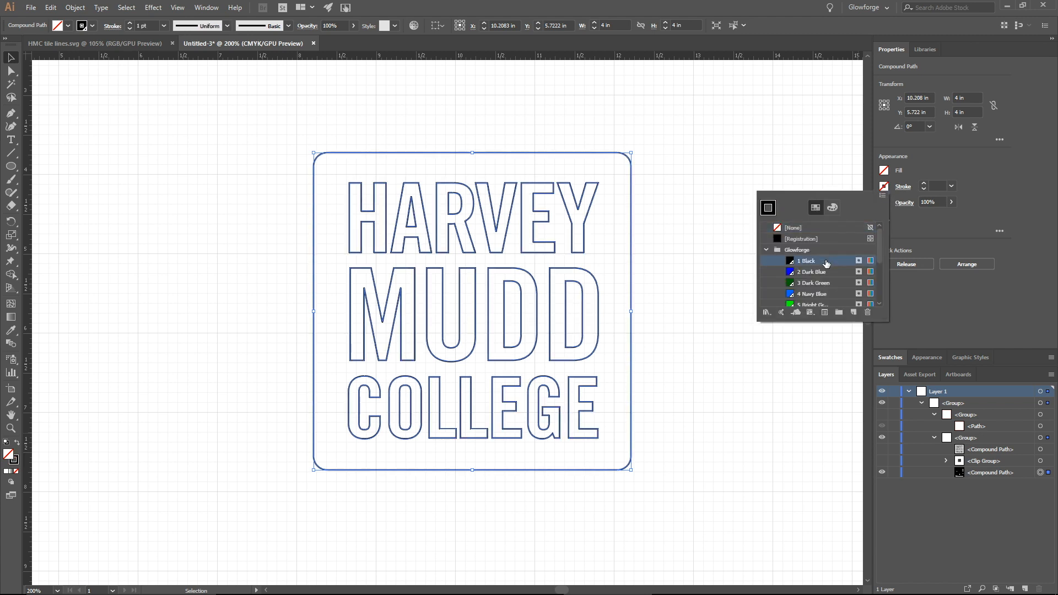
{"action": "left_click", "coordinate": [893, 507]}
{"action": "left_click", "coordinate": [799, 447]}
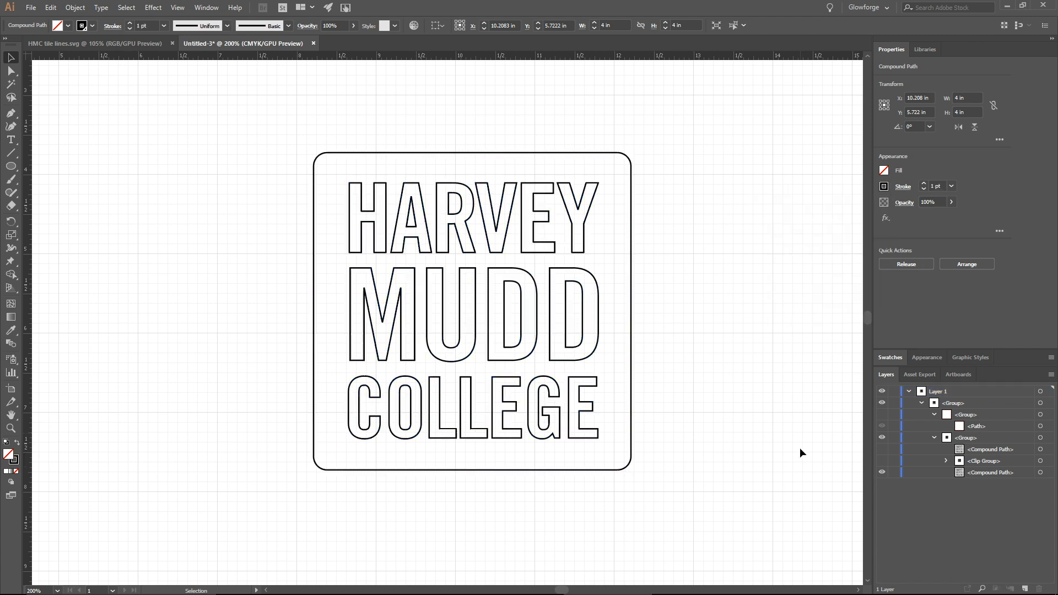
- Compare the two compound paths by switching their visibility, leaving only the upper one shown
{"action": "left_click", "coordinate": [882, 473]}
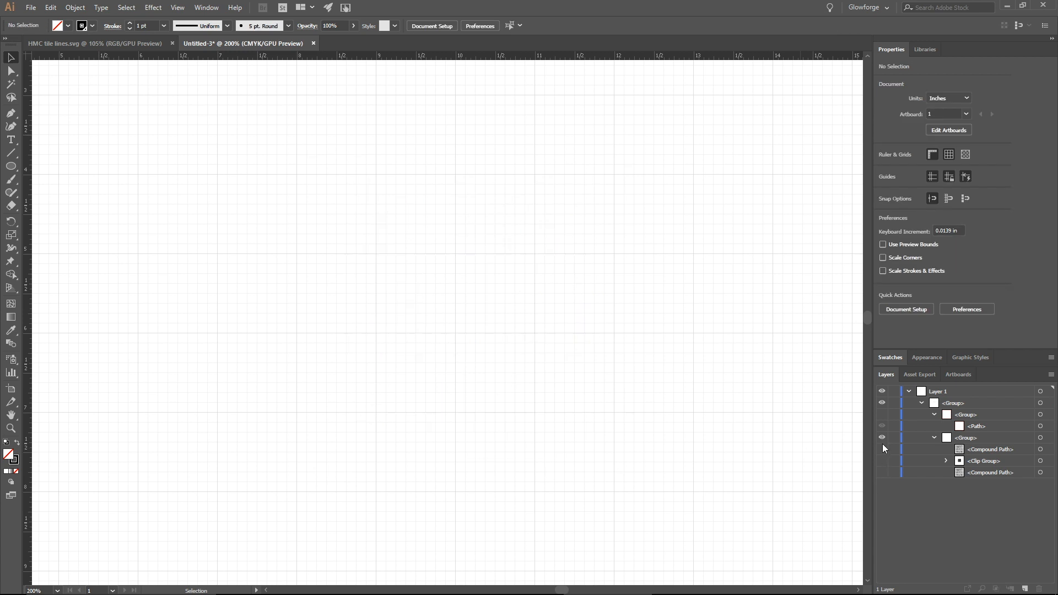
{"action": "left_click", "coordinate": [881, 450]}
{"action": "left_click", "coordinate": [881, 450]}
{"action": "left_click", "coordinate": [882, 450]}
{"action": "left_click", "coordinate": [881, 473]}
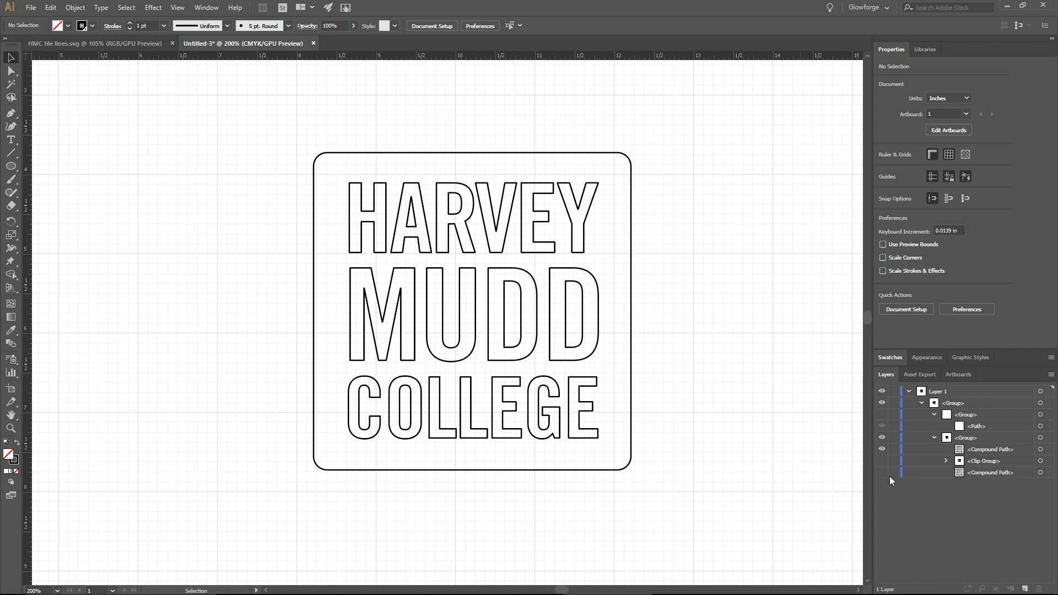
- Delete the duplicate lower compound path beneath the clip group
{"action": "left_click", "coordinate": [883, 473]}
{"action": "left_click", "coordinate": [1048, 472]}
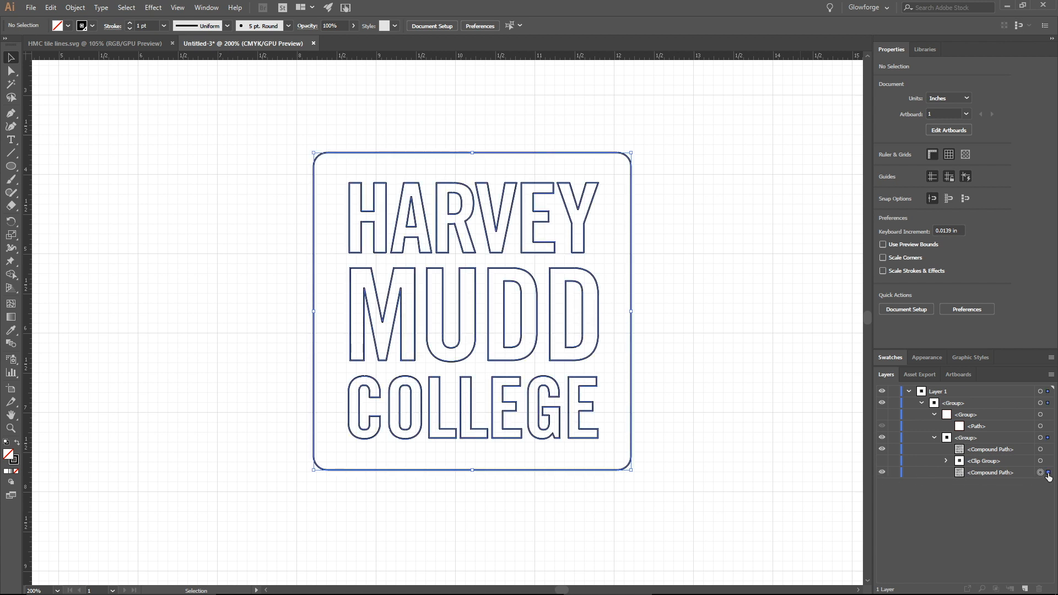
{"action": "key", "text": "Delete"}
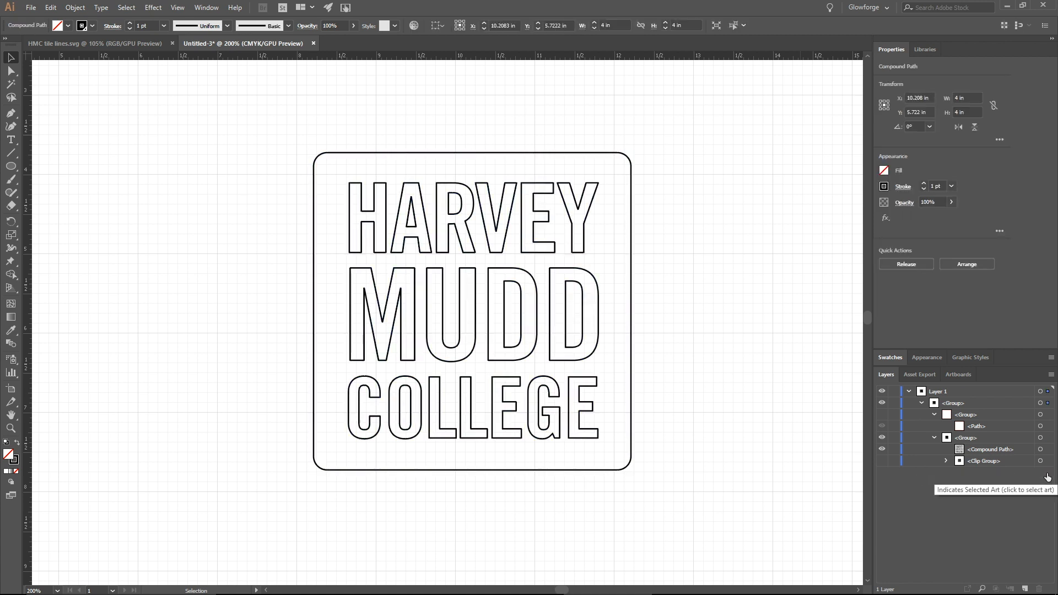
- Show the clip group and view it with and without the upper compound path, leaving that path hidden
{"action": "left_click", "coordinate": [880, 457]}
{"action": "left_click", "coordinate": [882, 447]}
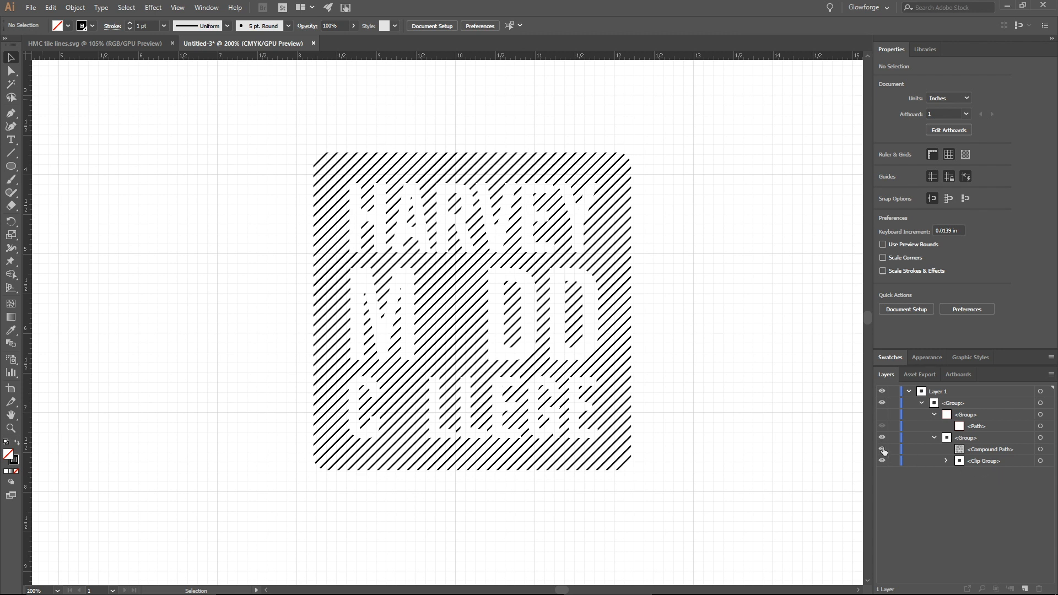
{"action": "left_click", "coordinate": [882, 449]}
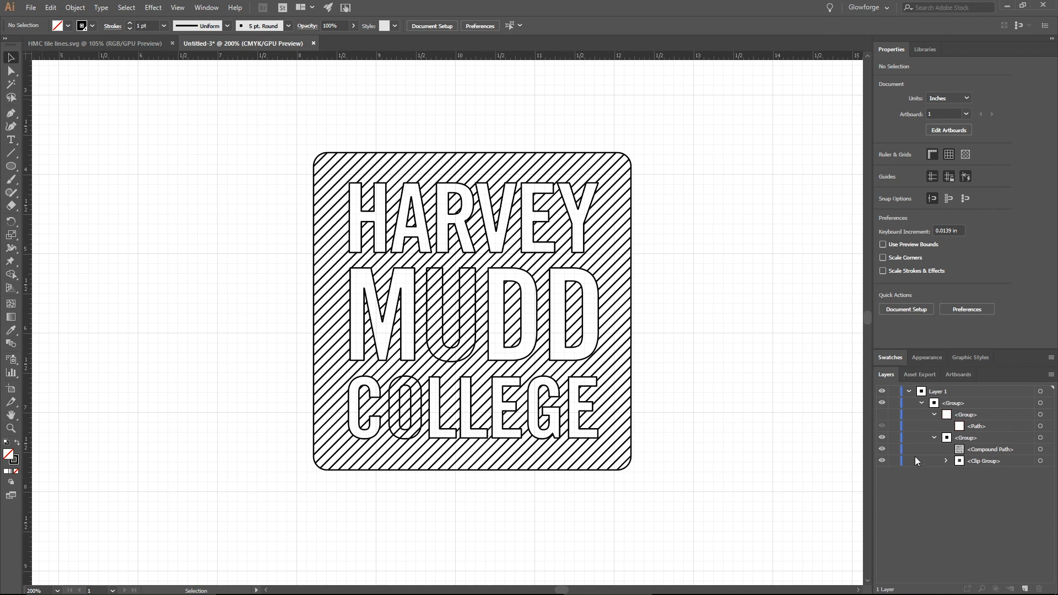
{"action": "left_click", "coordinate": [882, 448]}
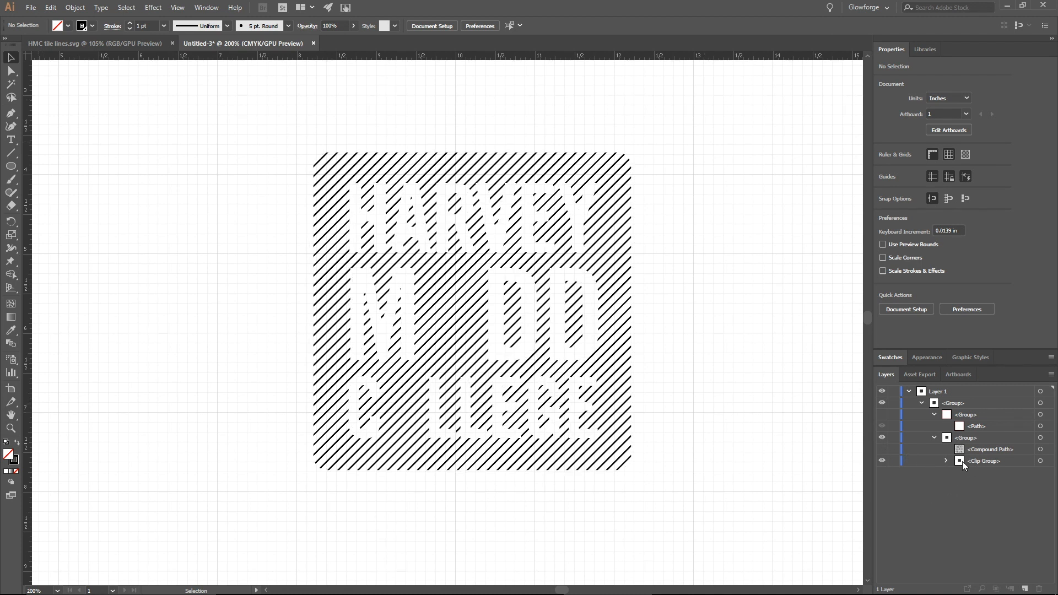
- Expand the clip group, widen the layer list to read its names, and toggle the compound clipping path on and off
{"action": "left_click", "coordinate": [946, 460]}
{"action": "left_click", "coordinate": [880, 483]}
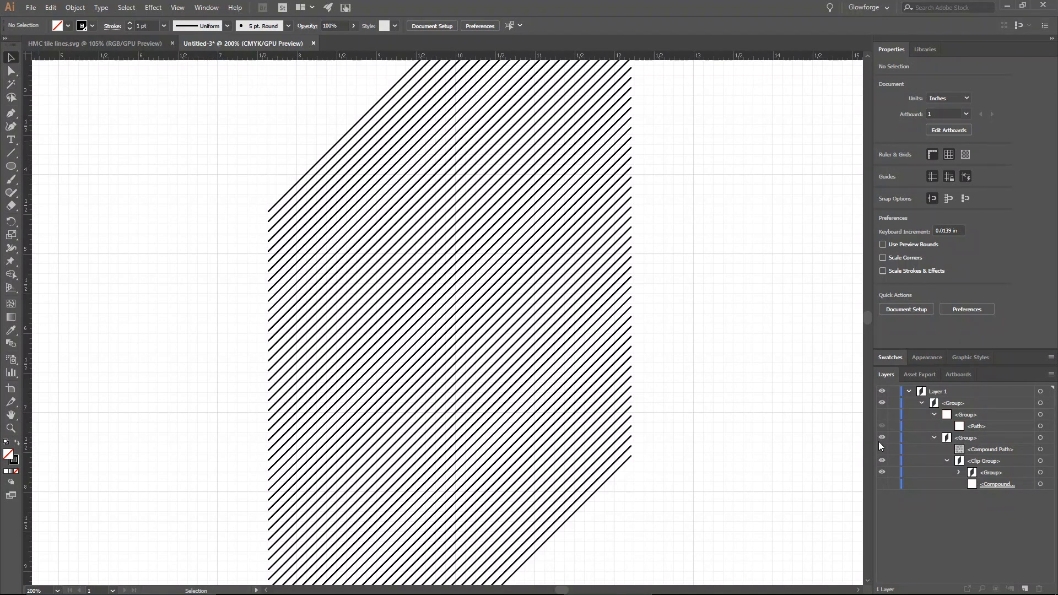
{"action": "left_click_drag", "start_coordinate": [872, 441], "coordinate": [836, 443]}
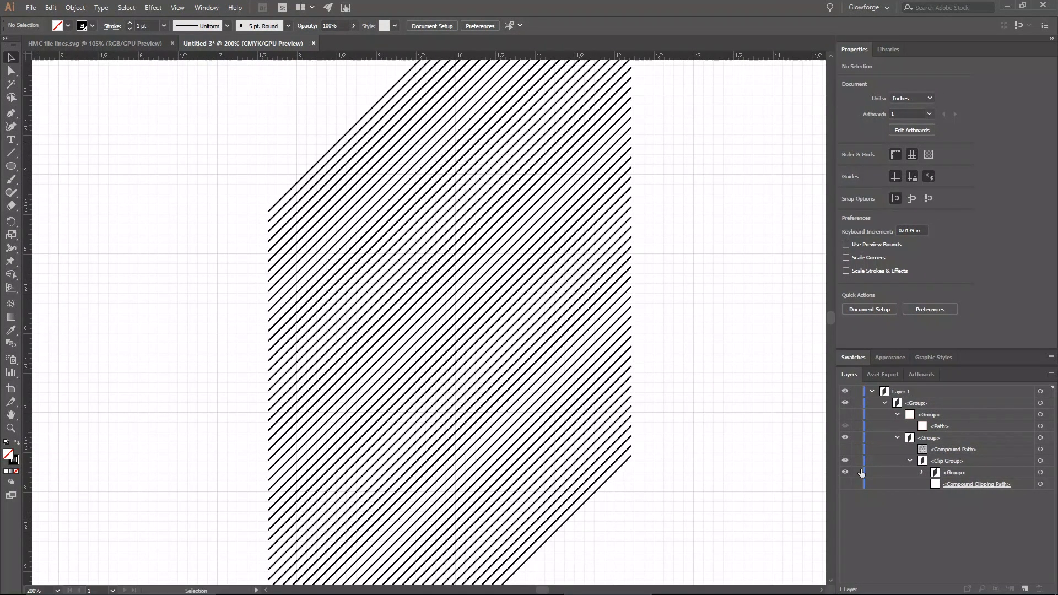
{"action": "left_click", "coordinate": [844, 484]}
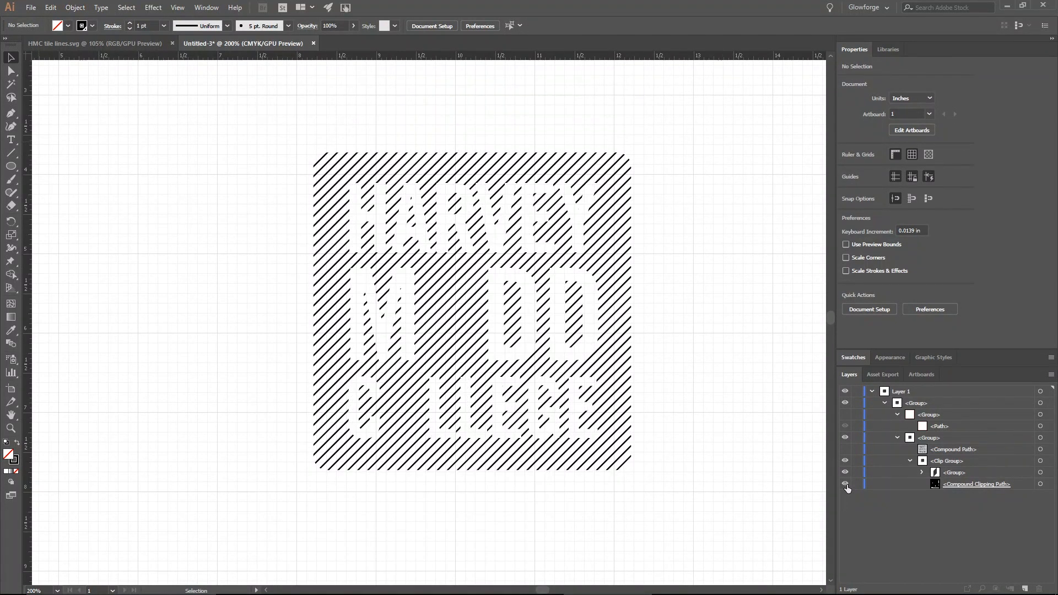
{"action": "left_click", "coordinate": [846, 484]}
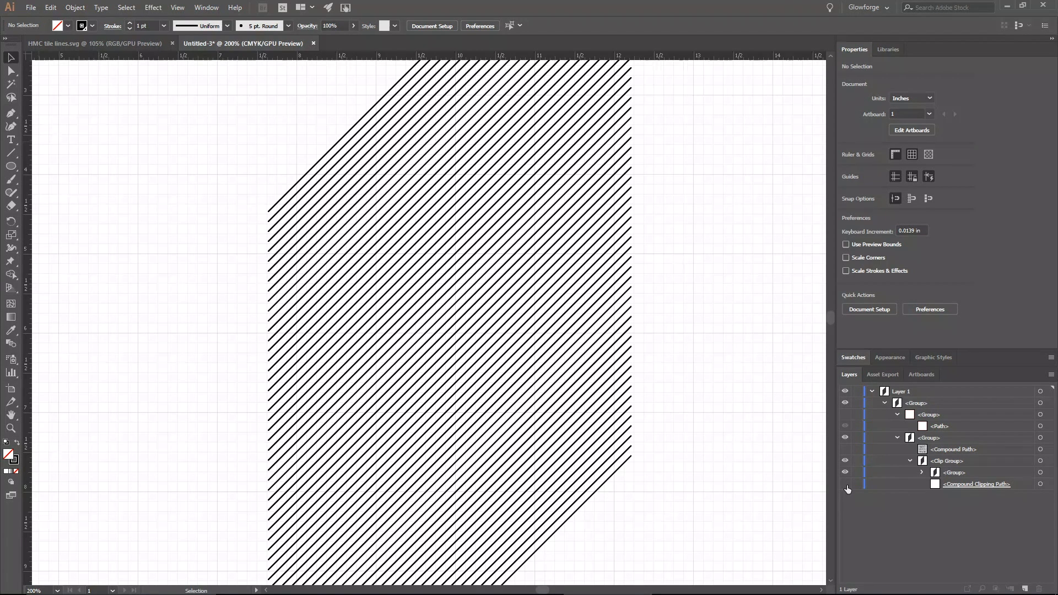
{"action": "left_click", "coordinate": [846, 483]}
{"action": "left_click", "coordinate": [846, 484]}
- Toggle the diagonal line group inside the clip group, and leave both the lines and the compound clipping path visible
{"action": "left_click", "coordinate": [845, 472]}
{"action": "left_click", "coordinate": [845, 472]}
{"action": "left_click", "coordinate": [845, 472]}
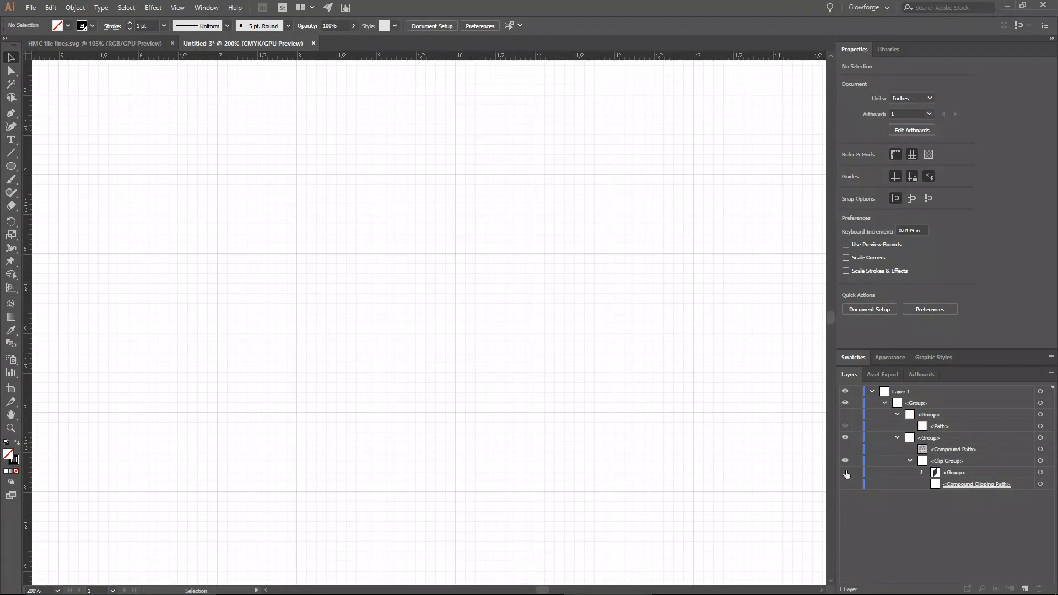
{"action": "left_click", "coordinate": [845, 472]}
{"action": "left_click", "coordinate": [844, 485]}
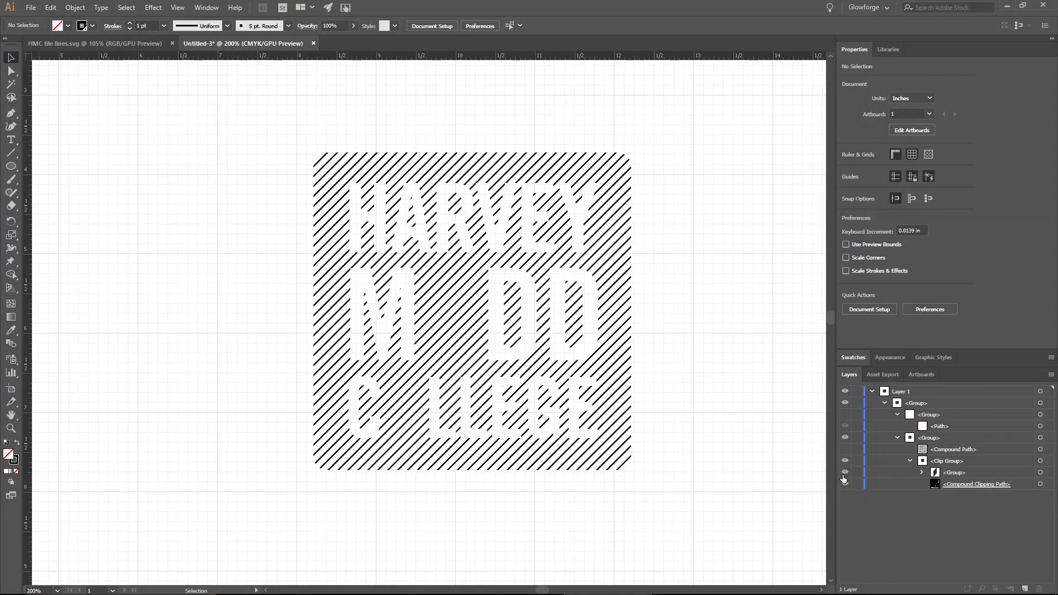
{"action": "left_click", "coordinate": [845, 472]}
{"action": "left_click", "coordinate": [845, 472]}
- Select the clip group's artwork and release its clipping mask
{"action": "left_click", "coordinate": [1047, 462]}
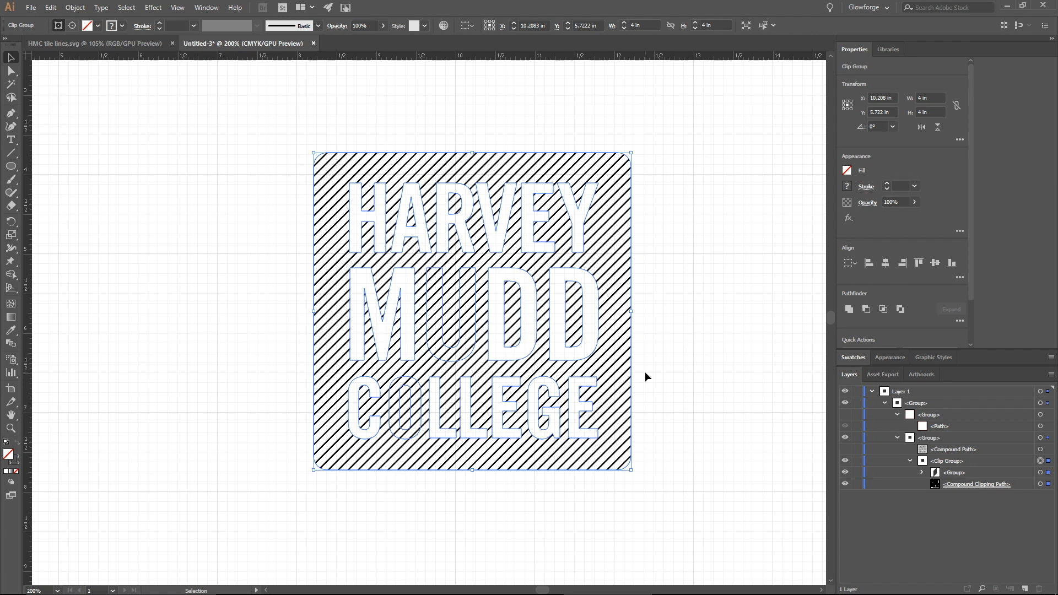
{"action": "left_click", "coordinate": [73, 8]}
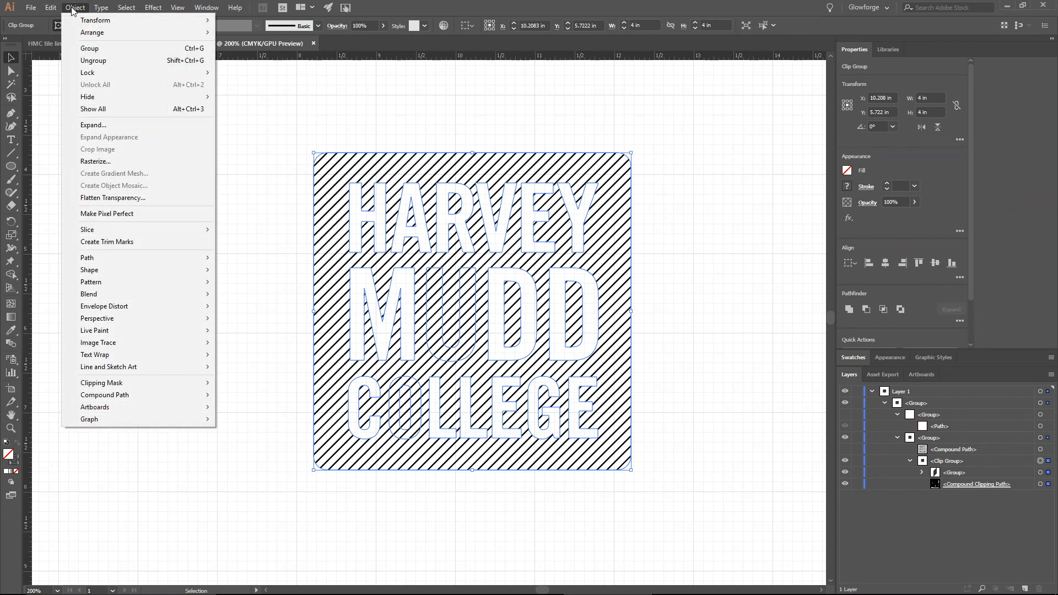
{"action": "mouse_move", "coordinate": [160, 386]}
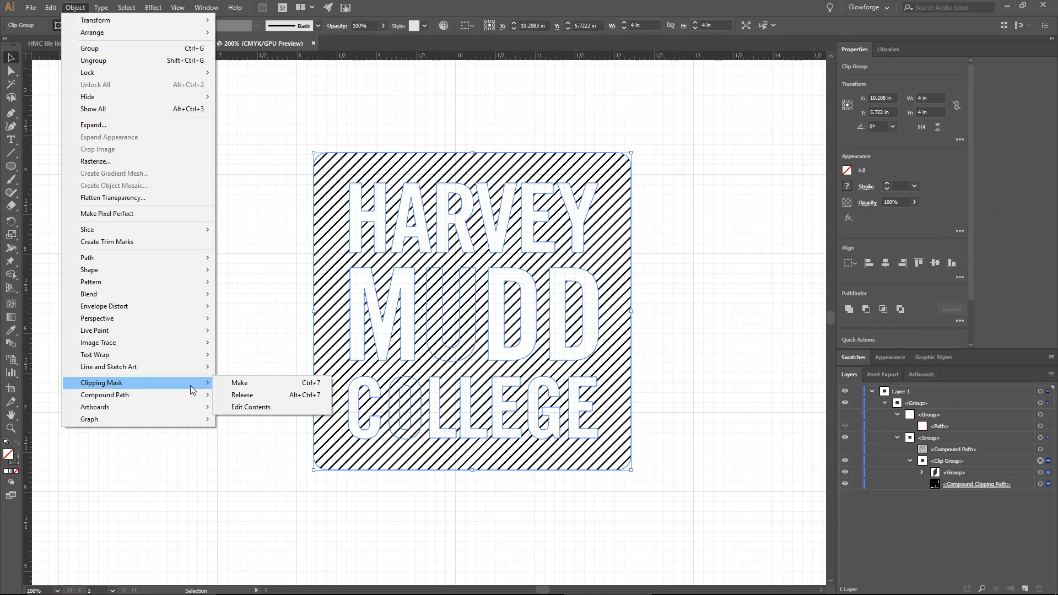
{"action": "left_click", "coordinate": [243, 396]}
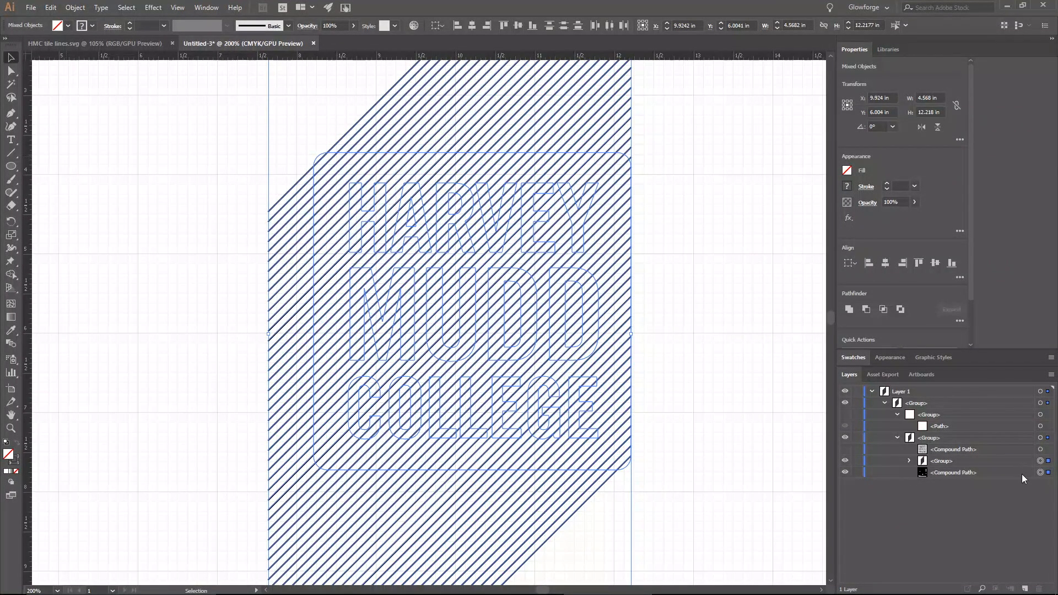
- Hide the diagonal line group and compare the released compound path with the upper compound path
{"action": "left_click", "coordinate": [969, 473]}
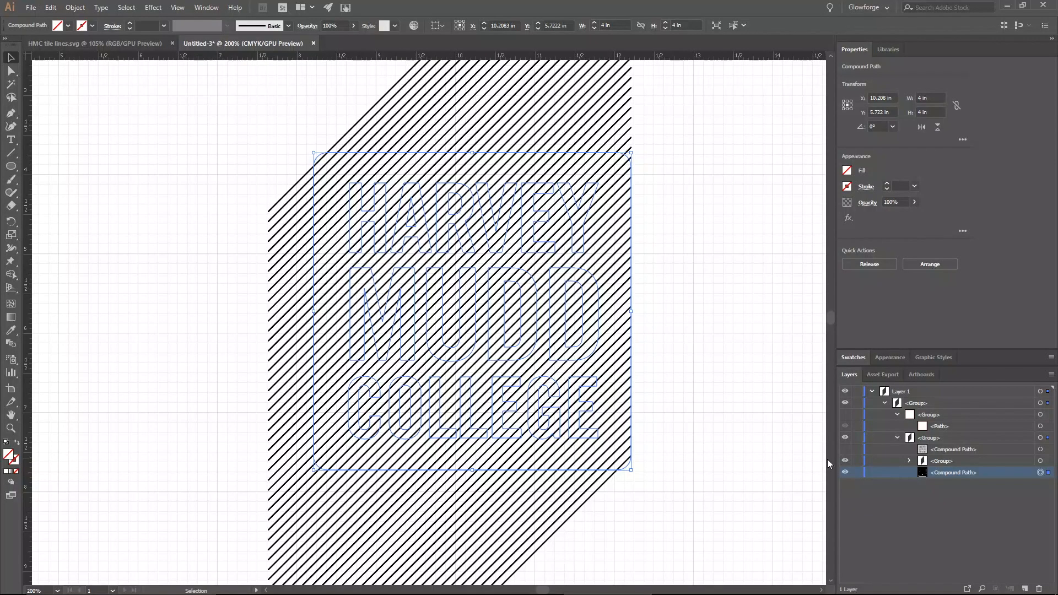
{"action": "left_click", "coordinate": [845, 460]}
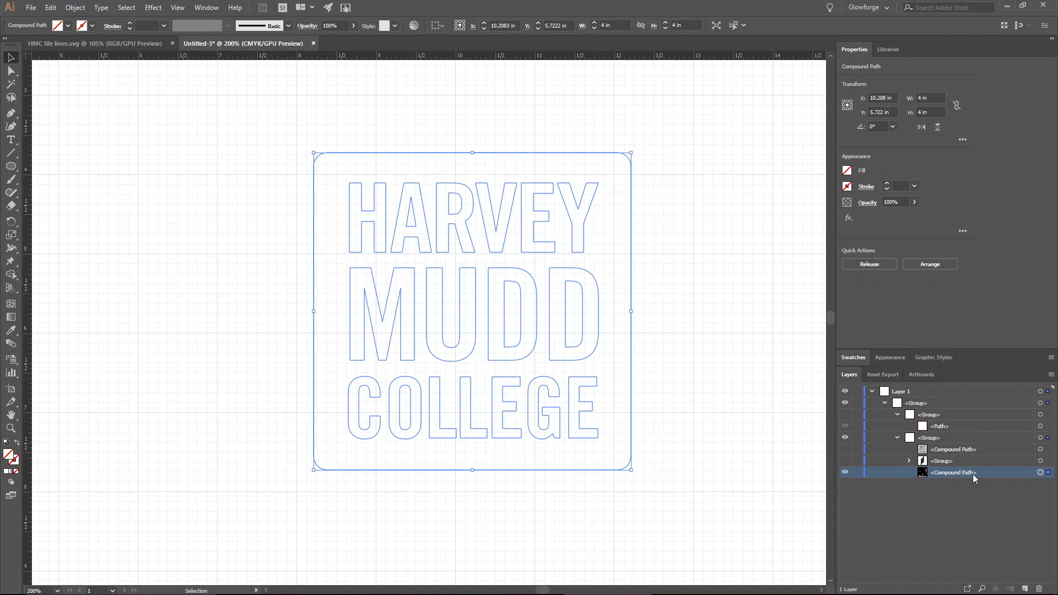
{"action": "left_click", "coordinate": [1047, 450]}
{"action": "left_click", "coordinate": [846, 449]}
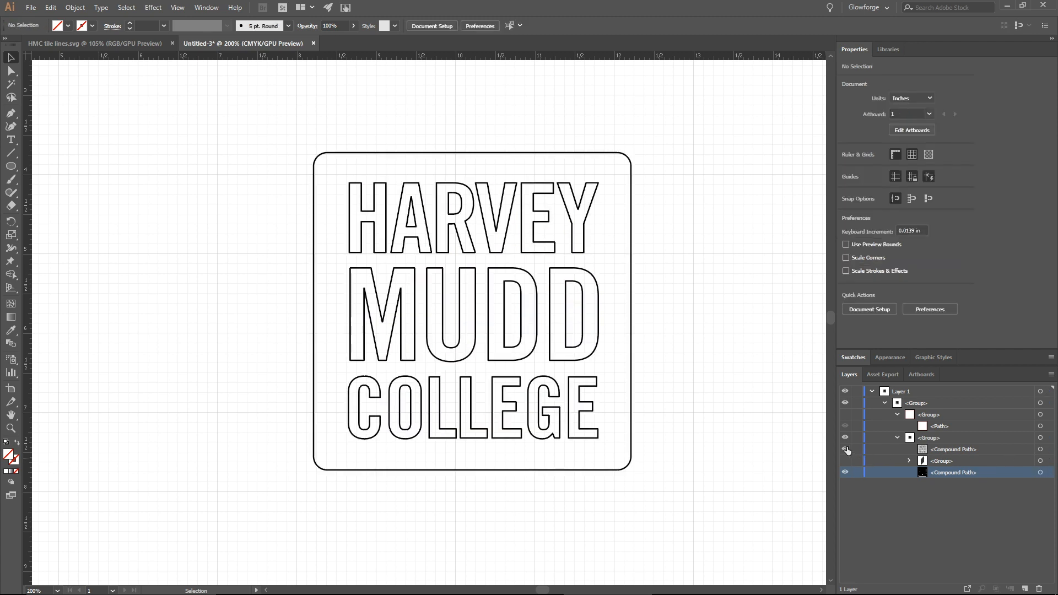
{"action": "left_click", "coordinate": [1047, 450]}
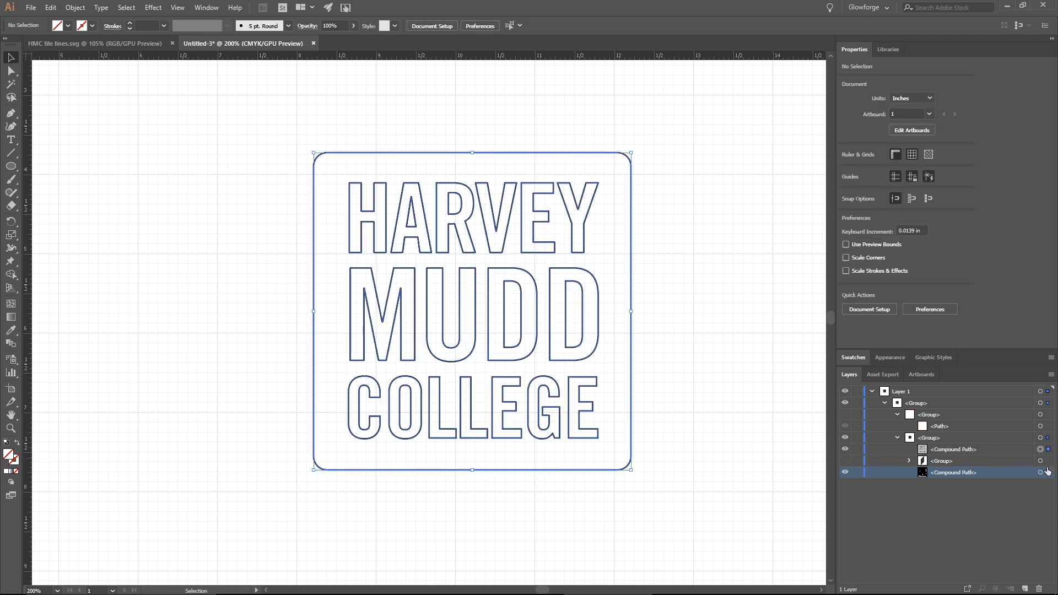
- Give the released lower compound path a stroke in the Glowforge swatch 1 Black
{"action": "left_click", "coordinate": [1047, 472]}
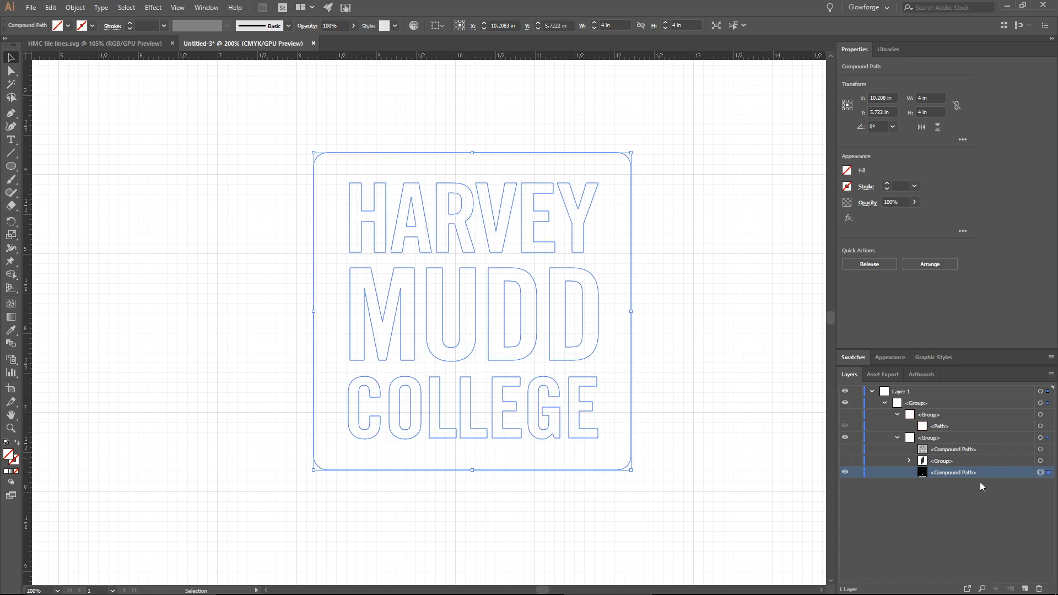
{"action": "left_click", "coordinate": [847, 186]}
{"action": "left_click", "coordinate": [769, 260]}
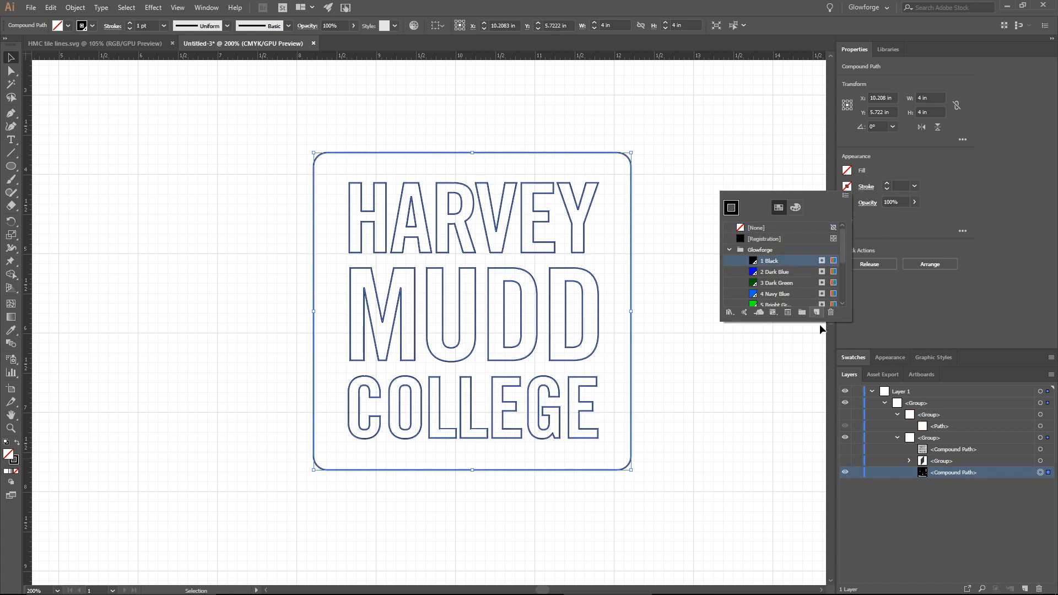
{"action": "left_click", "coordinate": [868, 482]}
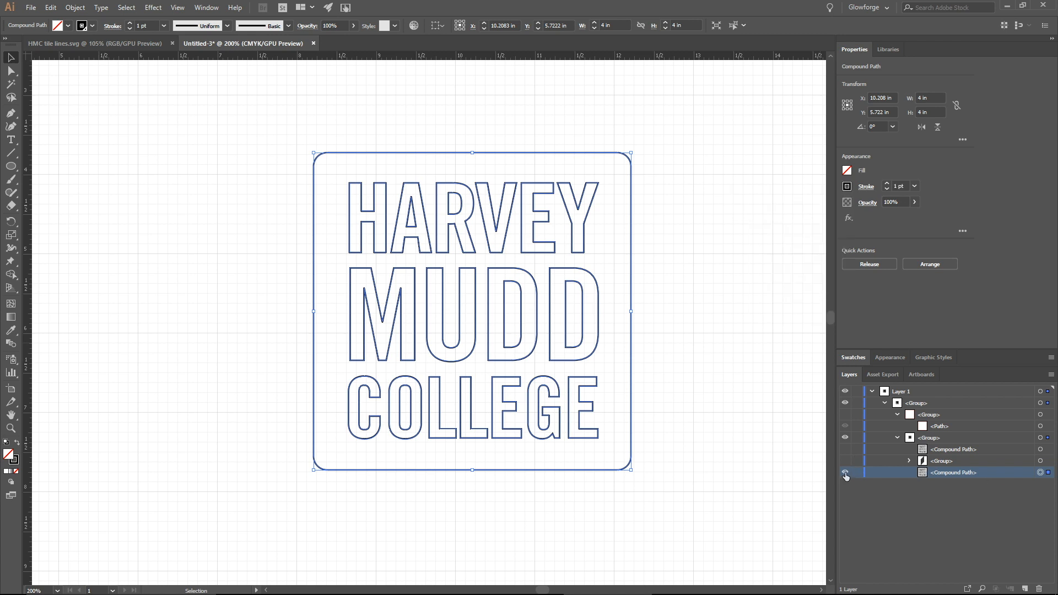
- Toggle the newly stroked compound path and the upper one in turn to check whether their outlines match
{"action": "left_click", "coordinate": [845, 472]}
{"action": "left_click", "coordinate": [844, 472]}
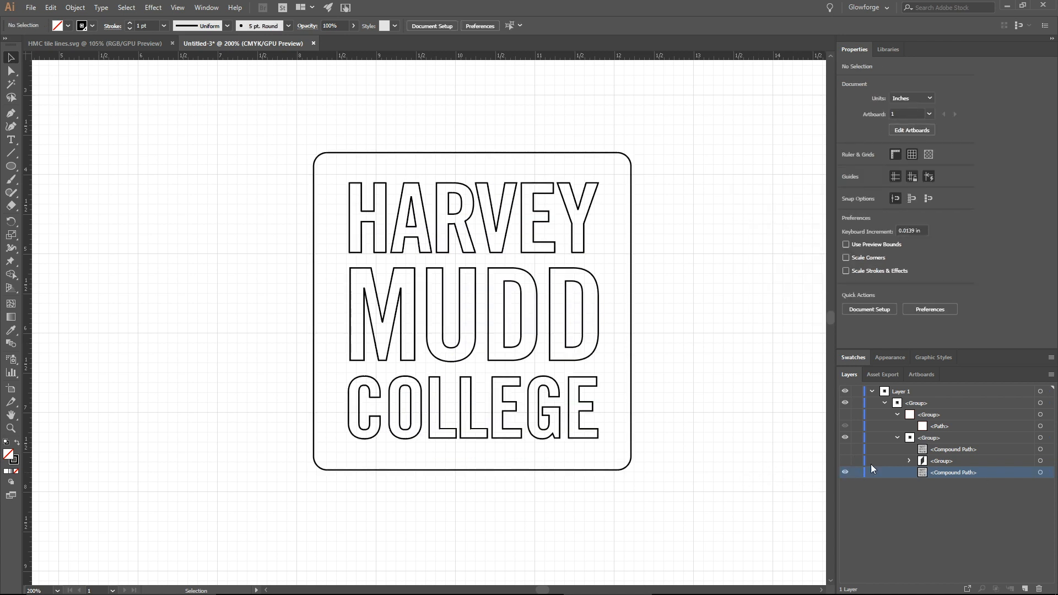
{"action": "left_click", "coordinate": [845, 473]}
{"action": "left_click", "coordinate": [844, 449]}
{"action": "left_click", "coordinate": [845, 449]}
{"action": "left_click", "coordinate": [845, 448]}
- Select the upper duplicate compound path above the line group and delete it
{"action": "left_click", "coordinate": [846, 472]}
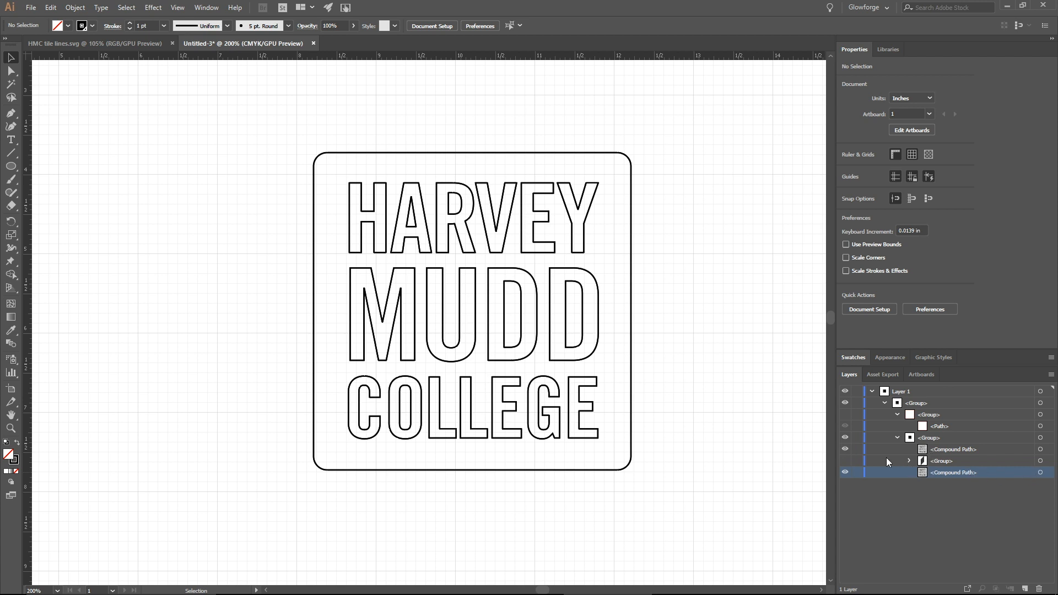
{"action": "left_click", "coordinate": [1046, 451]}
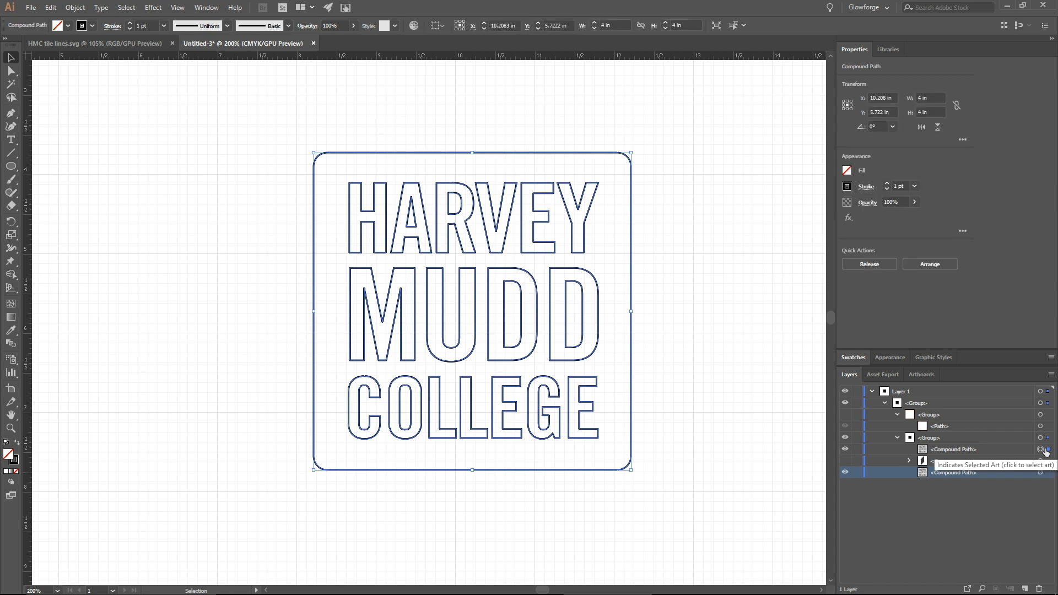
{"action": "key", "text": "Delete"}
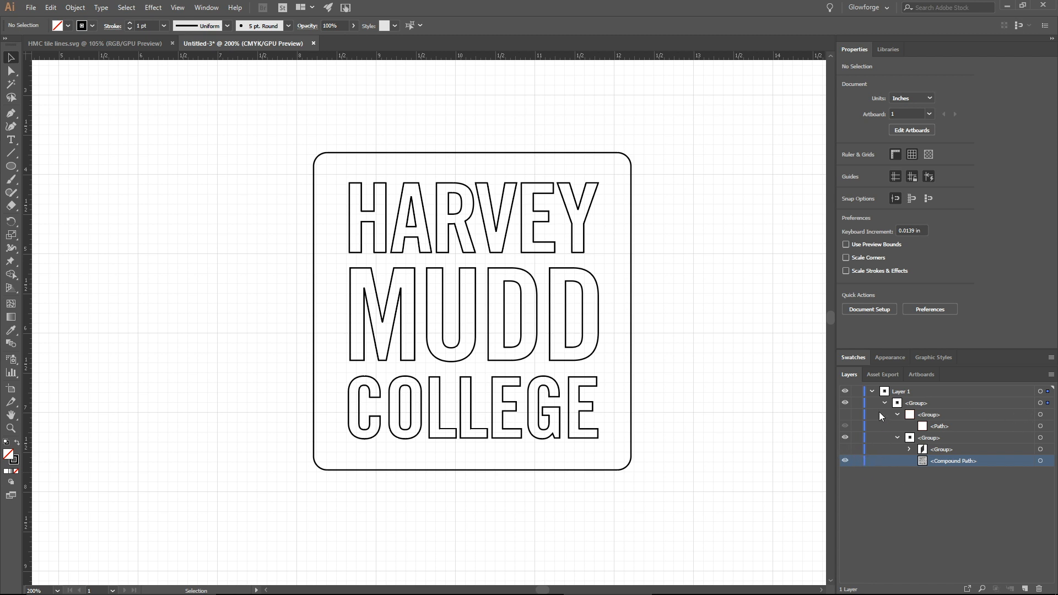
- Show the diagonal line group and hide the remaining compound path below it
{"action": "left_click", "coordinate": [845, 414]}
{"action": "left_click", "coordinate": [845, 414]}
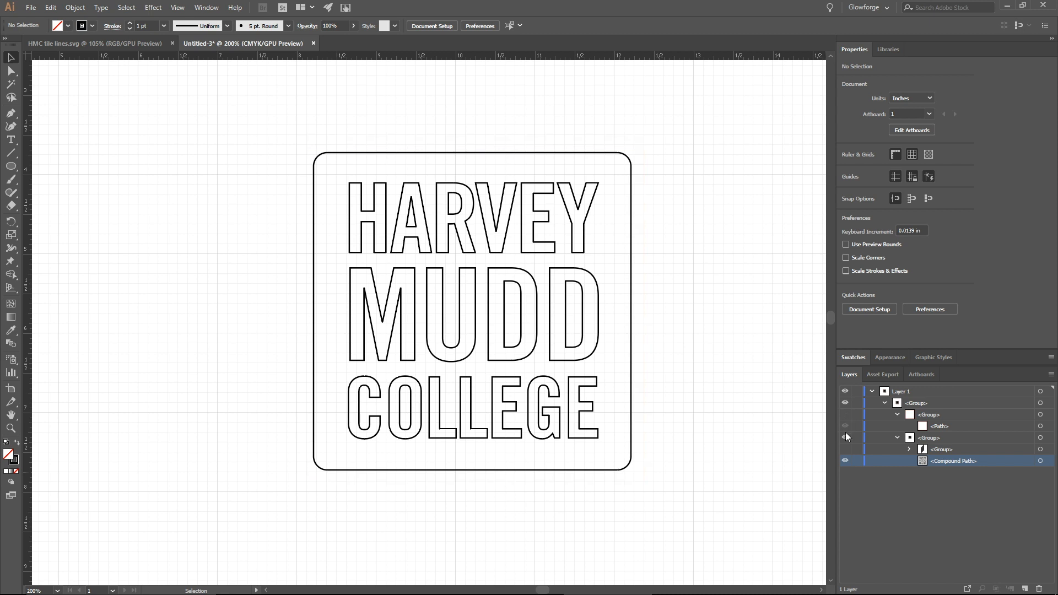
{"action": "left_click", "coordinate": [844, 449]}
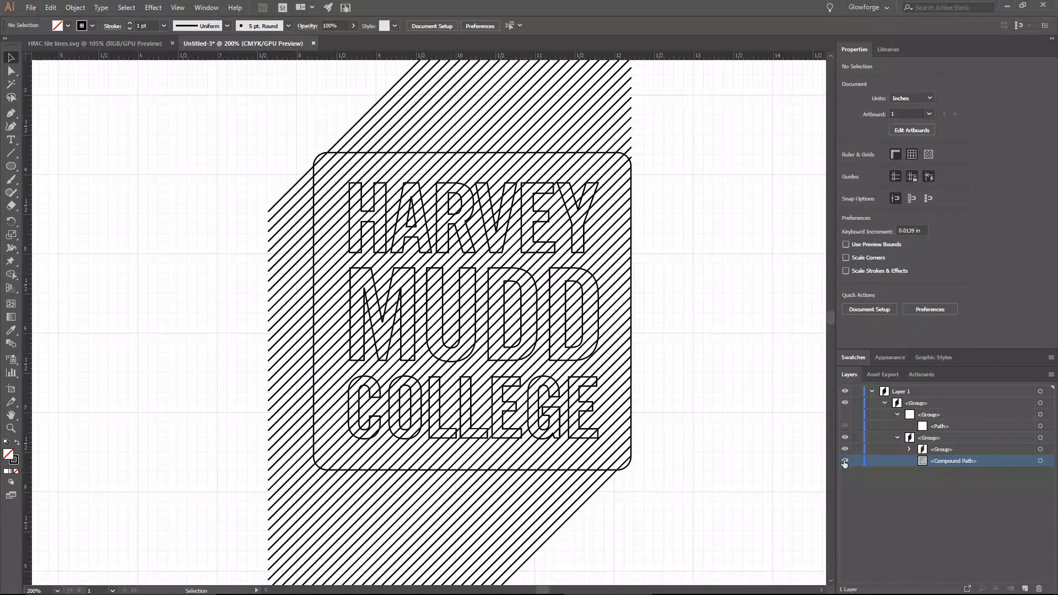
{"action": "left_click", "coordinate": [845, 460]}
{"action": "left_click", "coordinate": [845, 460]}
{"action": "left_click", "coordinate": [845, 449]}
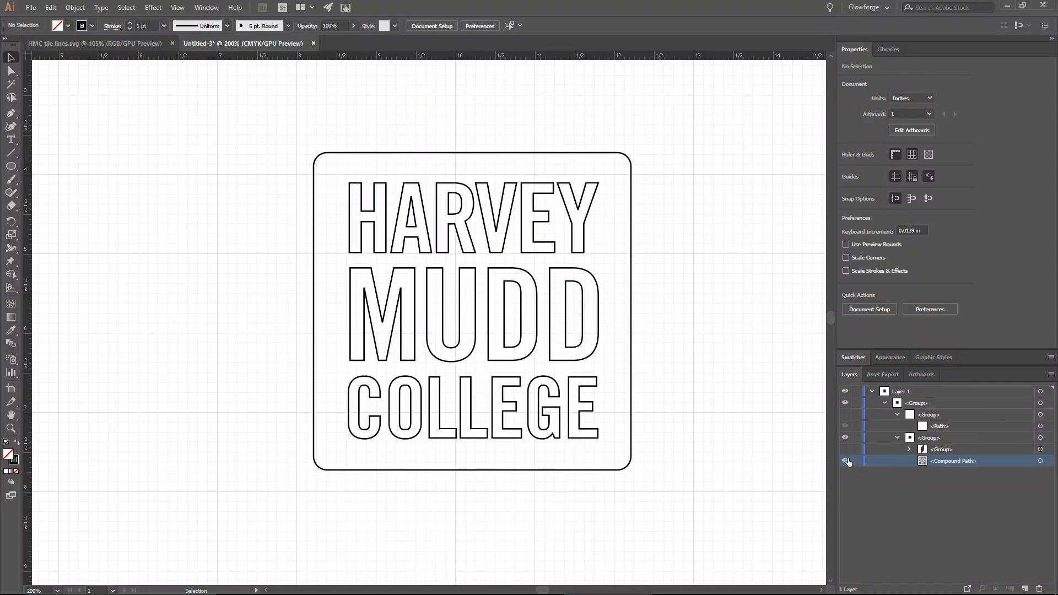
{"action": "left_click", "coordinate": [846, 450]}
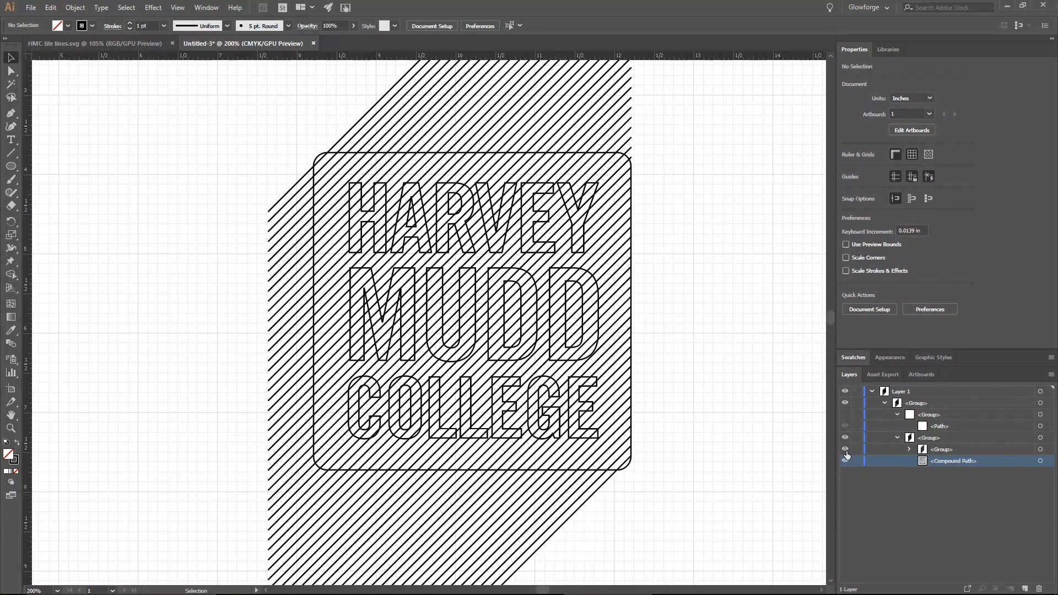
{"action": "left_click", "coordinate": [844, 461]}
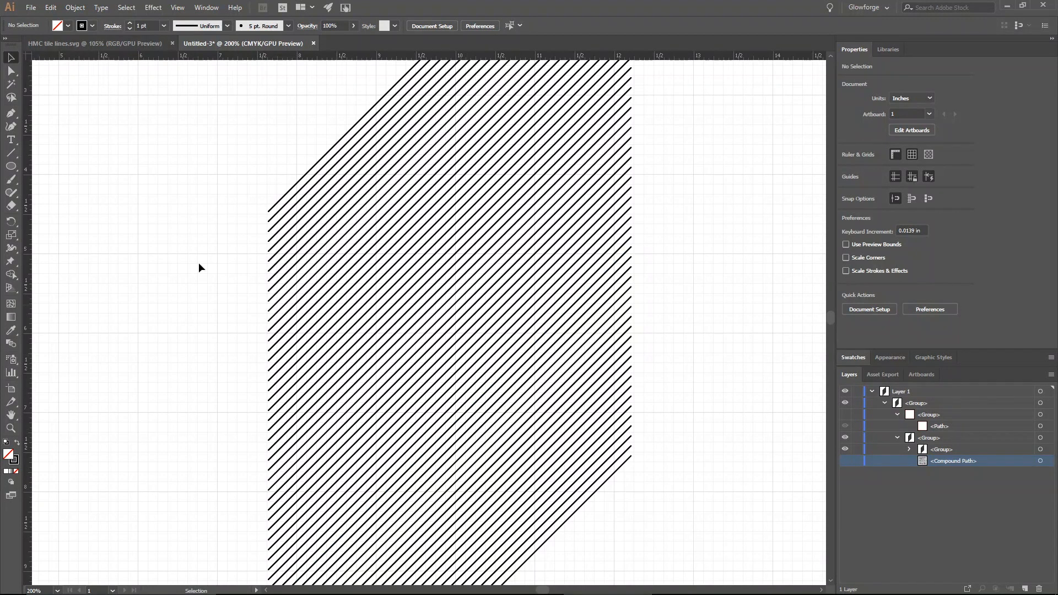
- Draw a circle about 2.56 in wide over the middle of the diagonal lines, stroked in the Glowforge swatch 10 Red, and deselect it
{"action": "left_click", "coordinate": [11, 167]}
{"action": "left_click", "coordinate": [847, 186]}
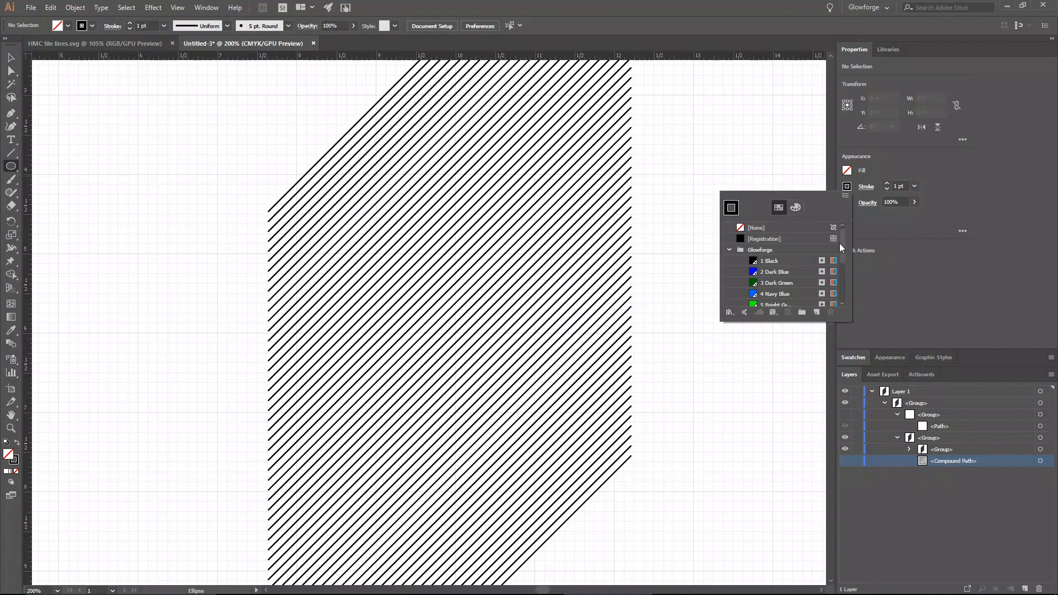
{"action": "left_click_drag", "start_coordinate": [838, 243], "coordinate": [838, 273]}
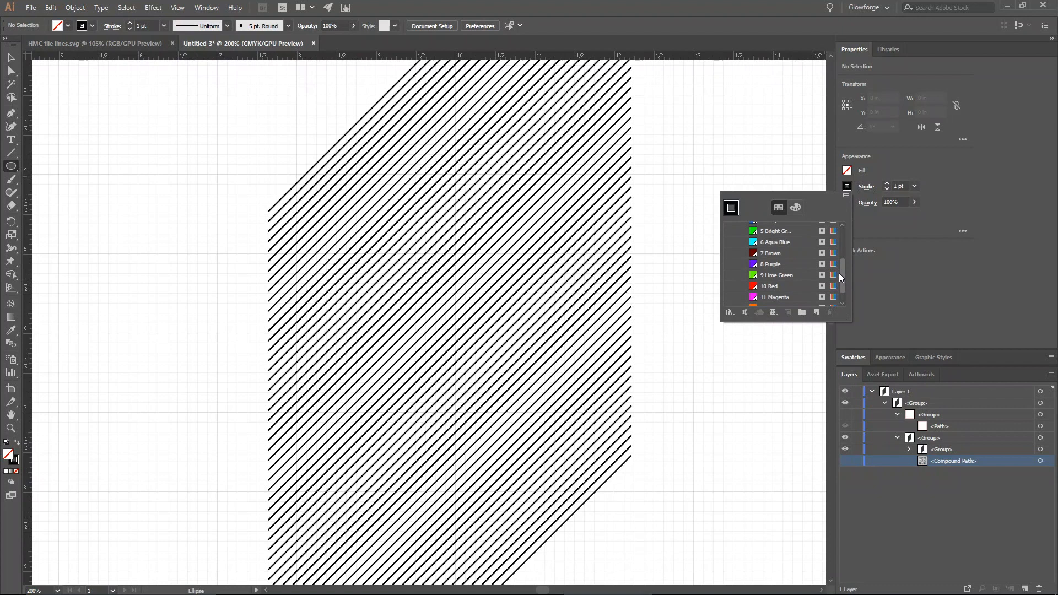
{"action": "left_click", "coordinate": [797, 287]}
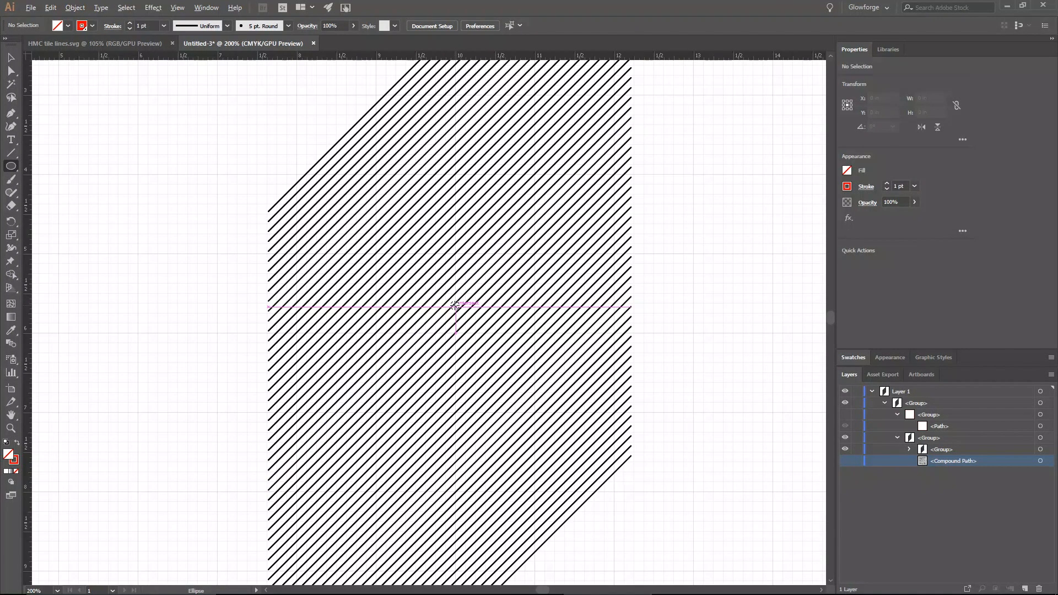
{"action": "mouse_move", "coordinate": [454, 308]}
{"action": "left_mouse_down"}
{"action": "mouse_move", "coordinate": [549, 418]}
{"action": "mouse_move", "coordinate": [556, 410]}
{"action": "left_mouse_up"}
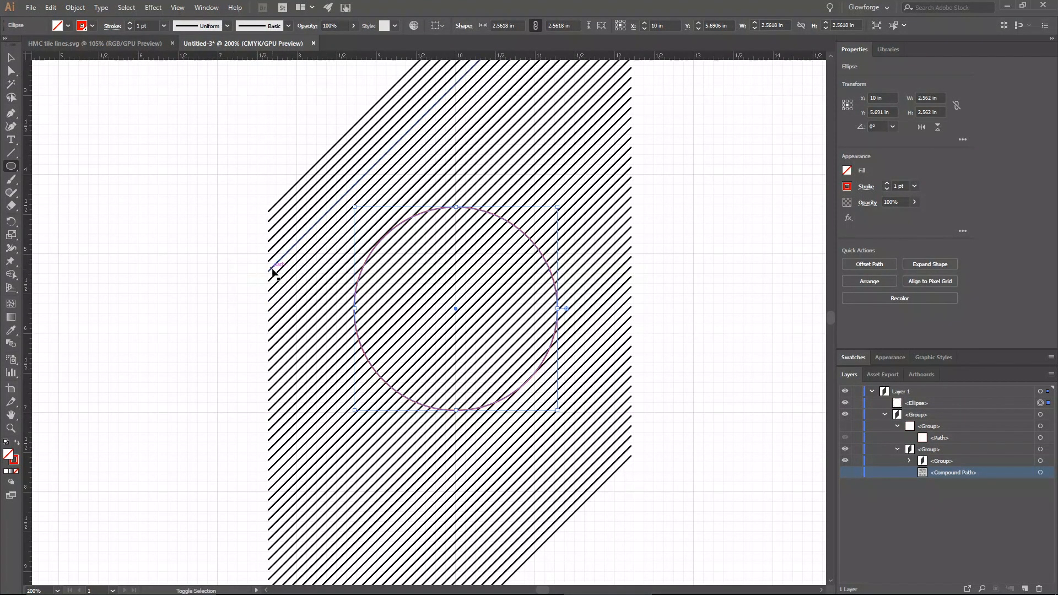
{"action": "key", "text": "ctrl+shift+a"}
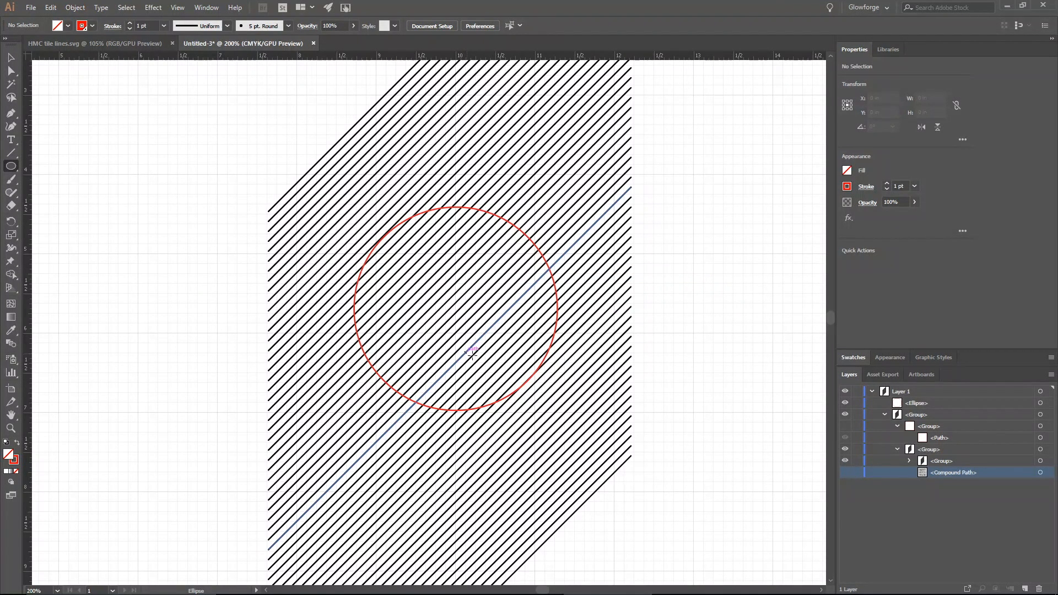
- Try cutting the diagonal line group with the red circle using the Divide pathfinder, and undo it
{"action": "left_click", "coordinate": [1047, 461]}
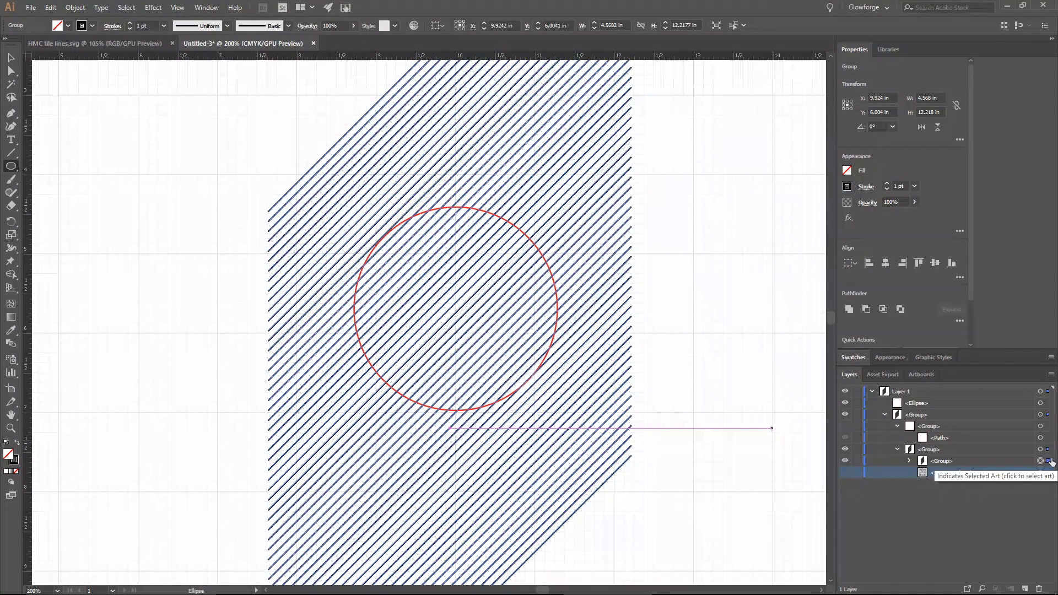
{"action": "left_click", "coordinate": [1048, 403]}
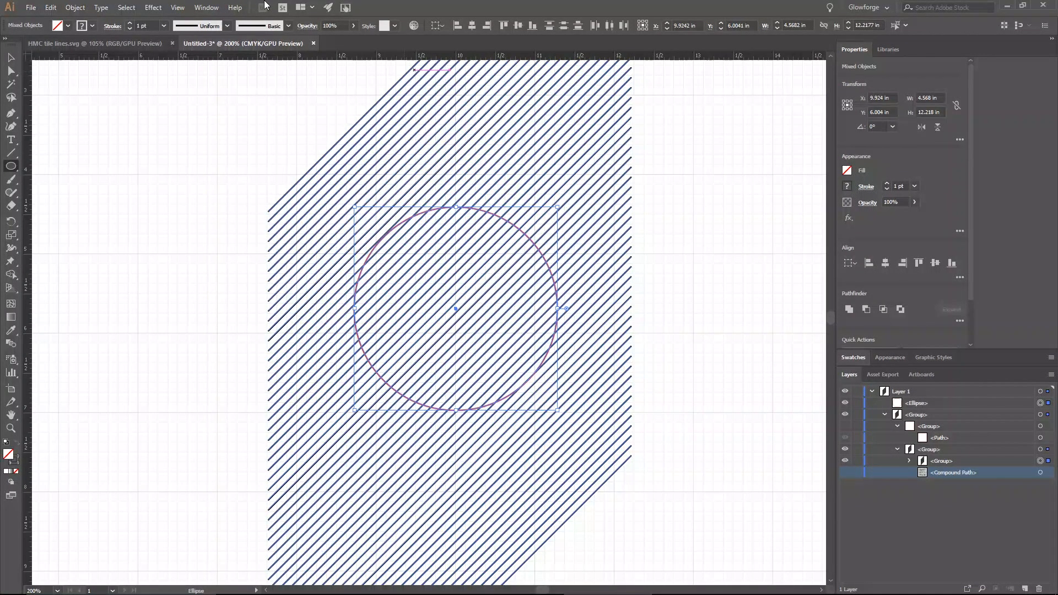
{"action": "left_click", "coordinate": [220, 9]}
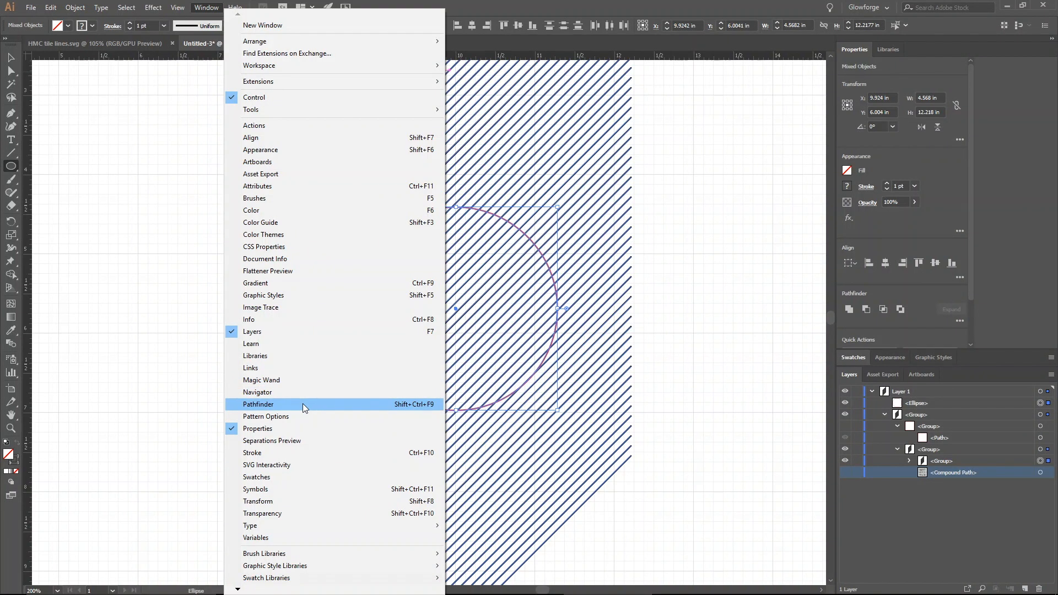
{"action": "left_click", "coordinate": [197, 11]}
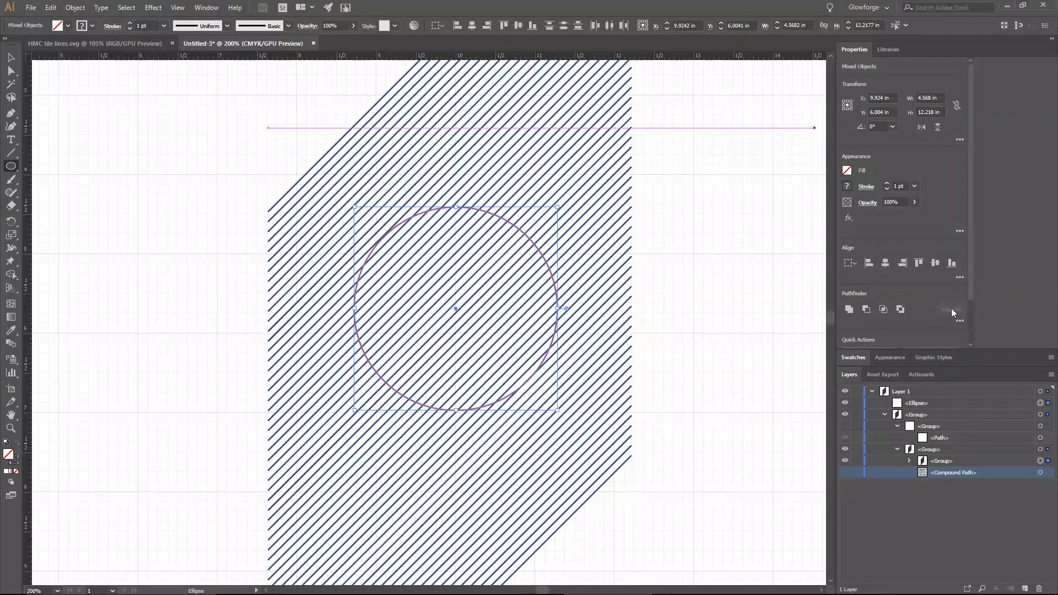
{"action": "left_click_drag", "start_coordinate": [970, 293], "coordinate": [966, 333]}
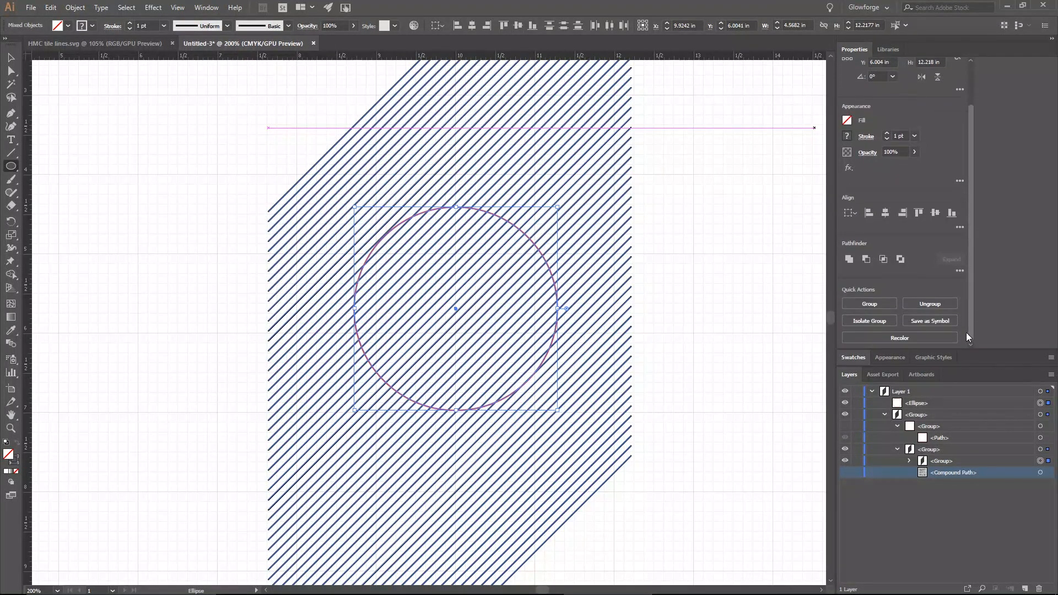
{"action": "left_click", "coordinate": [959, 271]}
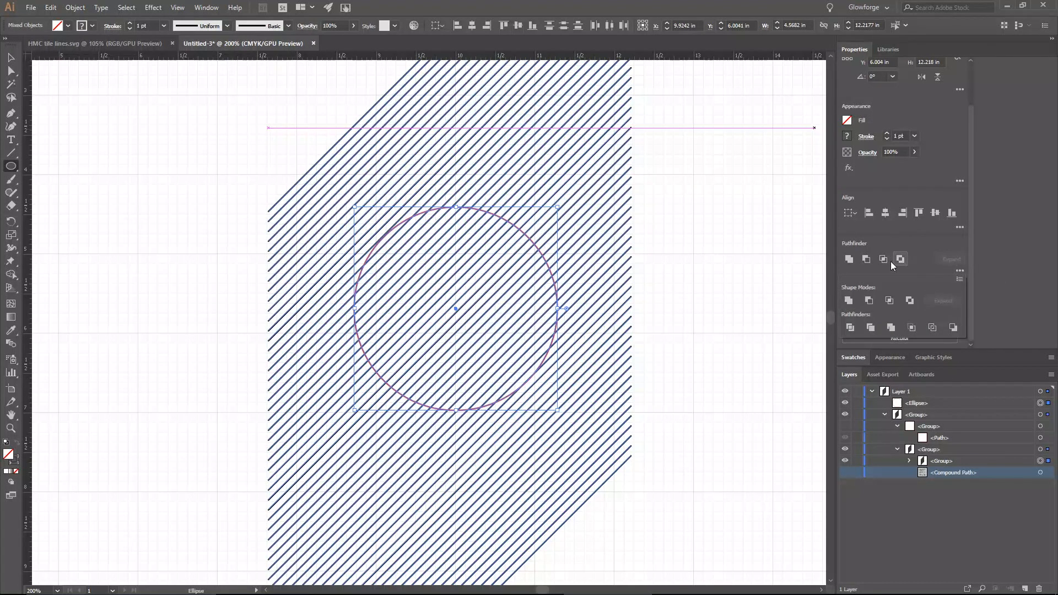
{"action": "left_click", "coordinate": [850, 328]}
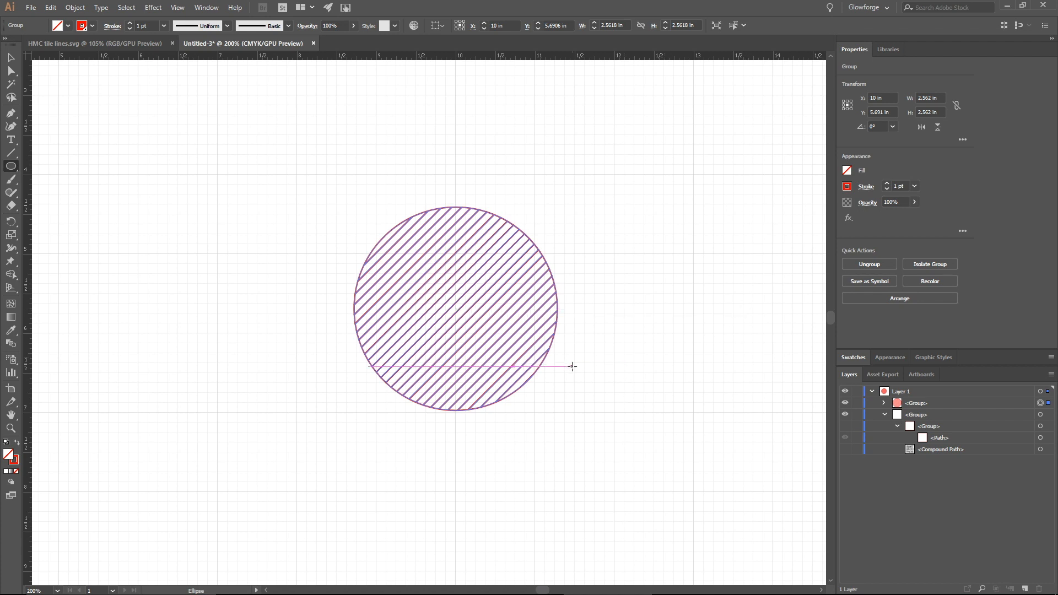
{"action": "key", "text": "ctrl+shift+a"}
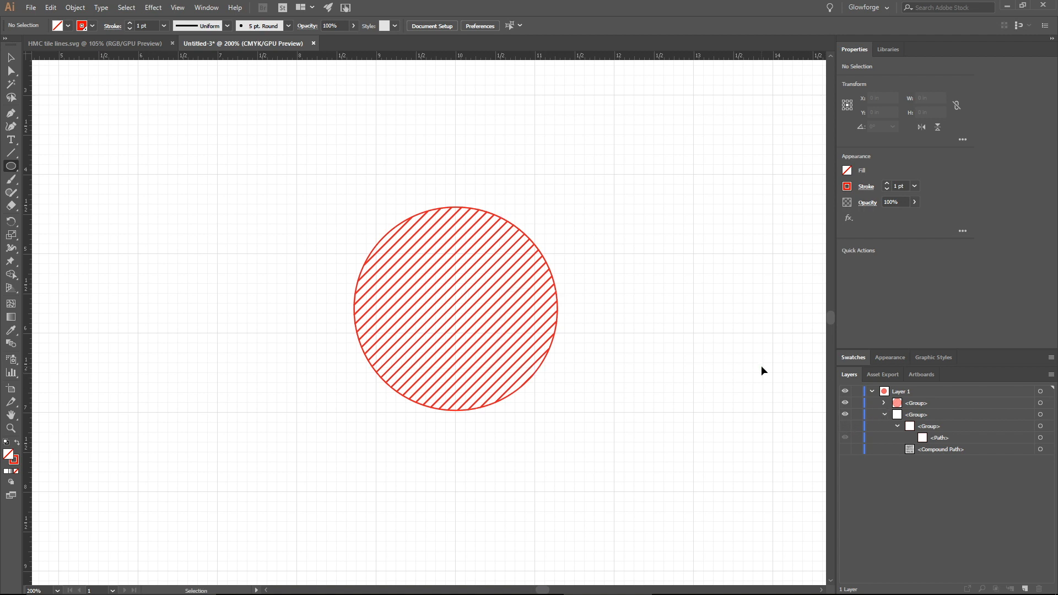
{"action": "key", "text": "ctrl+z"}
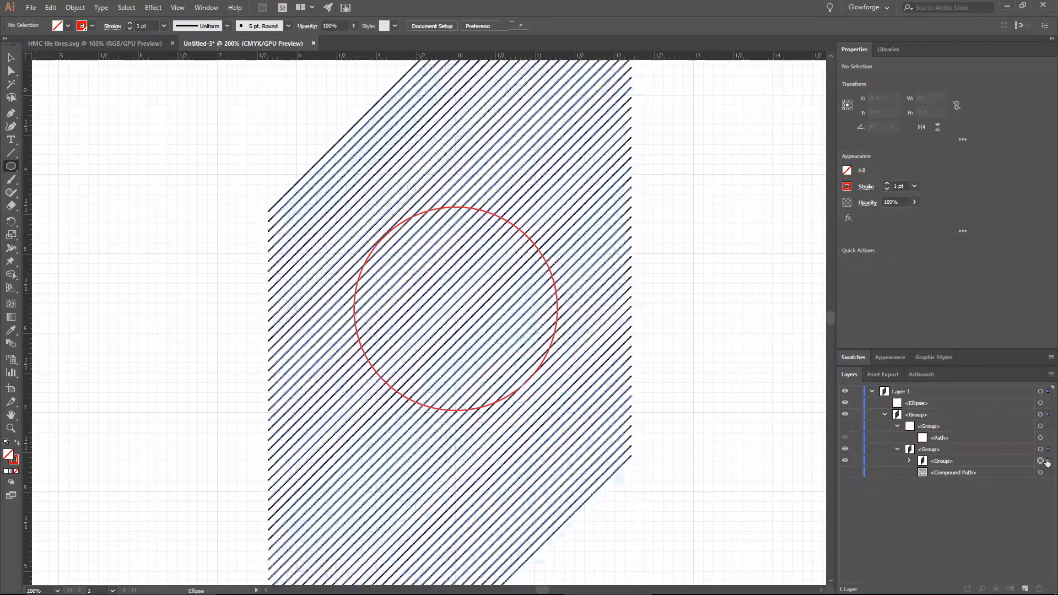
- Select the artwork of the diagonal line group together with the red circle
{"action": "left_click", "coordinate": [1041, 462]}
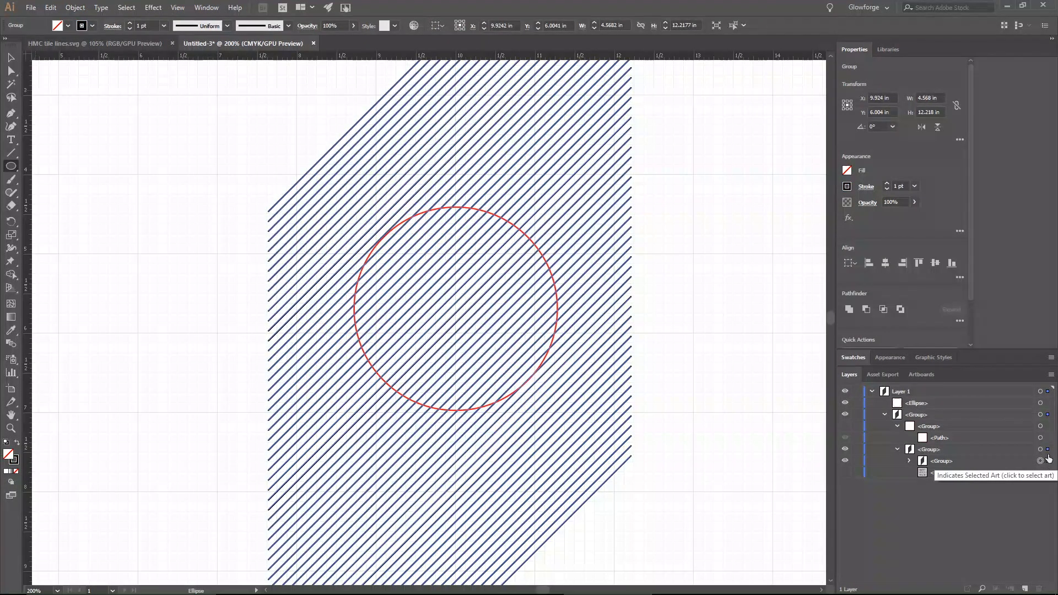
{"action": "left_click", "coordinate": [1048, 403]}
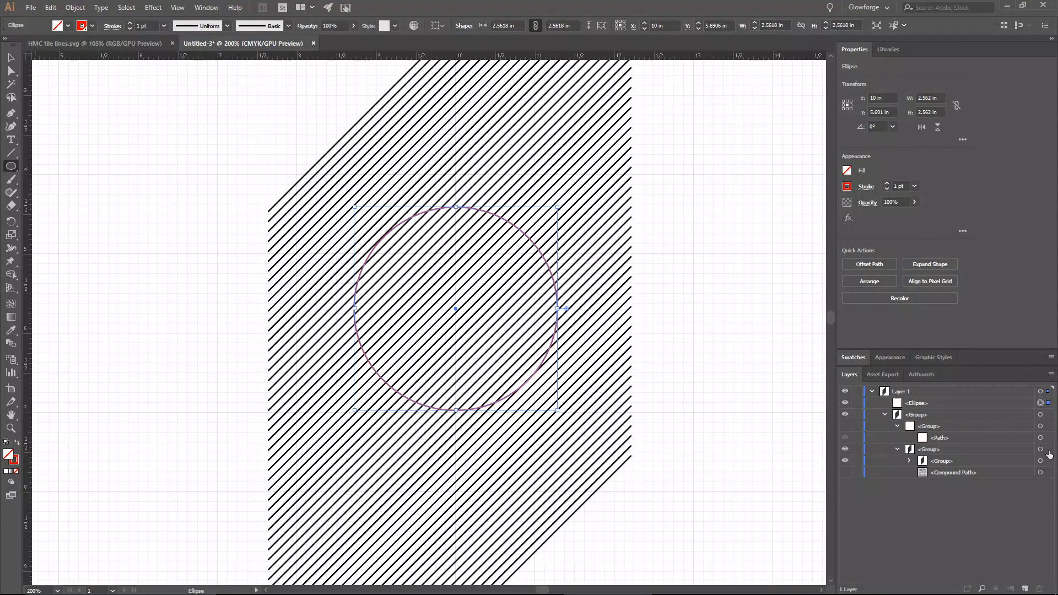
{"action": "left_click", "coordinate": [936, 405]}
{"action": "left_click", "coordinate": [945, 461]}
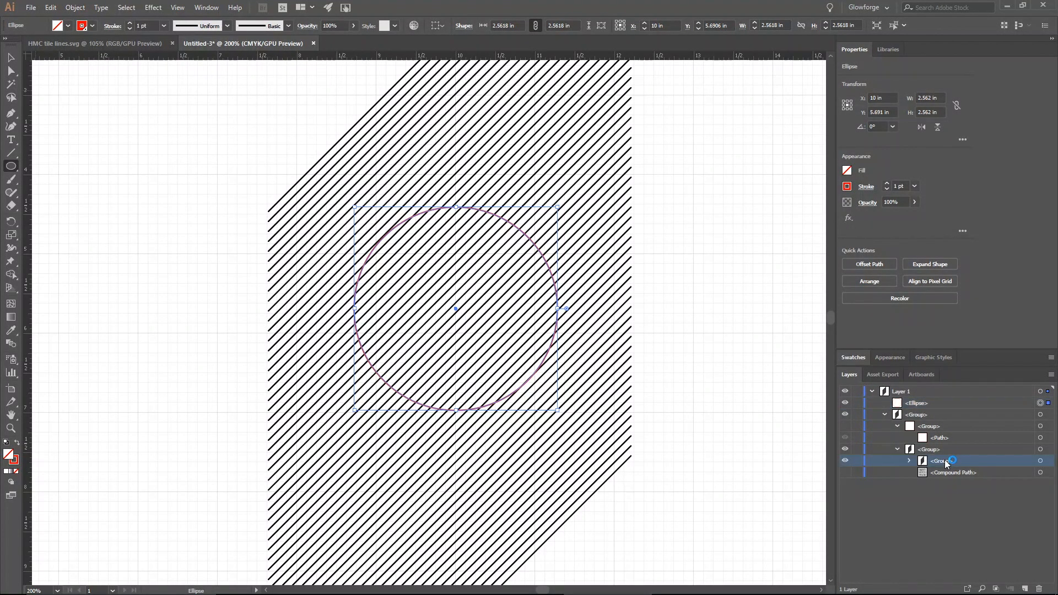
{"action": "left_click", "coordinate": [935, 406]}
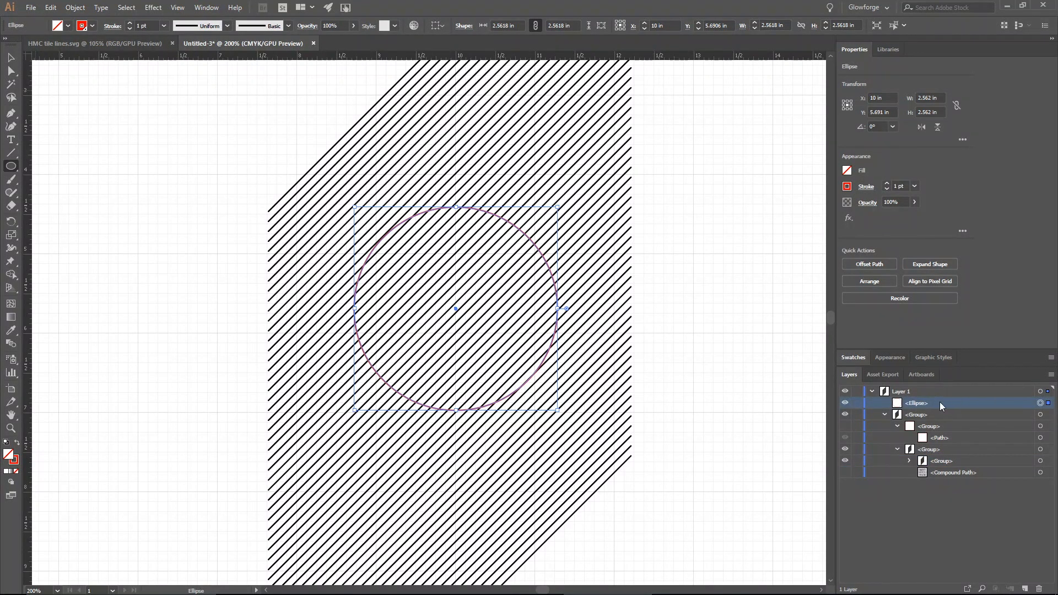
{"action": "left_click", "coordinate": [958, 462]}
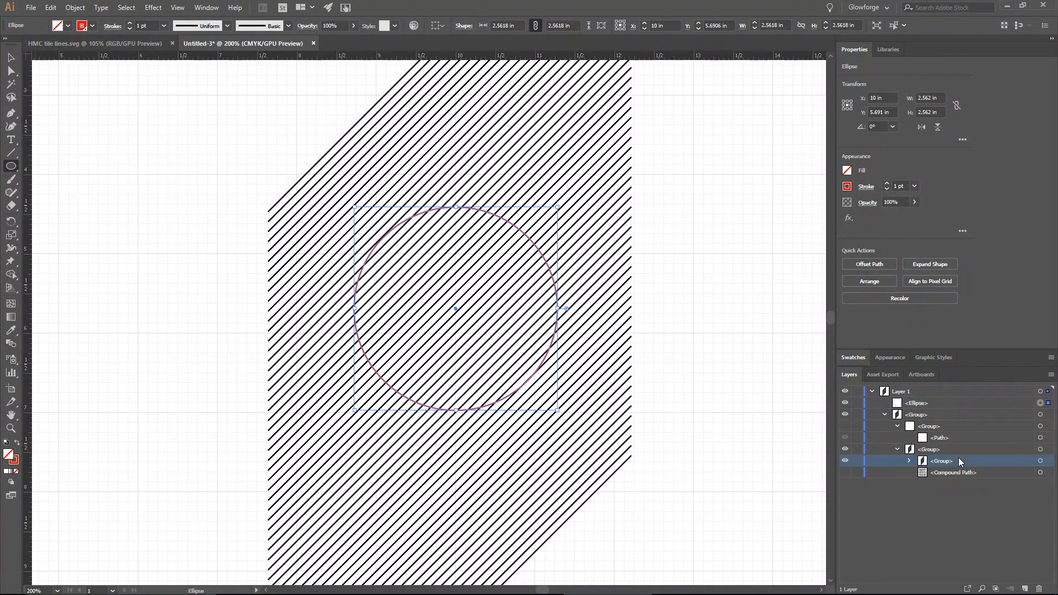
{"action": "left_click", "coordinate": [1047, 462]}
{"action": "left_click", "coordinate": [1048, 403], "text": "shift"}
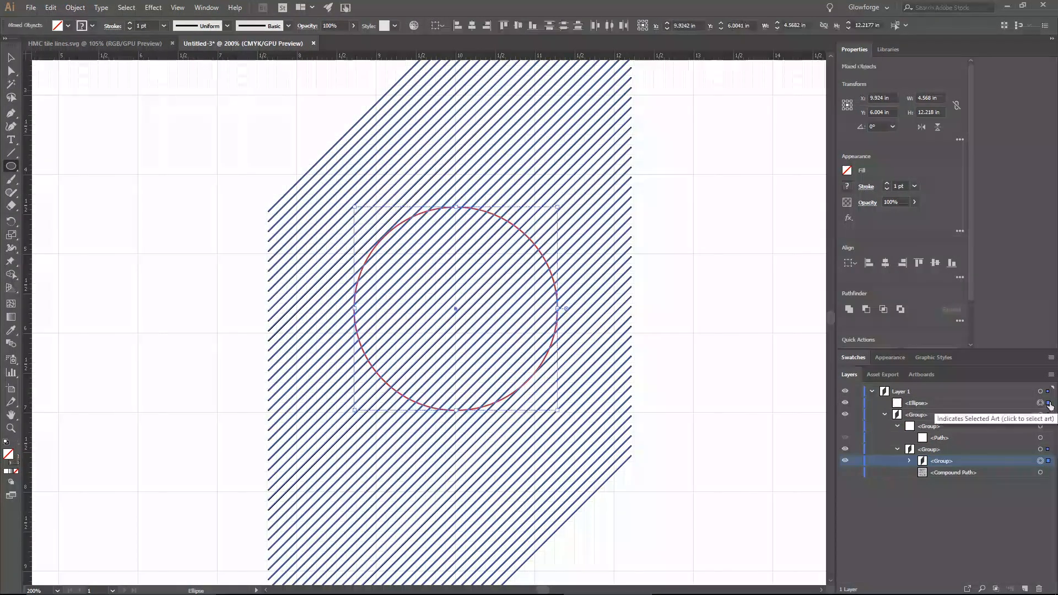
- Apply the Divide pathfinder to the selected line group and red circle, and deselect the divided artwork
{"action": "left_click", "coordinate": [959, 321]}
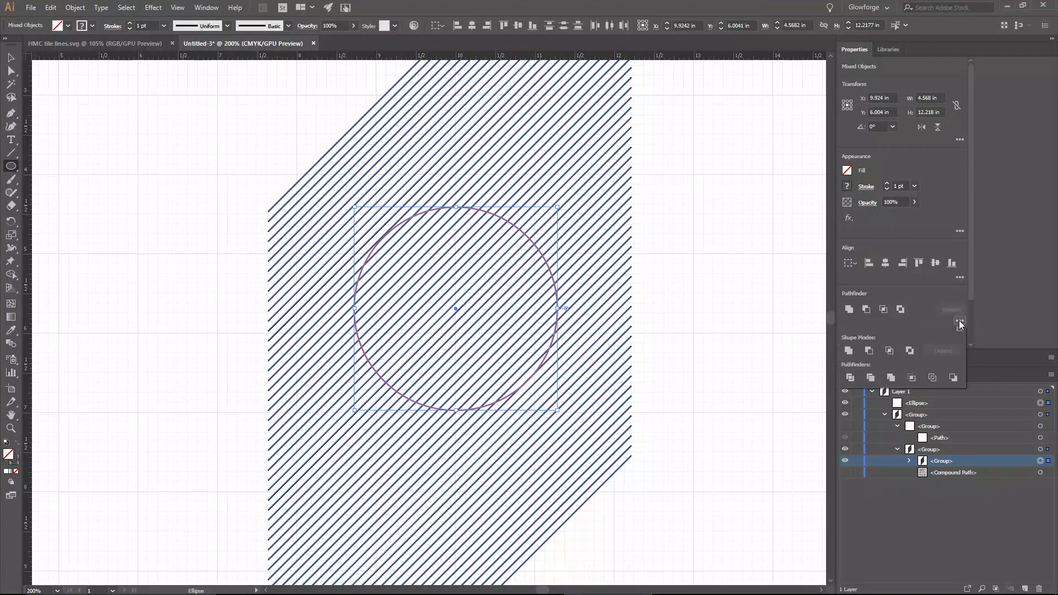
{"action": "left_click", "coordinate": [850, 379]}
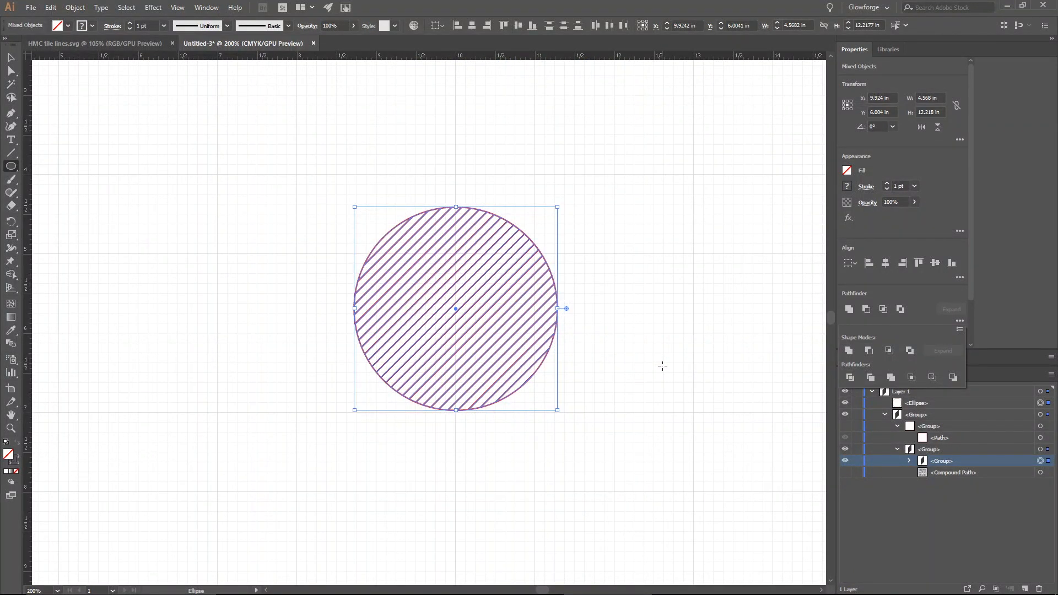
{"action": "left_click", "coordinate": [662, 366]}
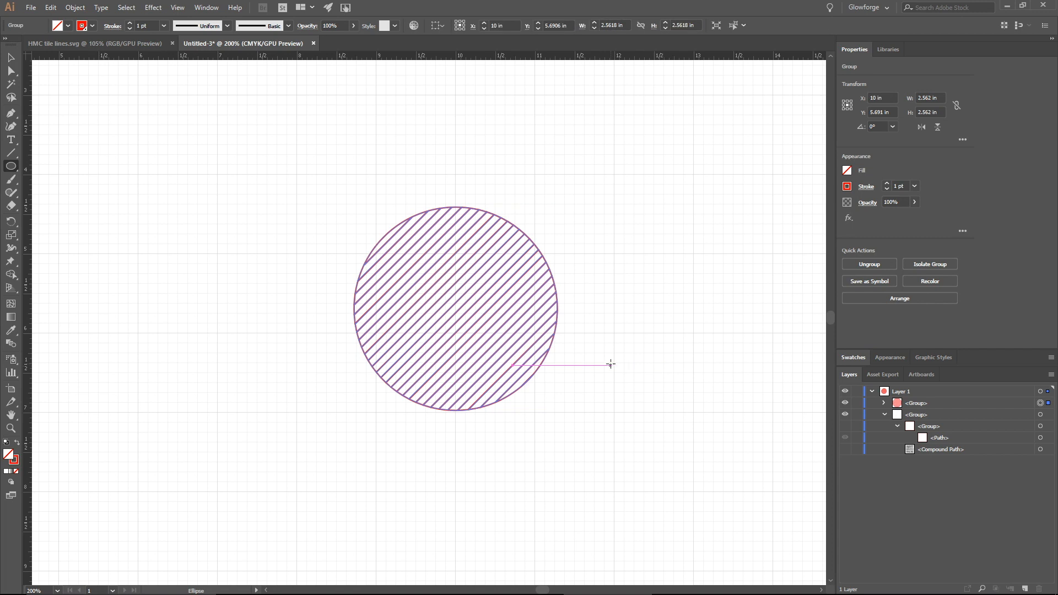
{"action": "key", "text": "ctrl+shift+a"}
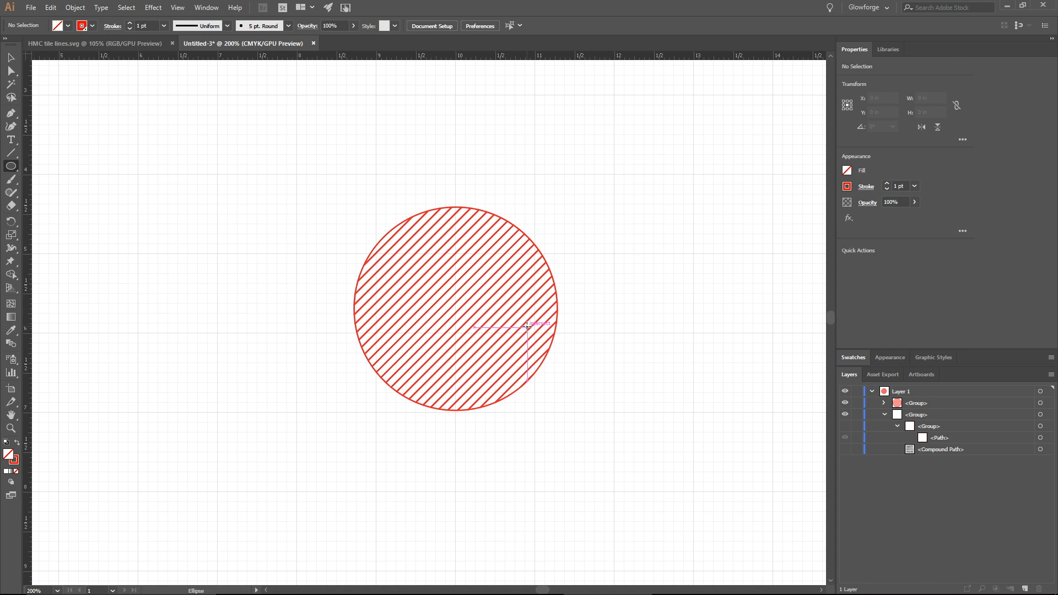
- Undo the last Divide, and briefly show the compound path over the diagonal lines and circle before hiding it again
{"action": "key", "text": "ctrl+z"}
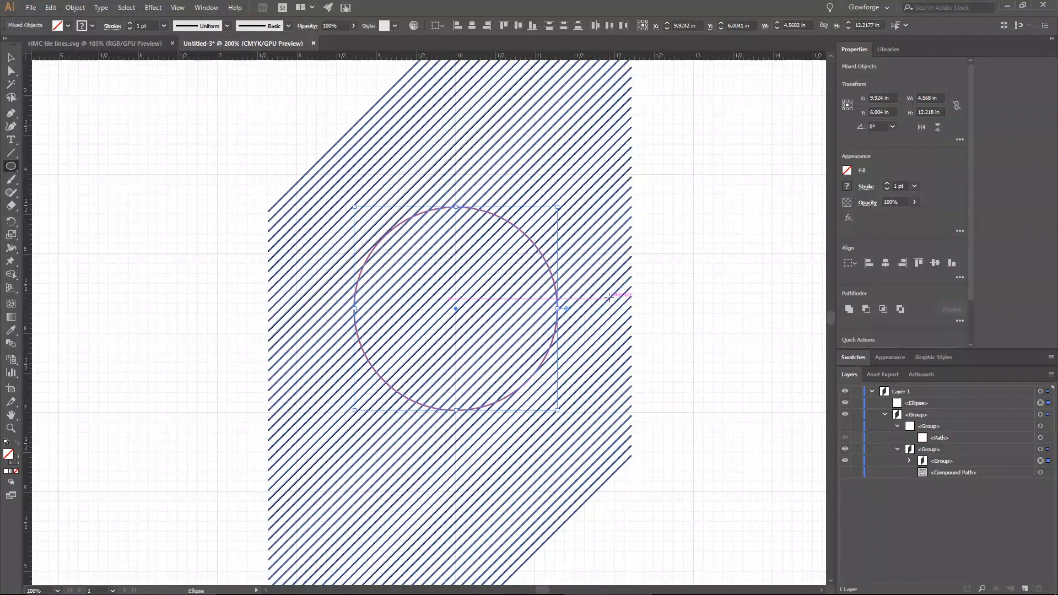
{"action": "left_click", "coordinate": [845, 472]}
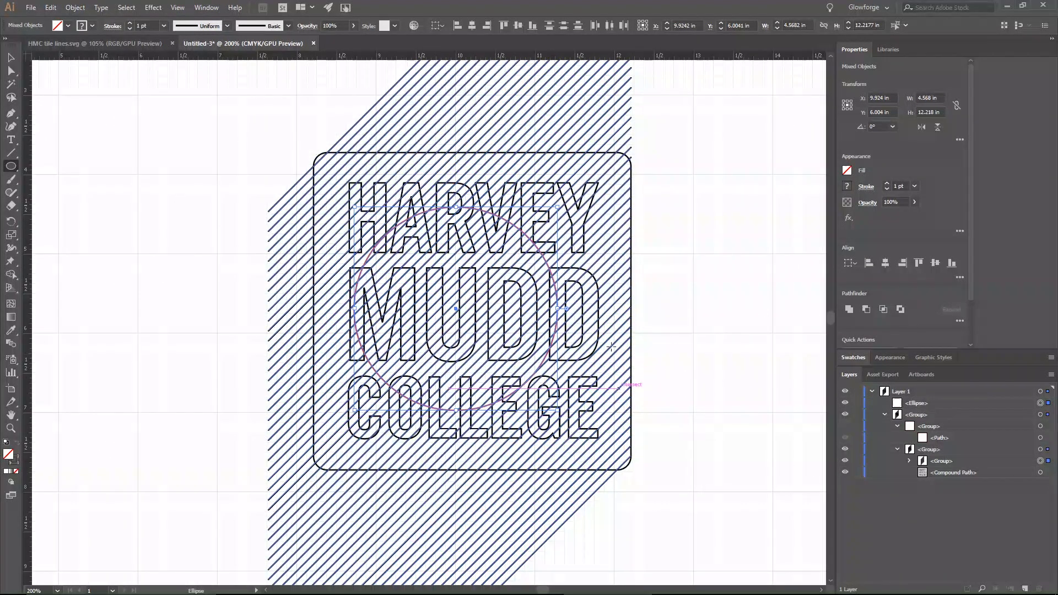
{"action": "left_click", "coordinate": [844, 472]}
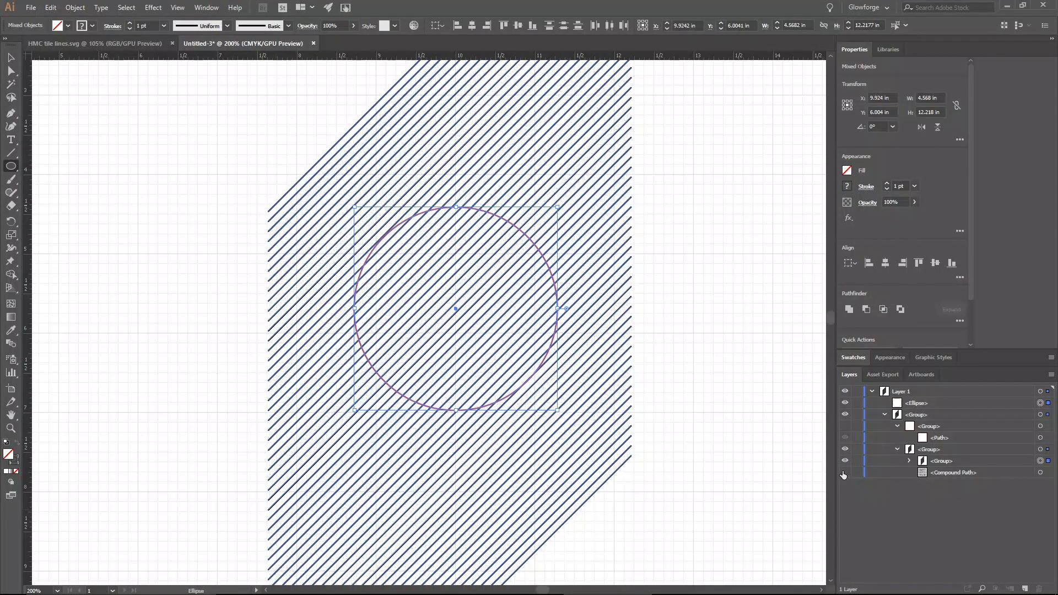
- Draw a second red-stroked circle about 1.65 in wide inside the existing red circle, concentric with it, and deselect it
{"action": "key", "text": "v"}
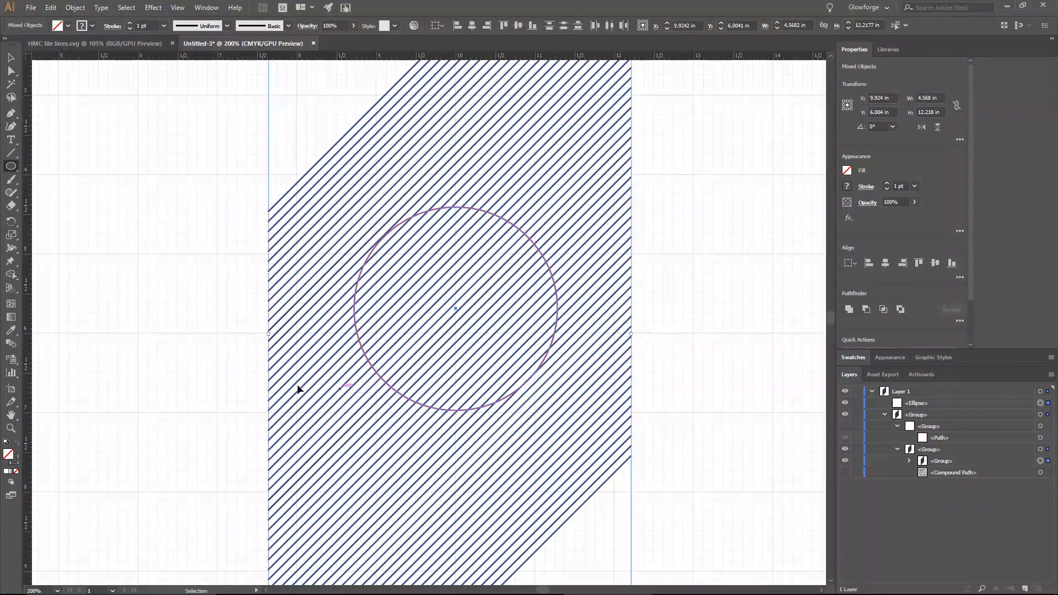
{"action": "key", "text": "l"}
{"action": "key", "text": "ctrl+shift+a"}
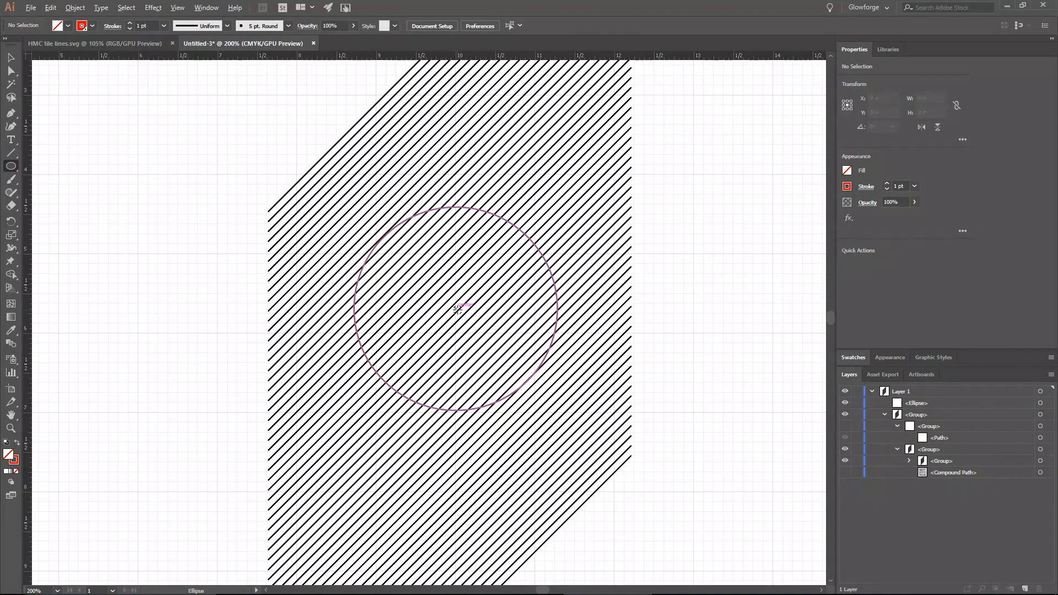
{"action": "left_click_drag", "start_coordinate": [457, 309], "coordinate": [522, 365]}
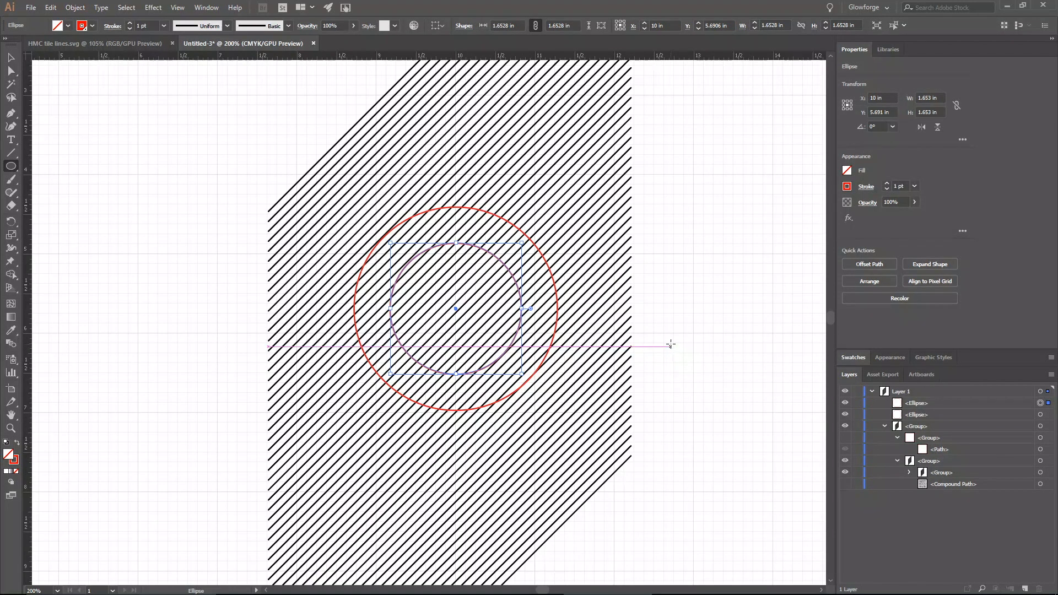
{"action": "left_click", "coordinate": [700, 260], "text": "ctrl"}
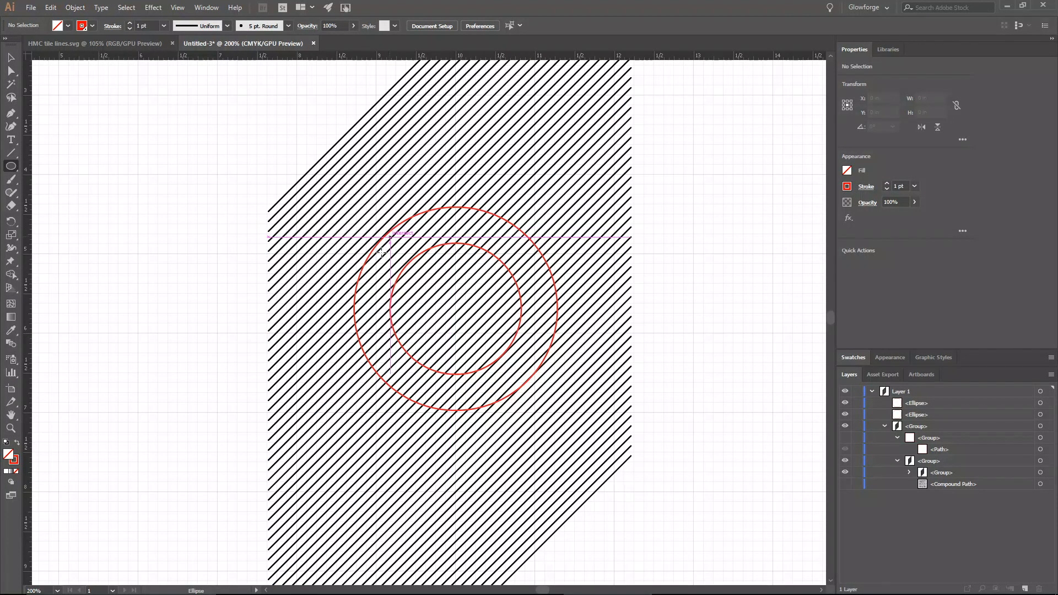
- Try the 2 Dark Blue fill on the inner circle, and set its fill back to None
{"action": "left_click", "coordinate": [1040, 403]}
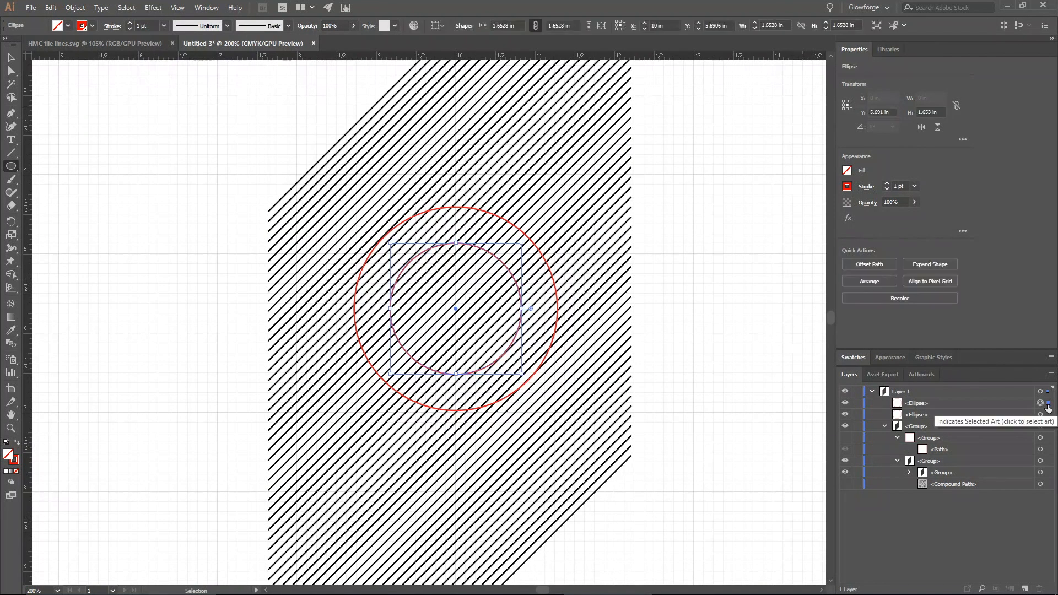
{"action": "left_click", "coordinate": [847, 171]}
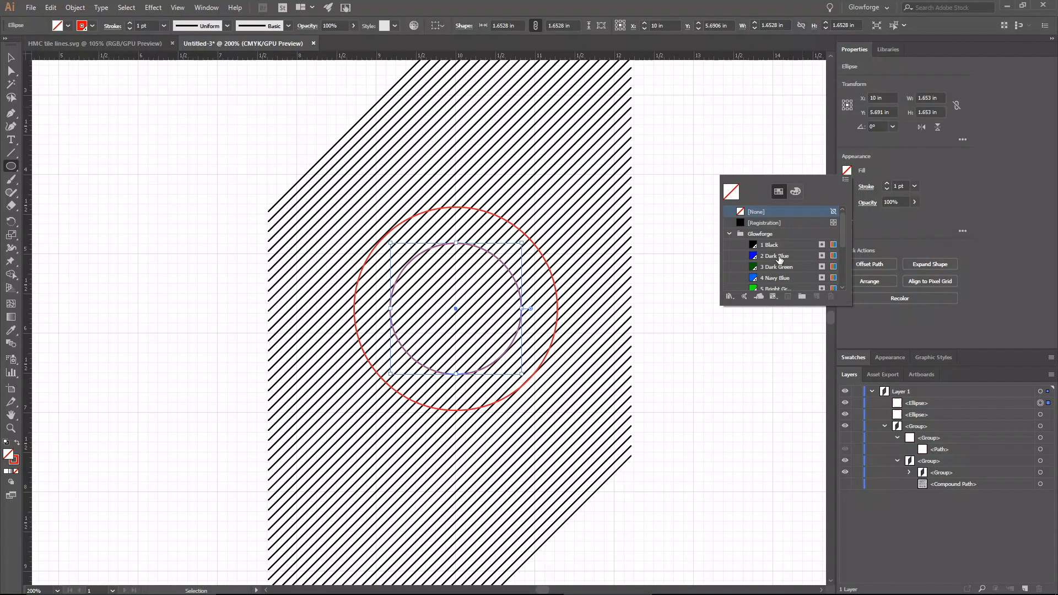
{"action": "left_click", "coordinate": [779, 258]}
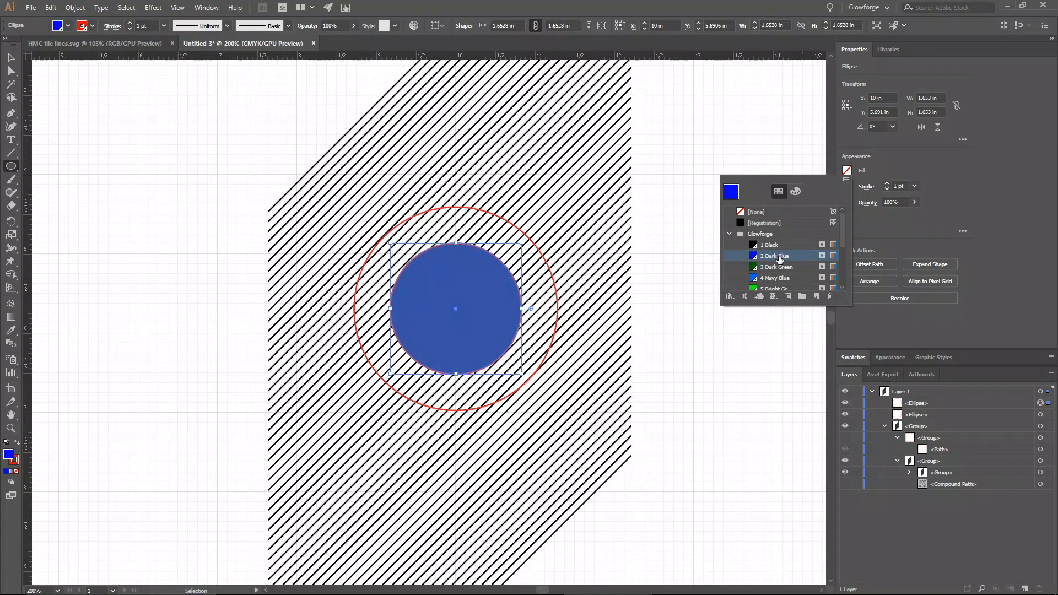
{"action": "left_click", "coordinate": [779, 215]}
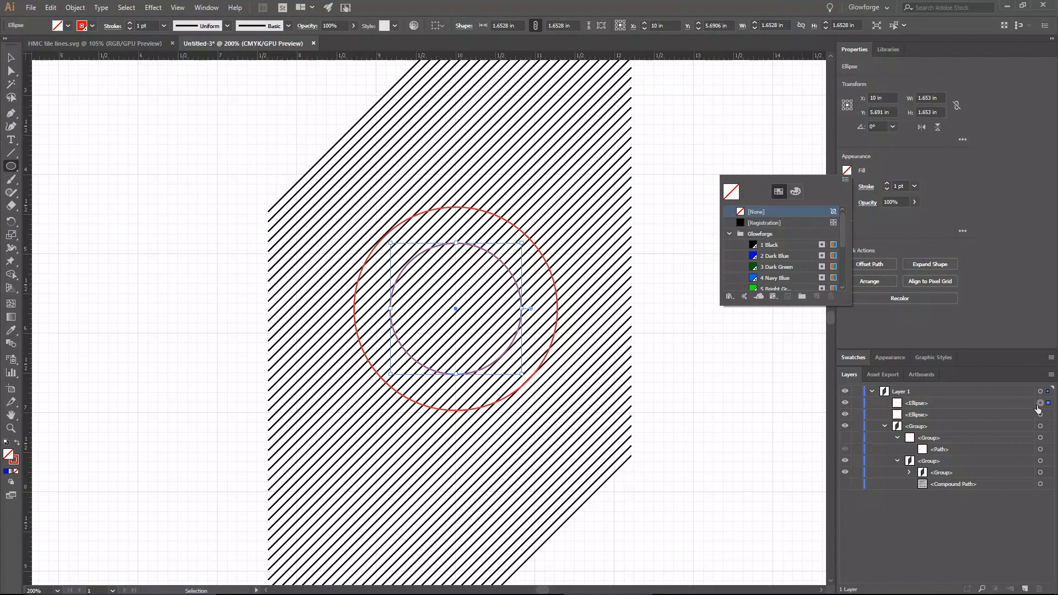
- Fill the outer circle with the 2 Dark Blue swatch and keep its artwork selected
{"action": "left_click", "coordinate": [1048, 415]}
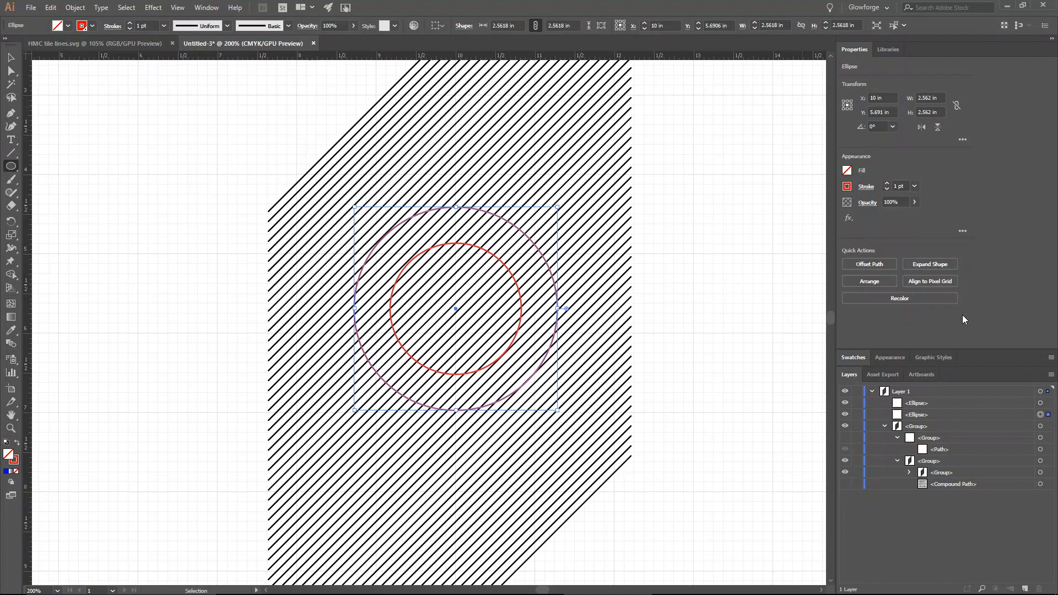
{"action": "left_click", "coordinate": [847, 170]}
{"action": "left_click", "coordinate": [766, 257]}
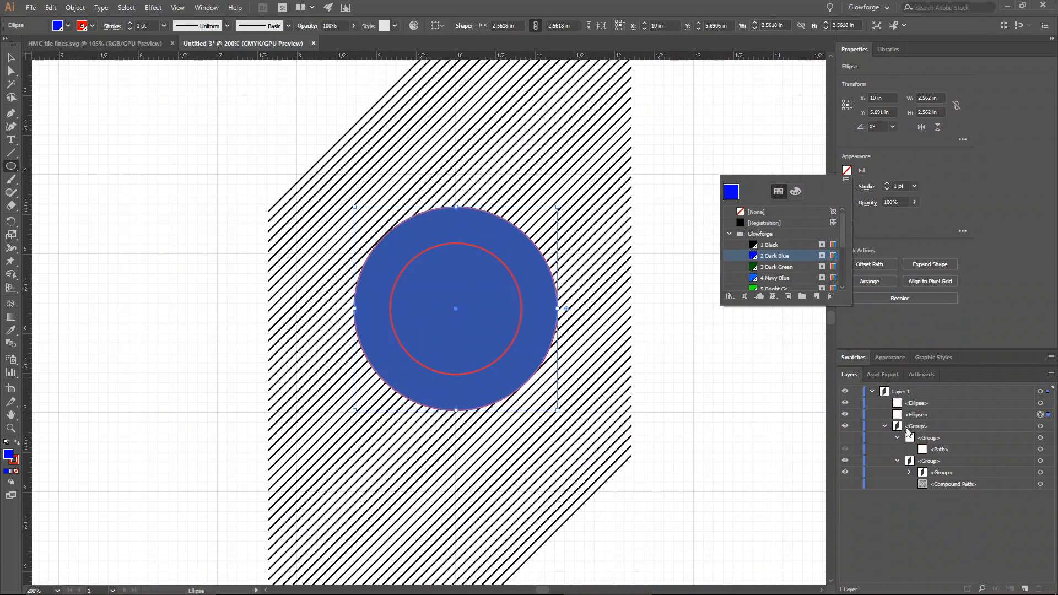
{"action": "left_click", "coordinate": [1048, 414]}
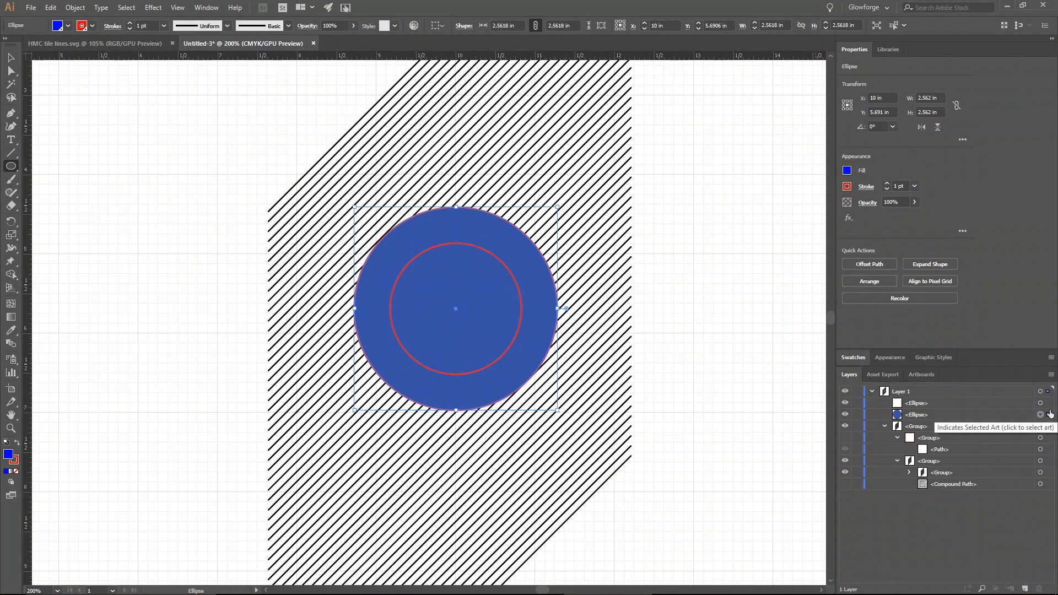
- Subtract the inner circle from the outer one with Minus Front, and briefly hide the ring before showing it again
{"action": "left_click", "coordinate": [1049, 407], "text": "shift"}
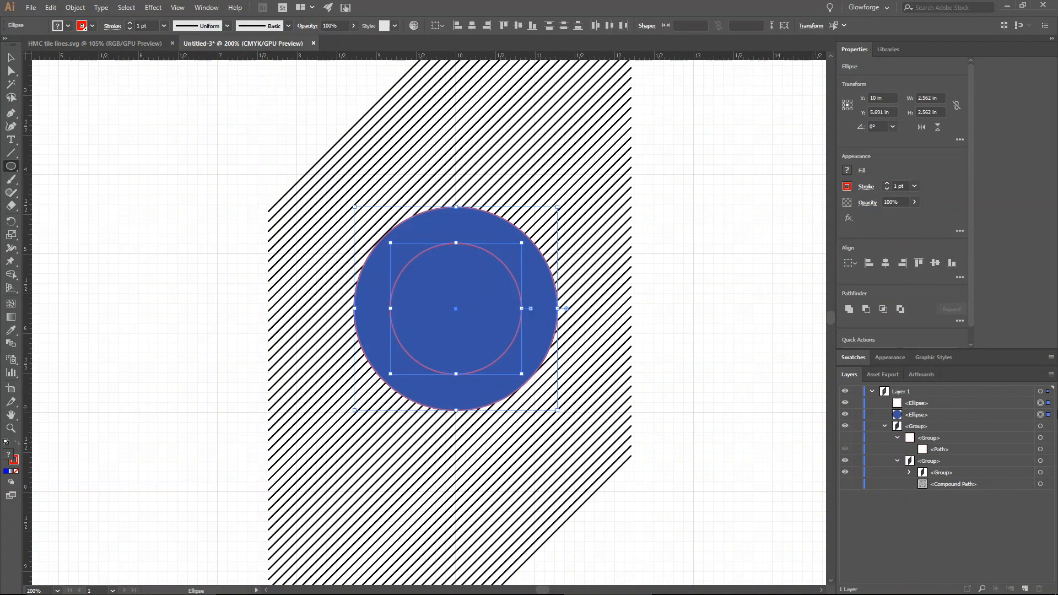
{"action": "left_click", "coordinate": [1048, 405]}
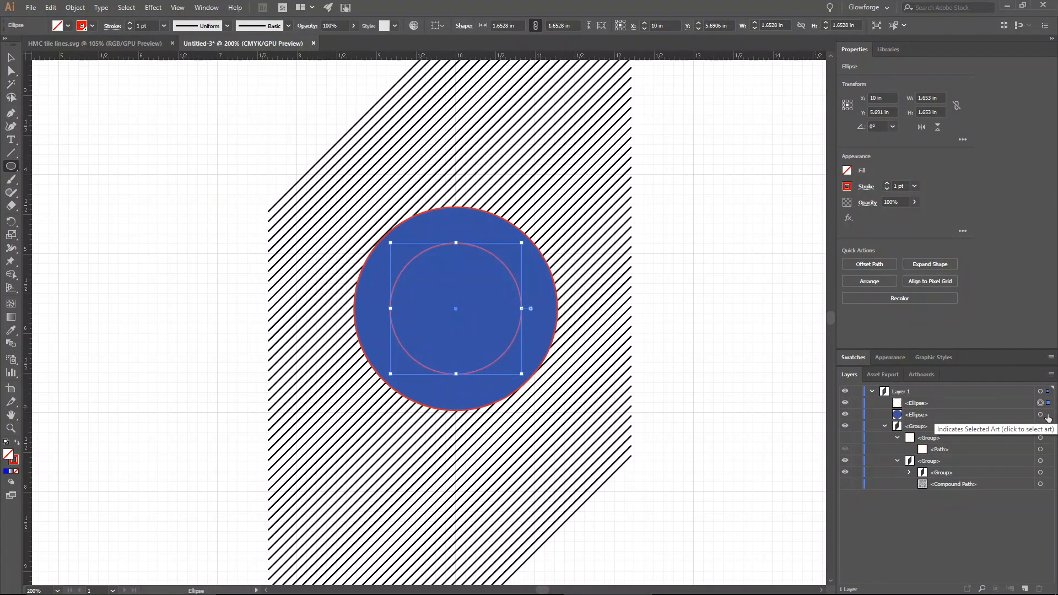
{"action": "left_click", "coordinate": [1048, 416]}
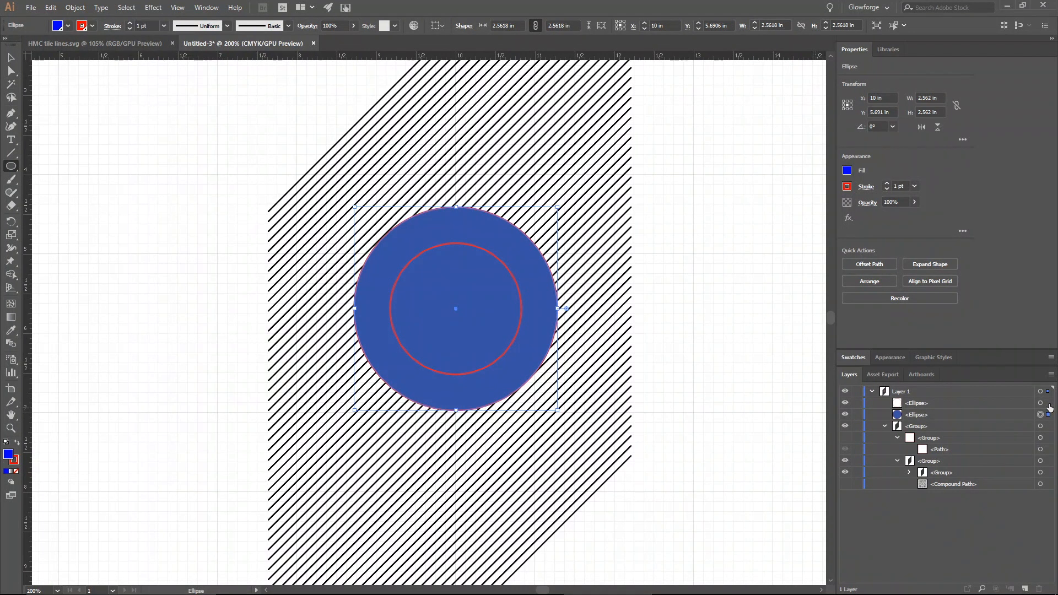
{"action": "left_click", "coordinate": [1049, 406], "text": "shift"}
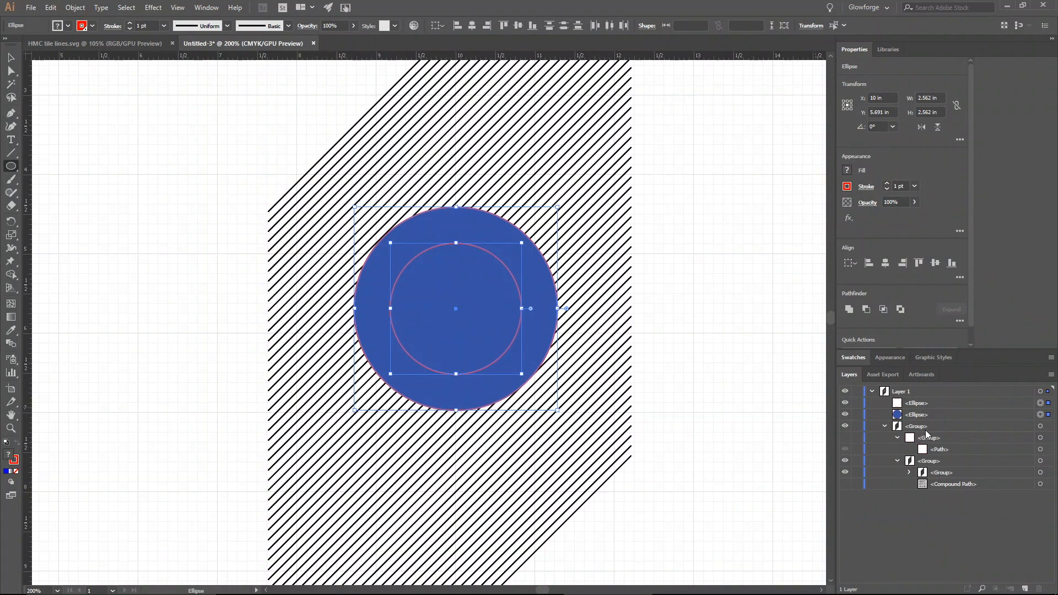
{"action": "left_click", "coordinate": [866, 309]}
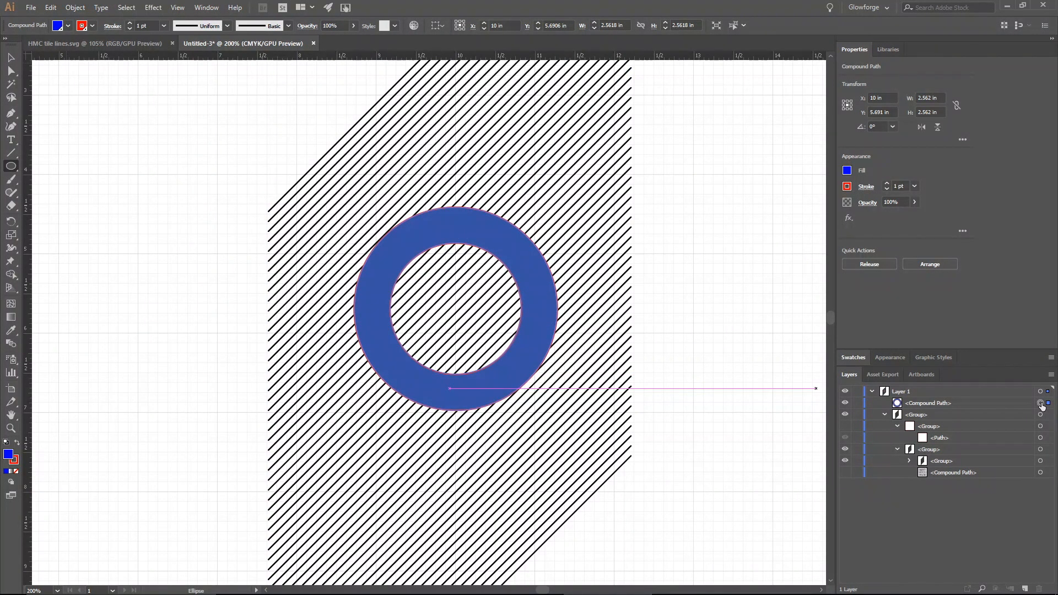
{"action": "left_click", "coordinate": [845, 403]}
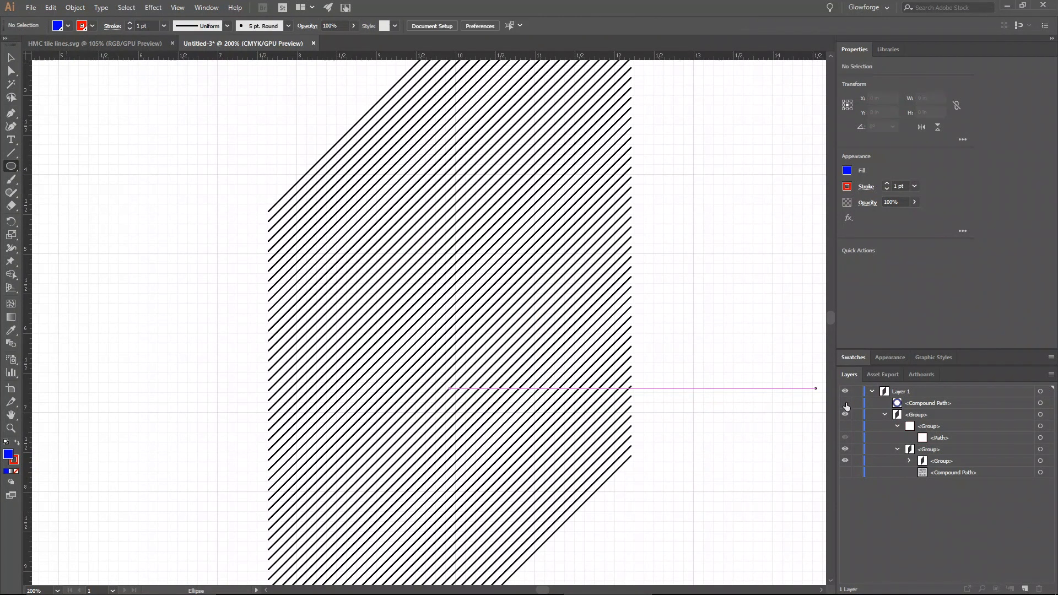
{"action": "left_click", "coordinate": [845, 403]}
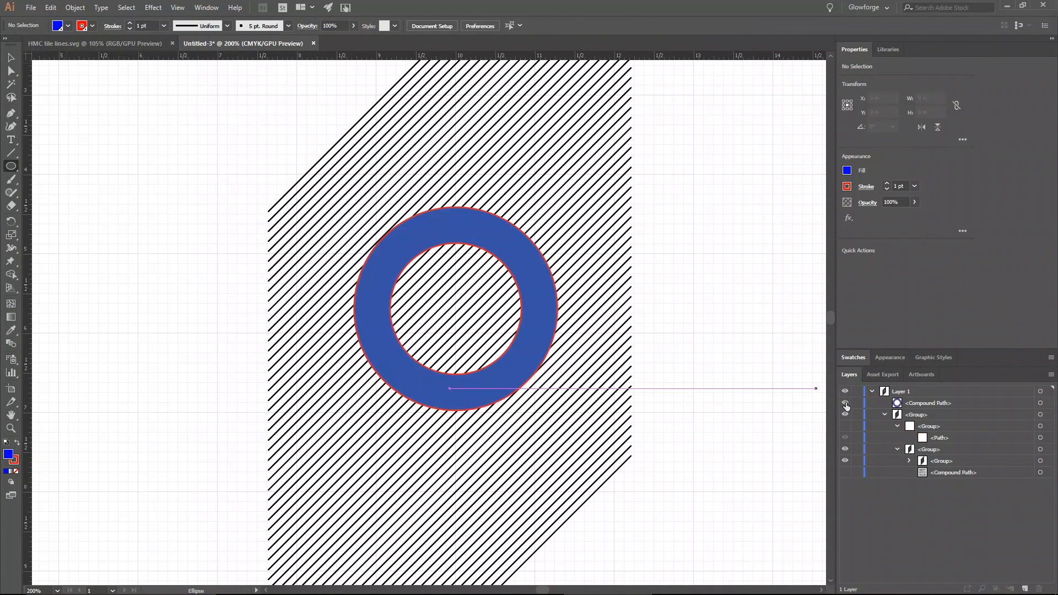
- Set the fill of the ring-shaped compound path to None
{"action": "left_click", "coordinate": [1039, 403]}
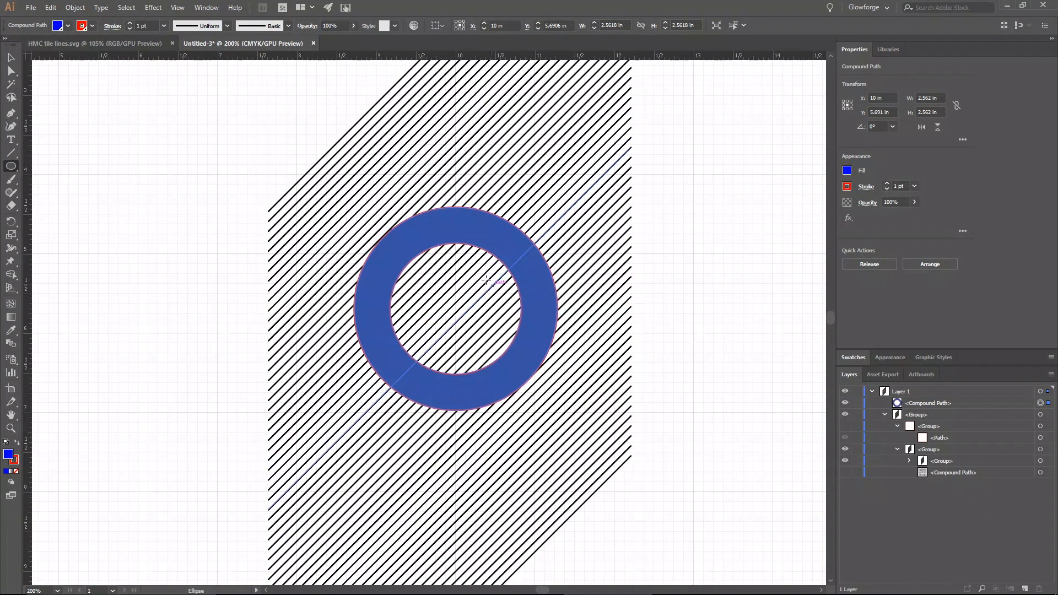
{"action": "left_click", "coordinate": [848, 172]}
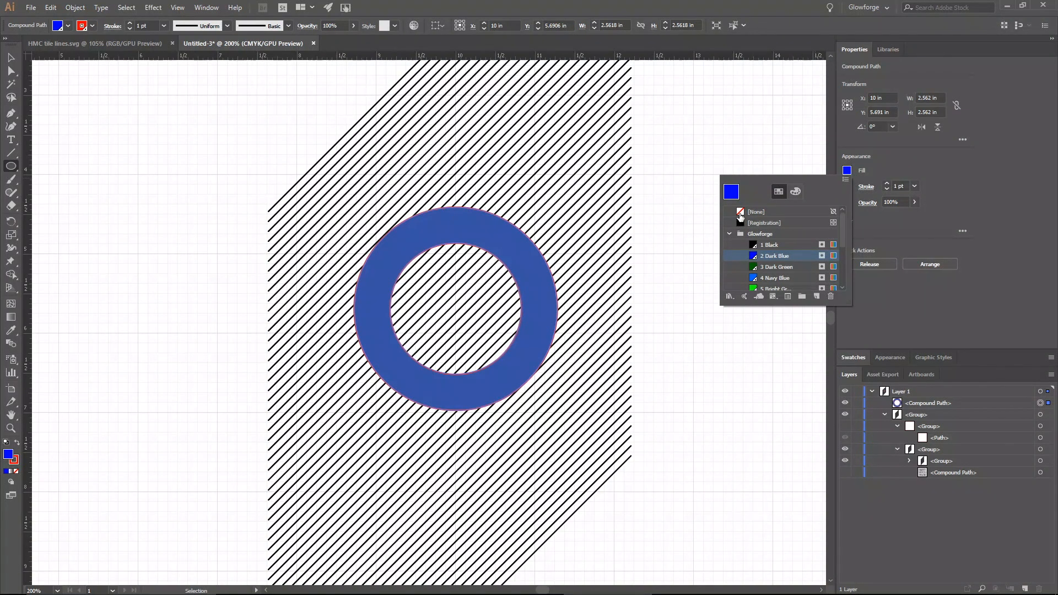
{"action": "left_click", "coordinate": [741, 212]}
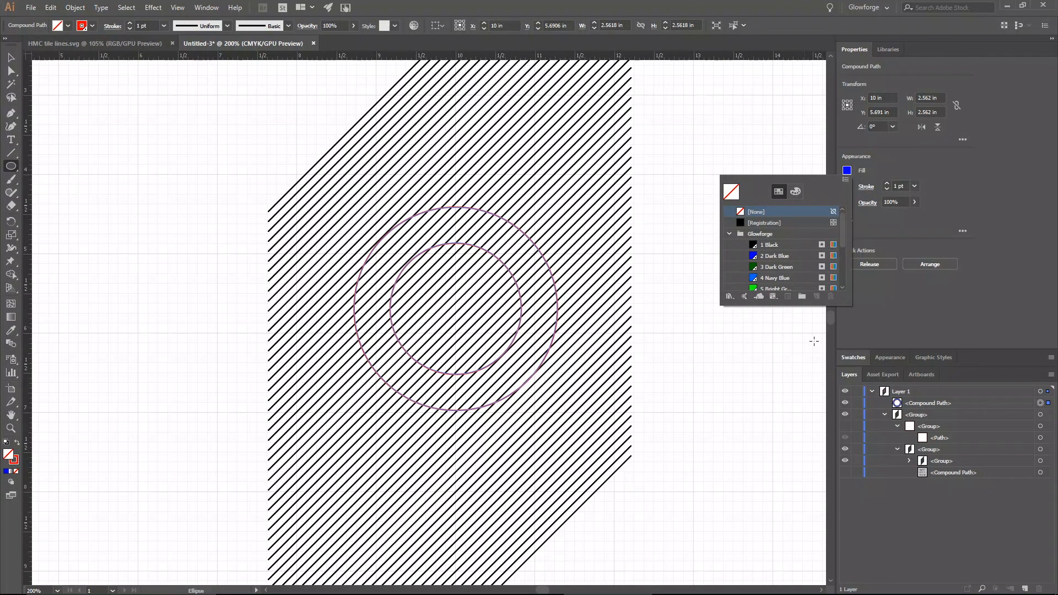
{"action": "left_click", "coordinate": [848, 168]}
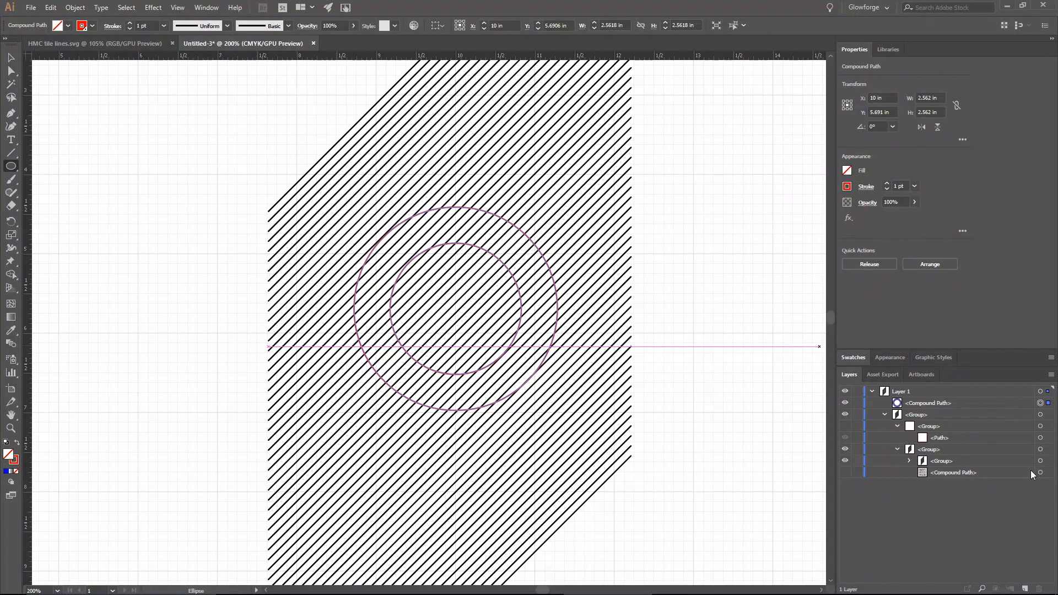
- Apply the Divide pathfinder to the diagonal line group together with the ring compound path, and deselect the result
{"action": "left_click", "coordinate": [1047, 461]}
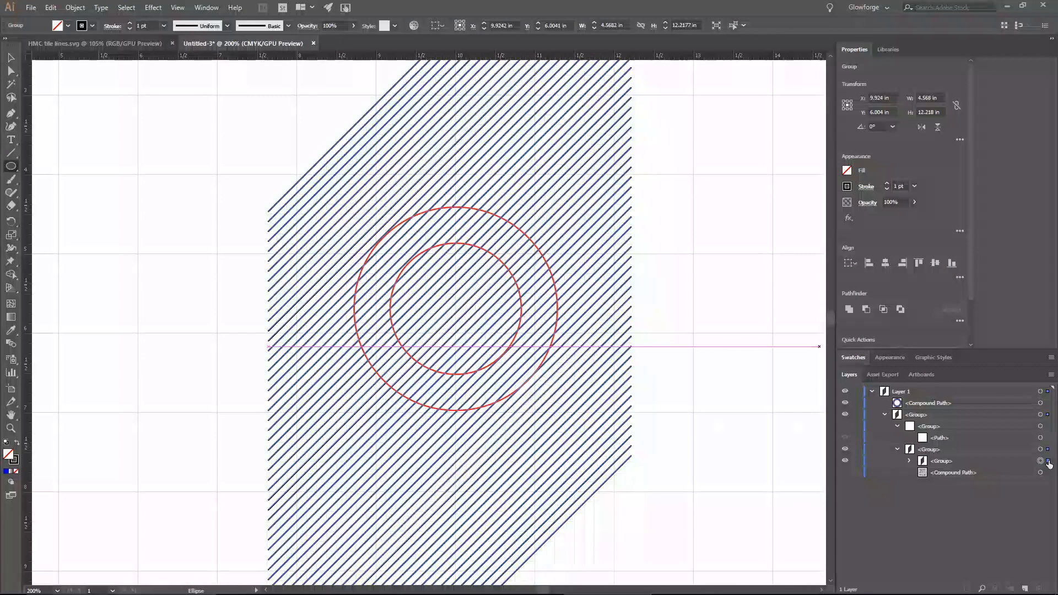
{"action": "left_click", "coordinate": [1048, 403], "text": "shift"}
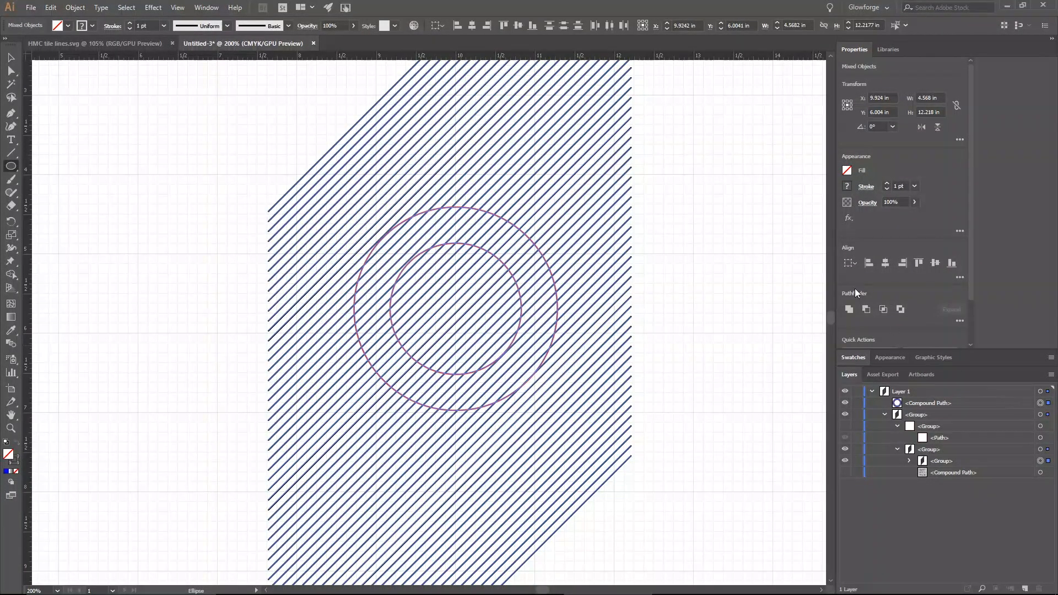
{"action": "left_click", "coordinate": [957, 320]}
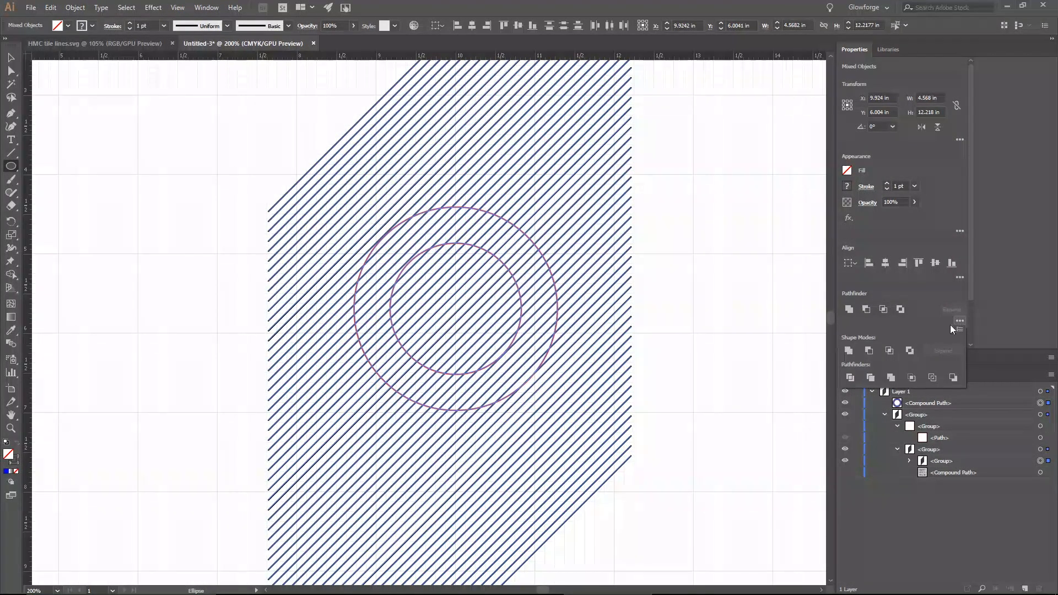
{"action": "left_click", "coordinate": [851, 379]}
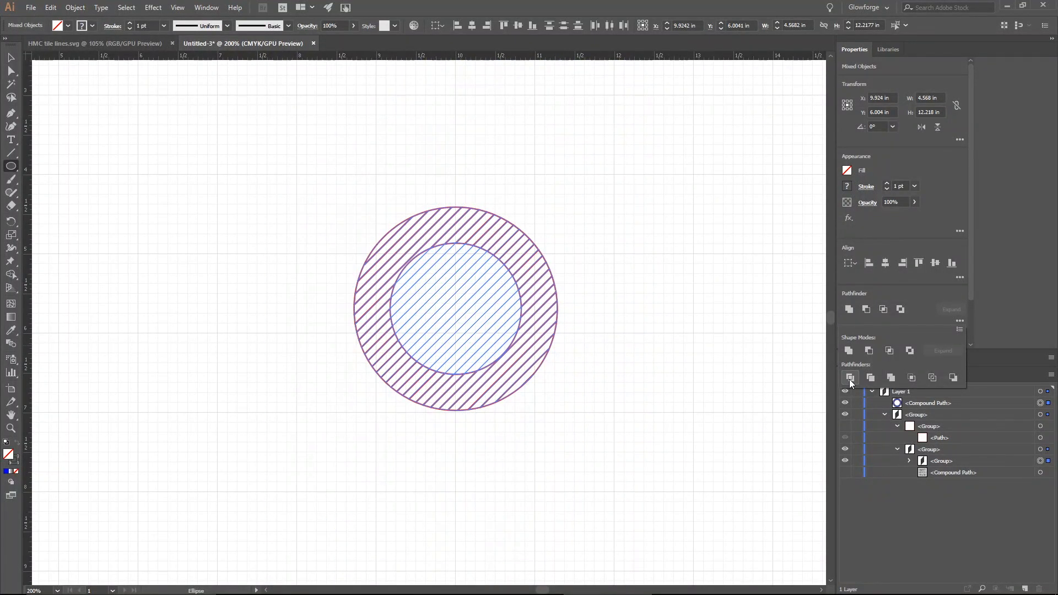
{"action": "left_click", "coordinate": [850, 379]}
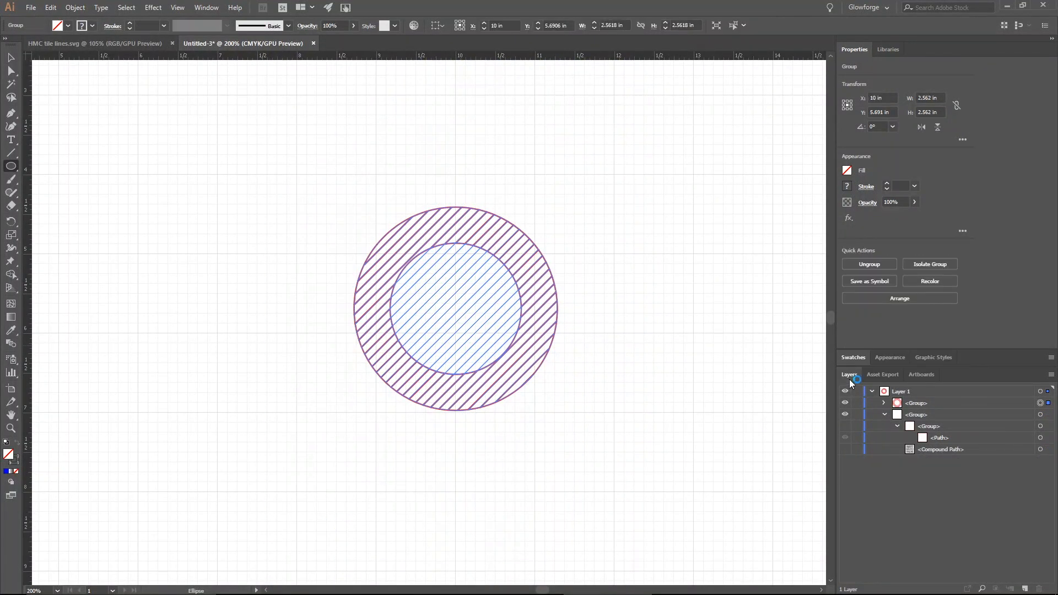
{"action": "key", "text": "ctrl+shift+a"}
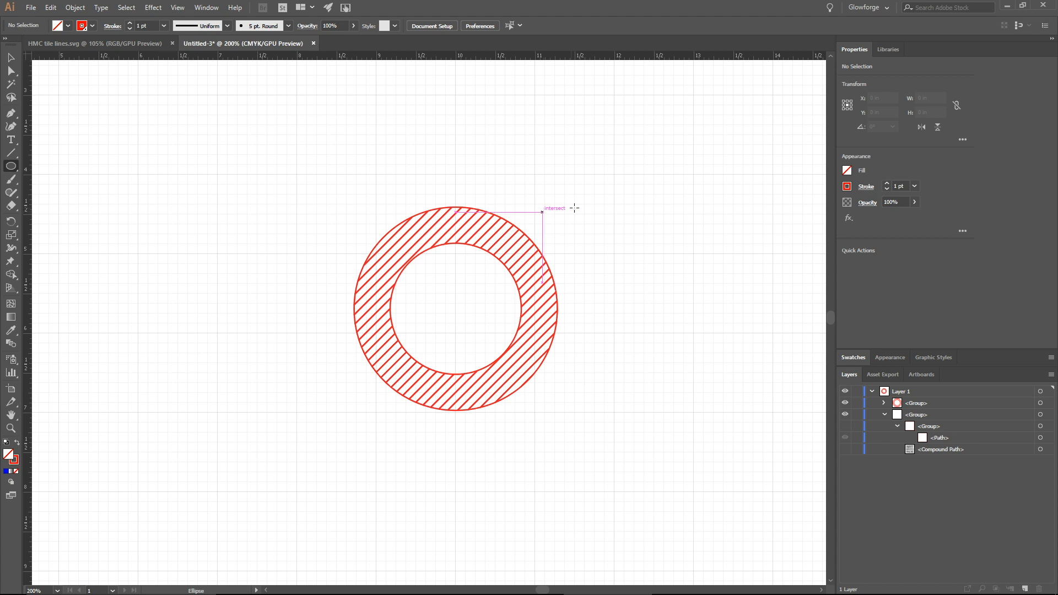
- Briefly show the lettering compound path, and undo the Divide, the ring and the drawing of both circles
{"action": "left_click", "coordinate": [845, 449]}
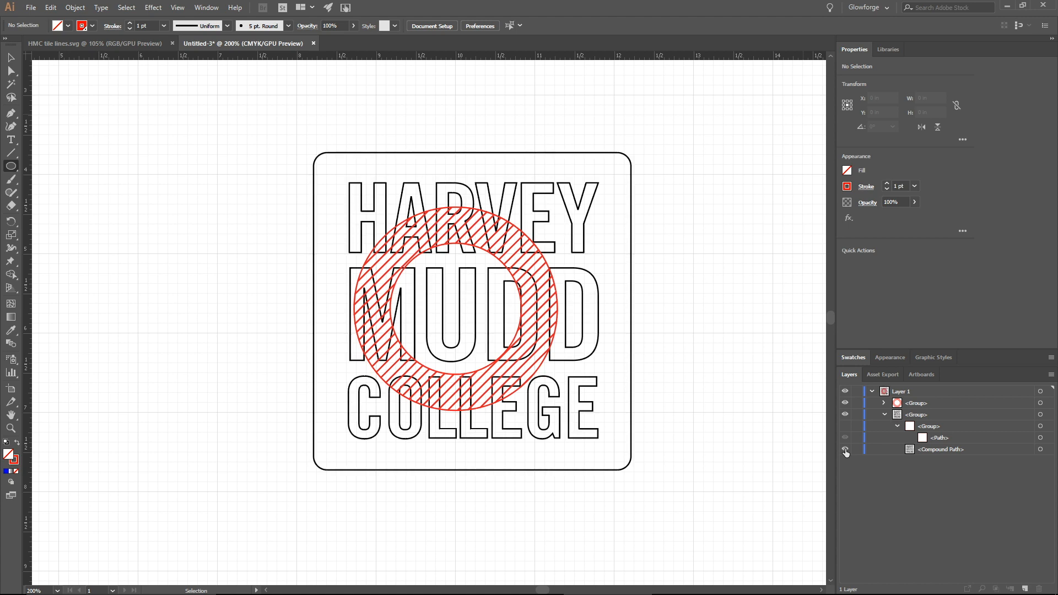
{"action": "left_click", "coordinate": [845, 449]}
{"action": "key", "text": "ctrl+z"}
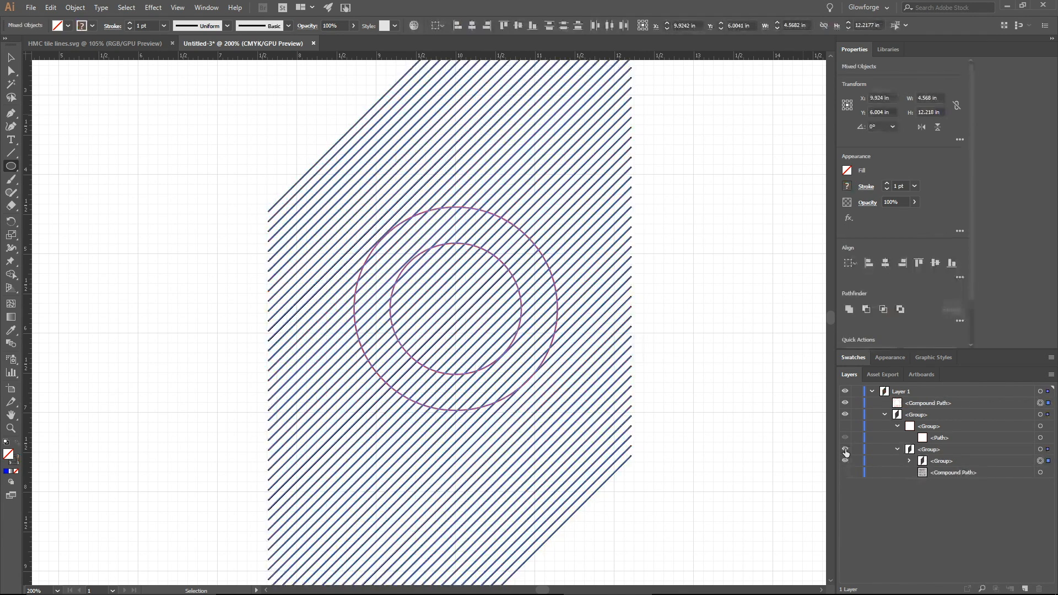
{"action": "key", "text": "ctrl+z"}
{"action": "key", "text": "ctrl+z"}
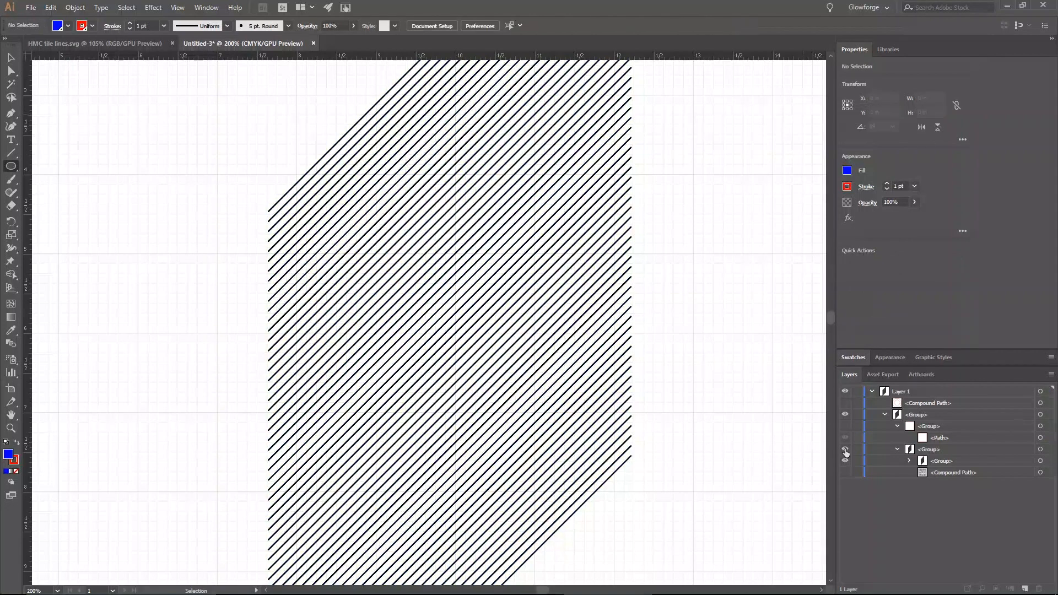
{"action": "key", "text": "ctrl+z"}
{"action": "key", "text": "ctrl+z"}
{"action": "key", "text": "ctrl+z"}
{"action": "key", "text": "ctrl+z"}
{"action": "key", "text": "ctrl+z"}
{"action": "key", "text": "ctrl+z"}
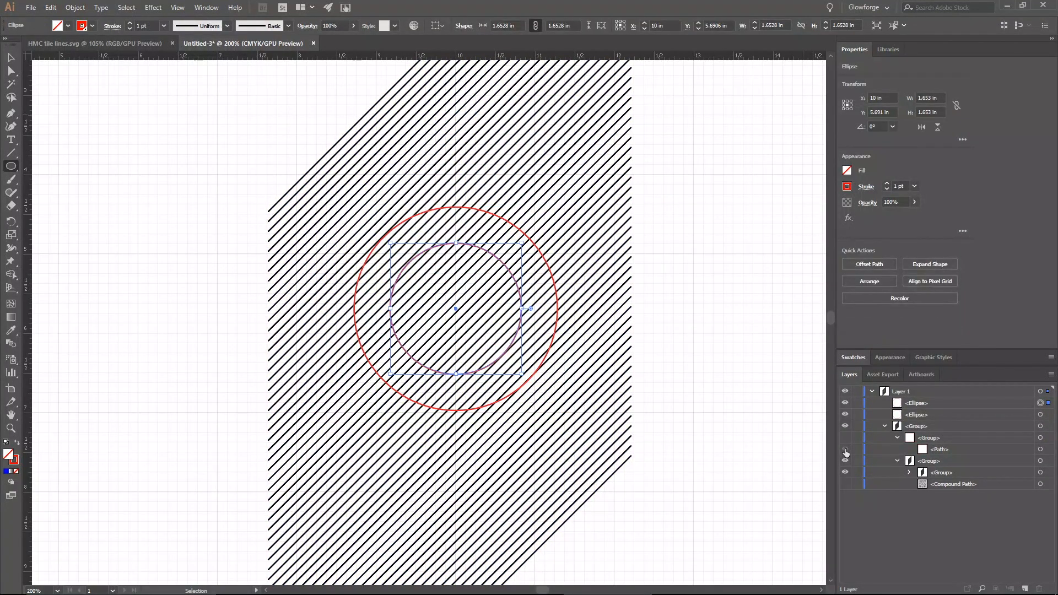
{"action": "key", "text": "ctrl+z"}
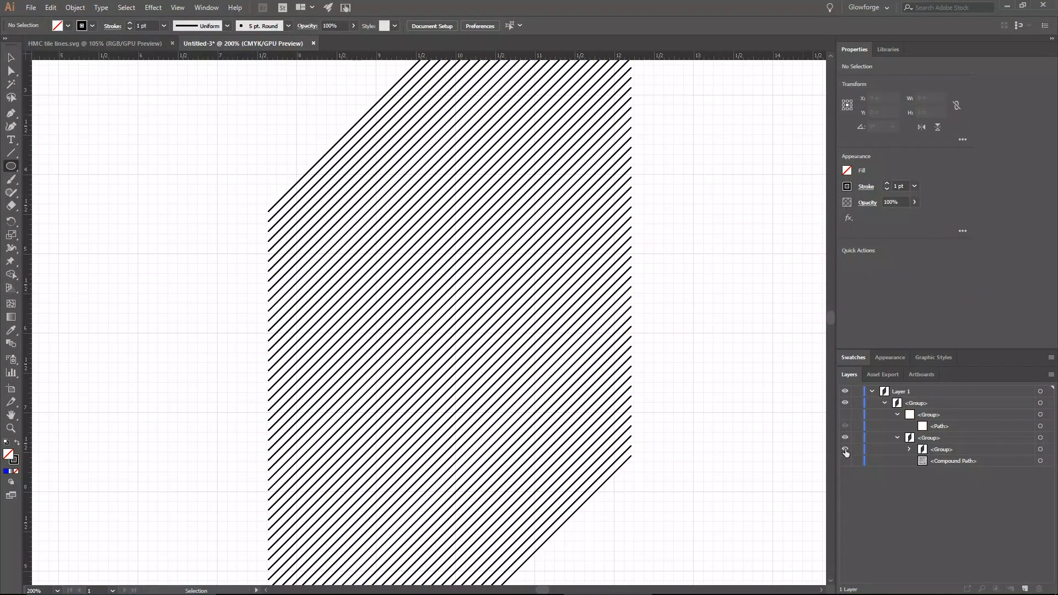
- Show the Harvey Mudd College lettering compound path and hide the diagonal line group
{"action": "left_click", "coordinate": [844, 461]}
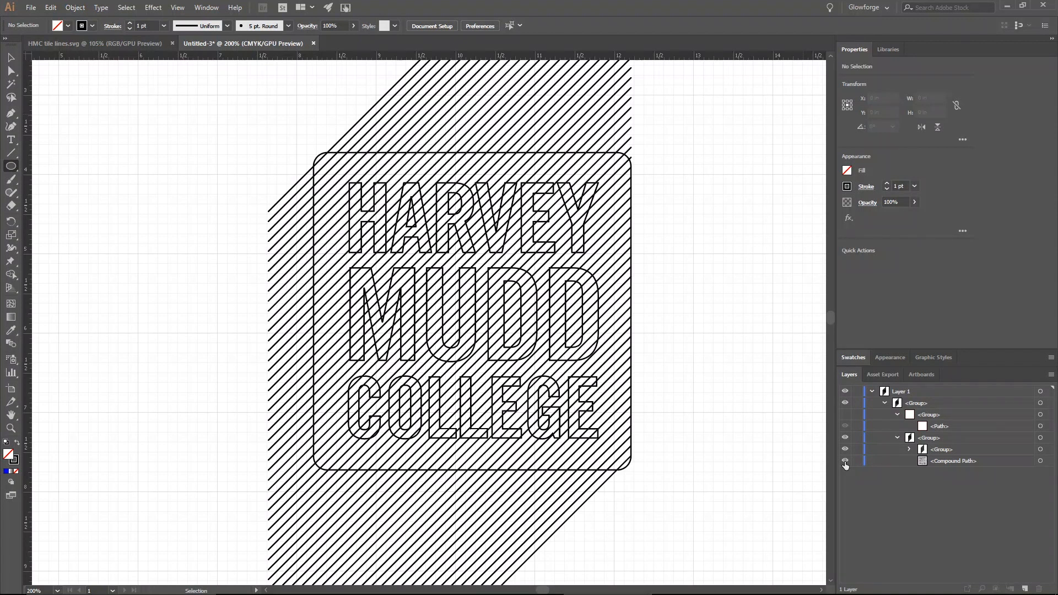
{"action": "left_click", "coordinate": [844, 461]}
{"action": "left_click", "coordinate": [845, 450]}
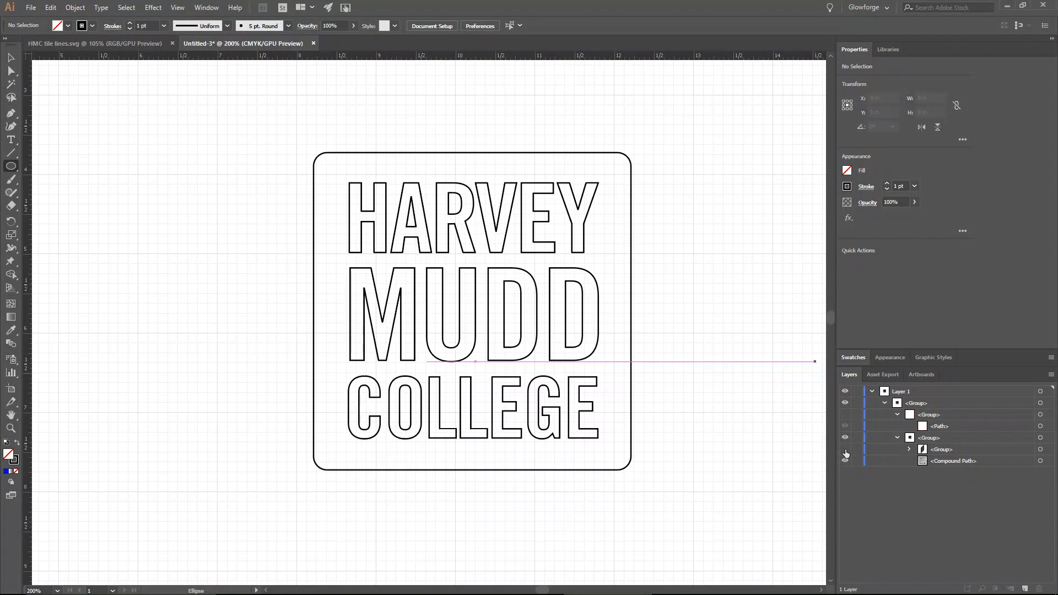
- Fill the Harvey Mudd College lettering compound path with the 2 Dark Blue swatch and inspect the lettering up close
{"action": "left_click", "coordinate": [1040, 461]}
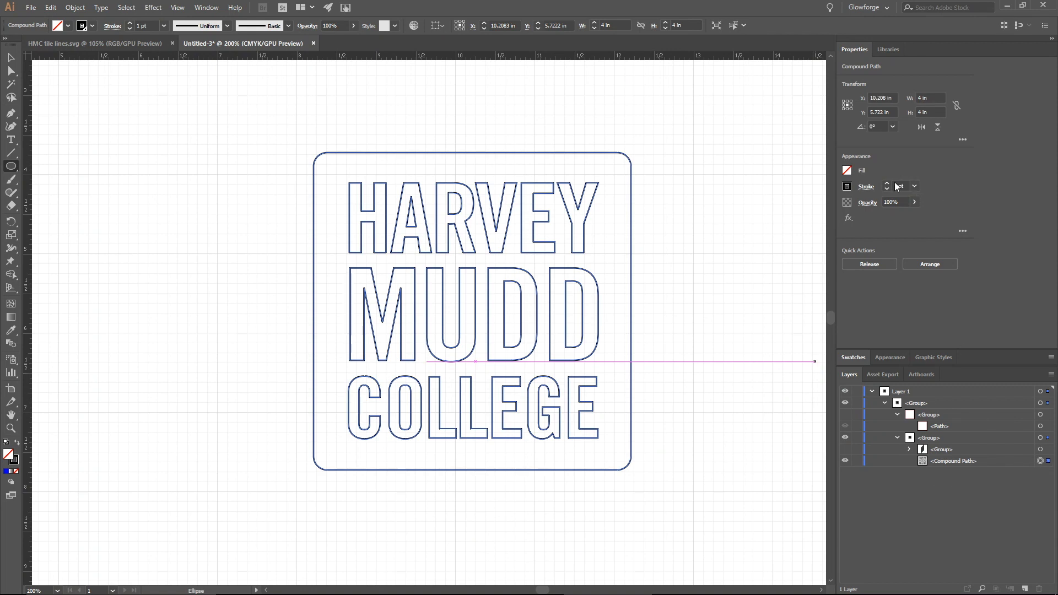
{"action": "left_click", "coordinate": [847, 170]}
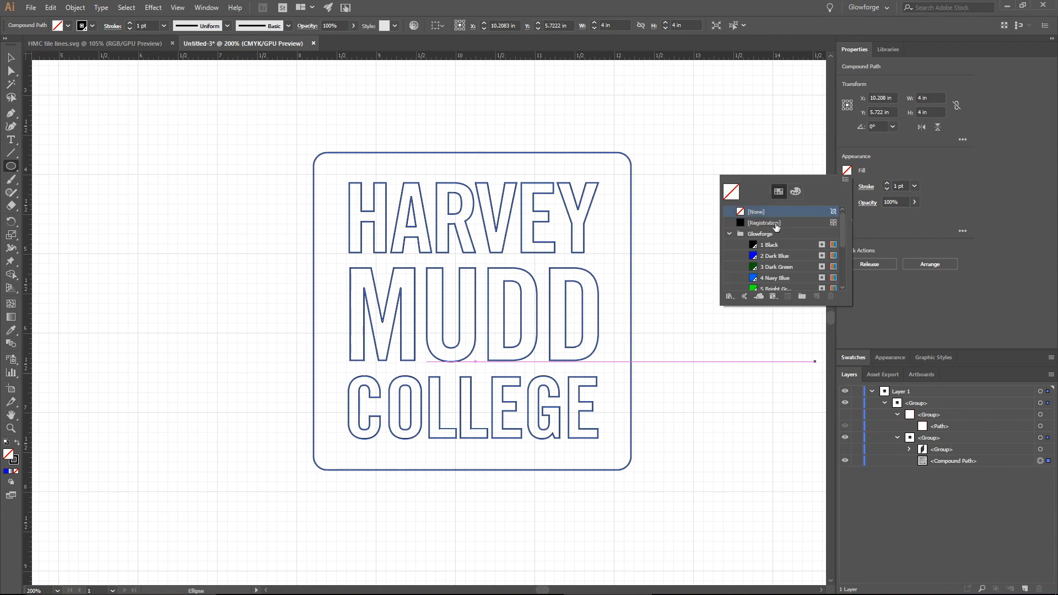
{"action": "left_click", "coordinate": [784, 258]}
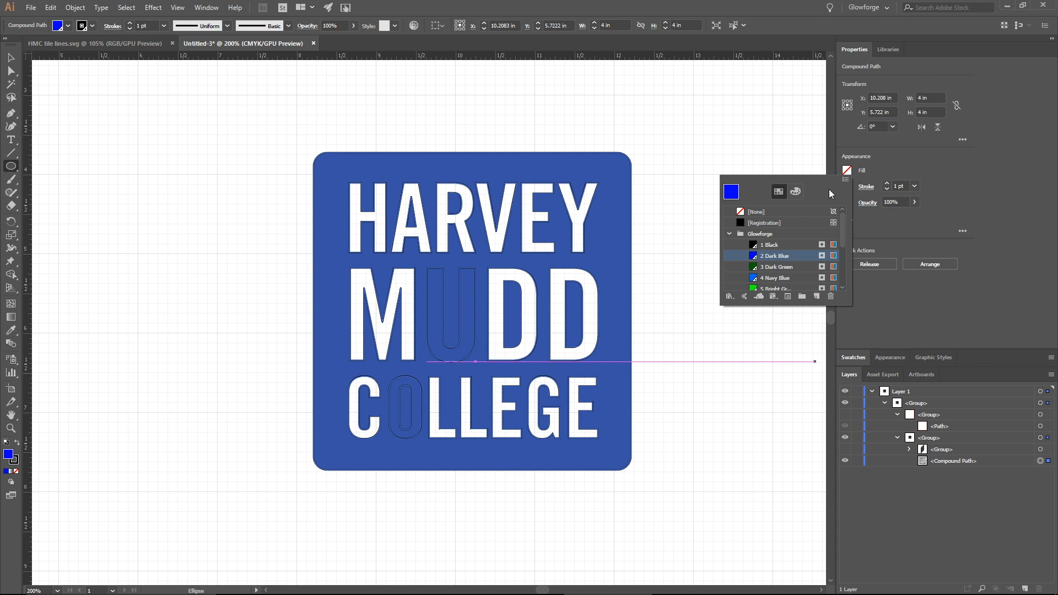
{"action": "left_click", "coordinate": [1002, 163]}
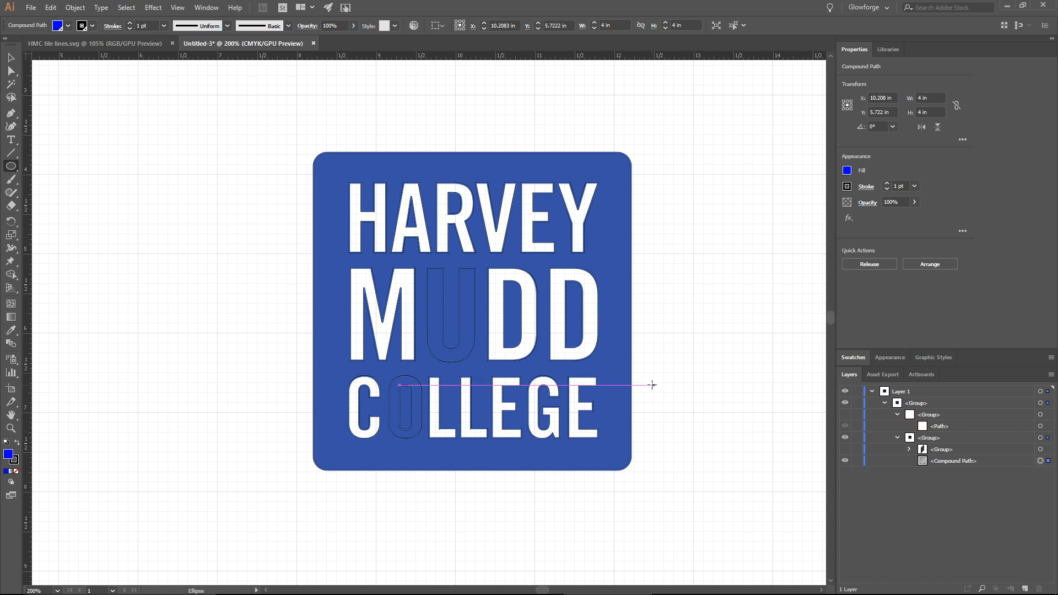
{"action": "key", "text": "ctrl+0"}
{"action": "scroll", "coordinate": [437, 351], "scroll_direction": "up", "scroll_amount": 5}
{"action": "scroll", "coordinate": [437, 350], "scroll_direction": "down", "scroll_amount": 1}
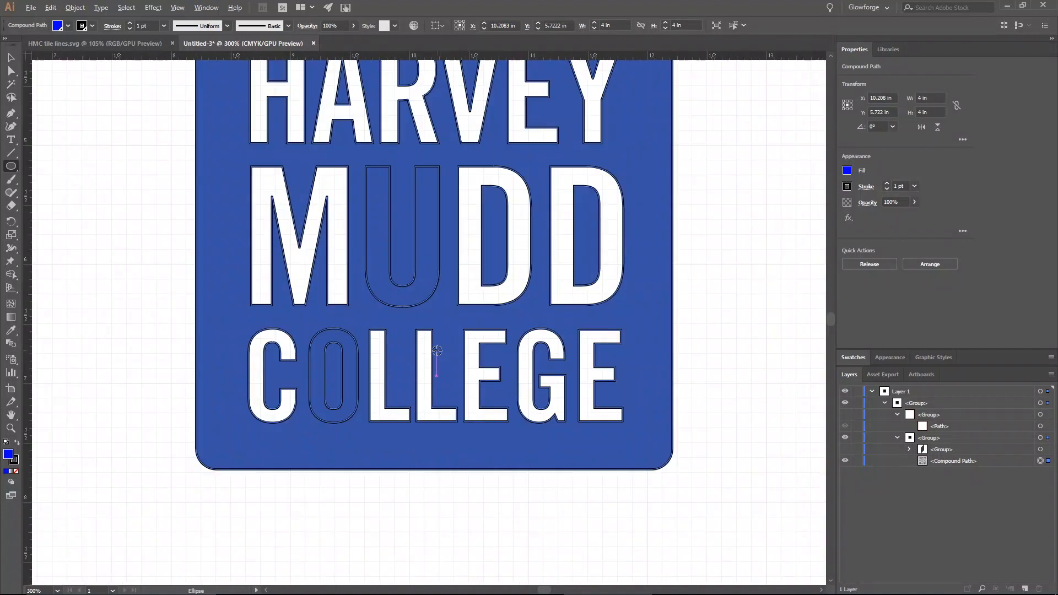
{"action": "left_click_drag", "start_coordinate": [457, 313], "coordinate": [486, 381]}
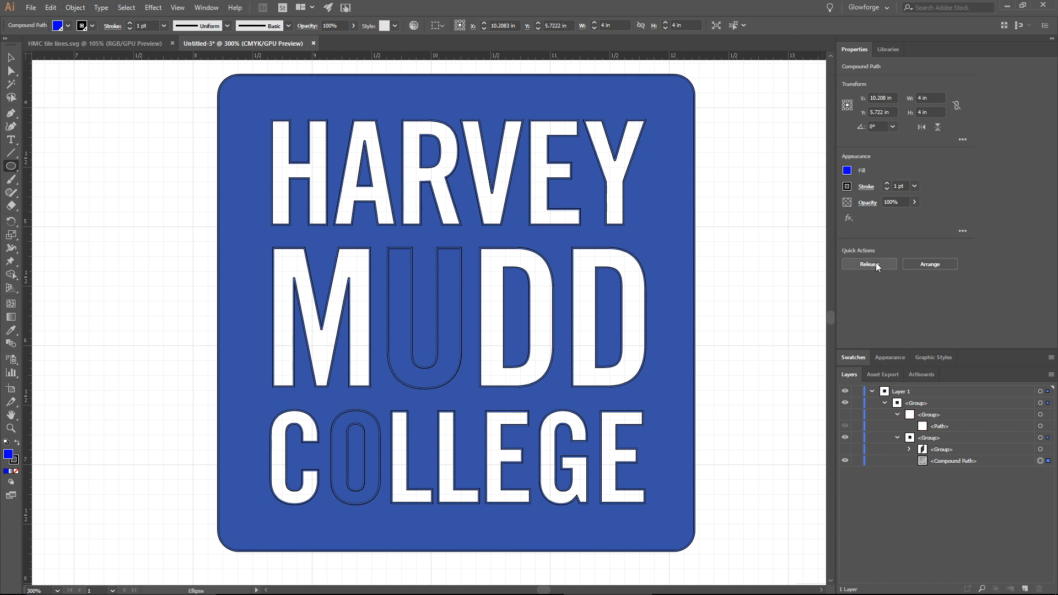
- Release the lettering compound path into separate paths and combine them with the Exclude pathfinder
{"action": "left_click", "coordinate": [77, 8]}
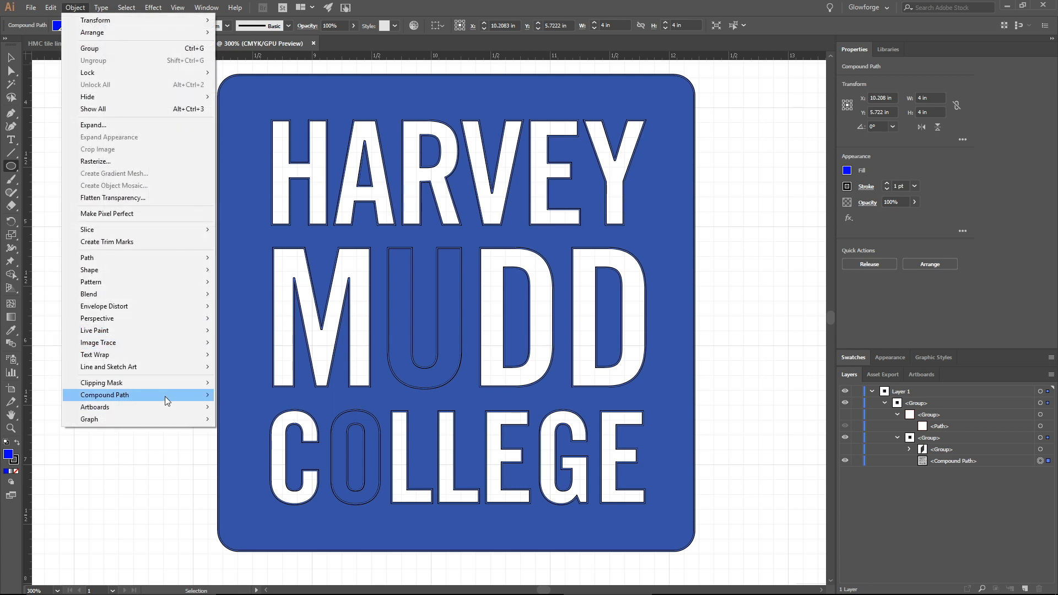
{"action": "mouse_move", "coordinate": [164, 396]}
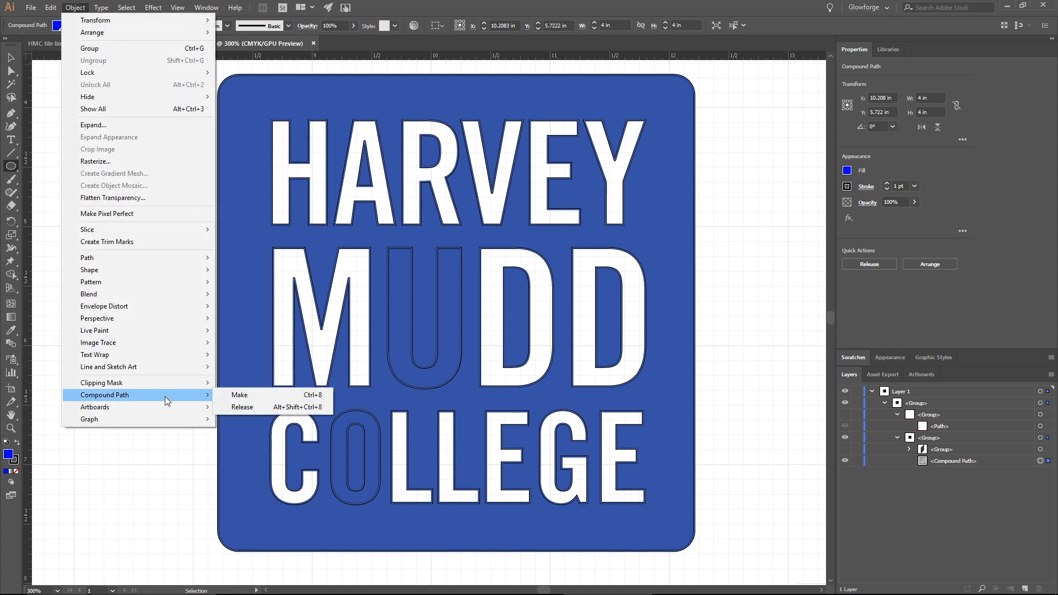
{"action": "left_click", "coordinate": [247, 409]}
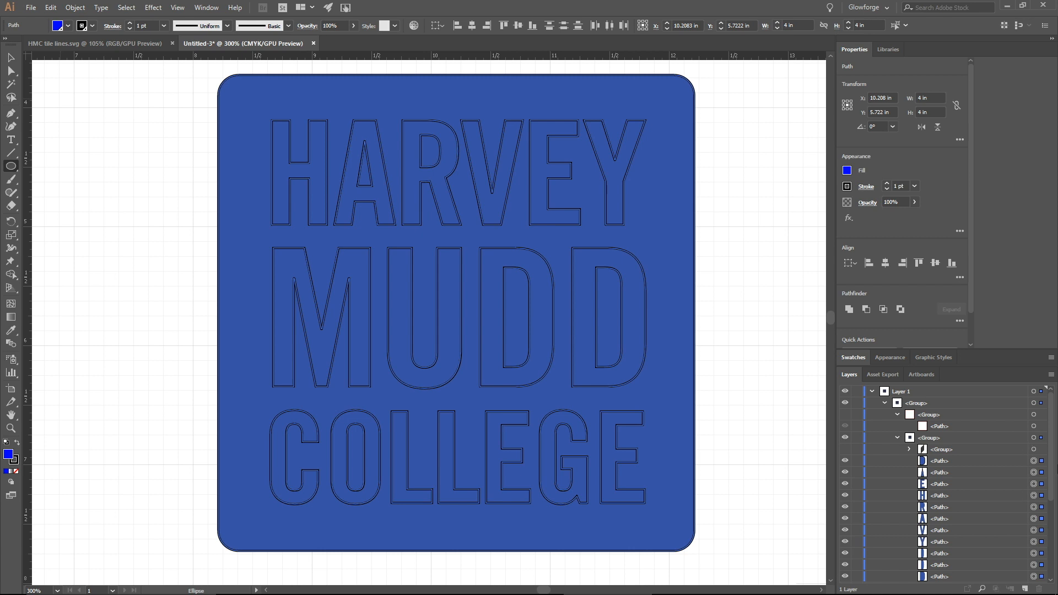
{"action": "scroll", "coordinate": [1052, 449], "scroll_direction": "down", "scroll_amount": 4}
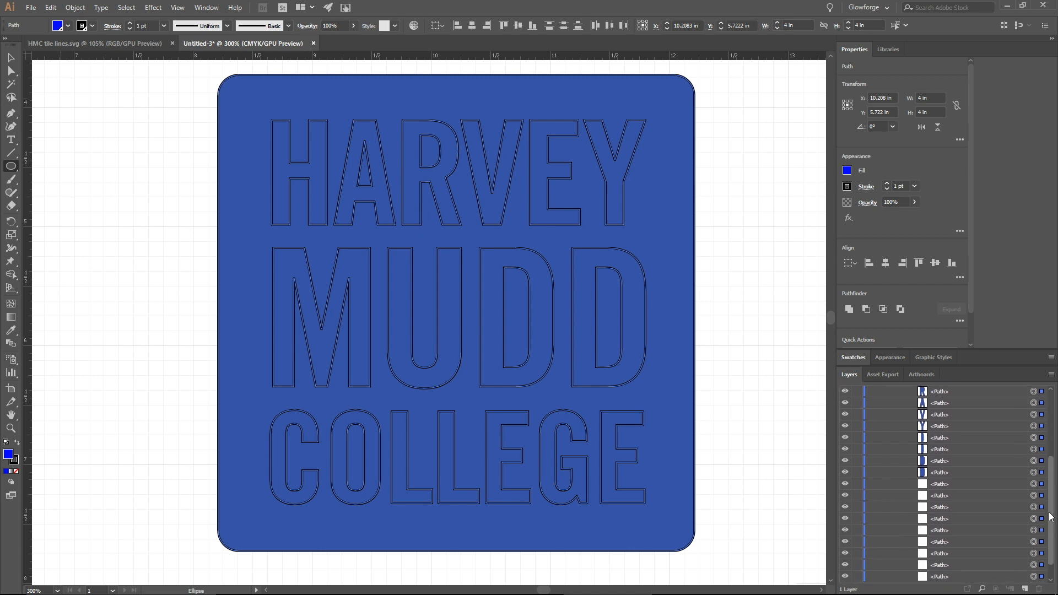
{"action": "mouse_move", "coordinate": [1053, 487]}
{"action": "left_mouse_down"}
{"action": "mouse_move", "coordinate": [1053, 456]}
{"action": "mouse_move", "coordinate": [1053, 494]}
{"action": "left_mouse_up"}
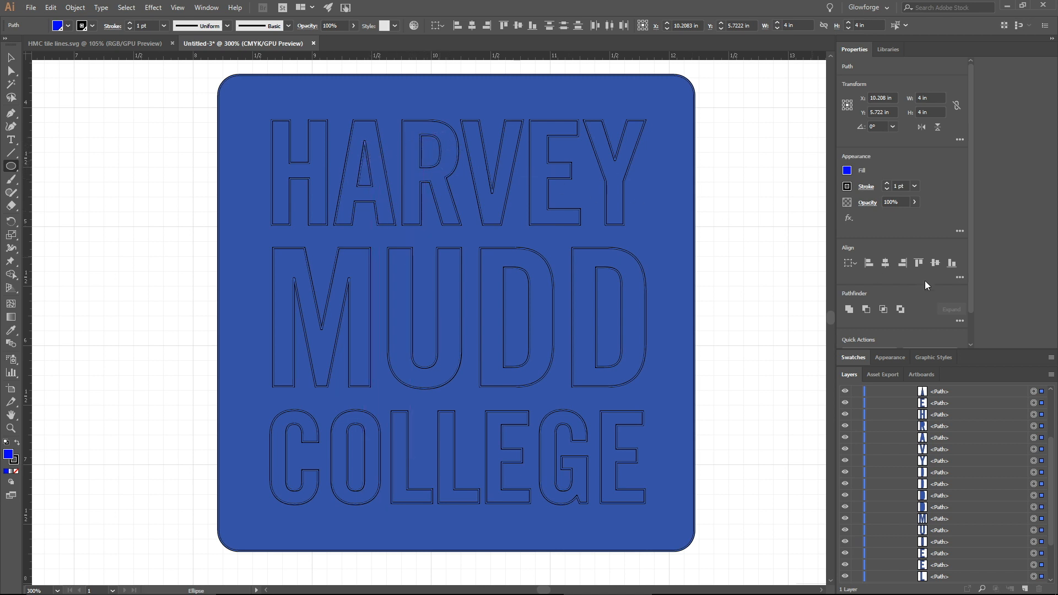
{"action": "left_click", "coordinate": [900, 309]}
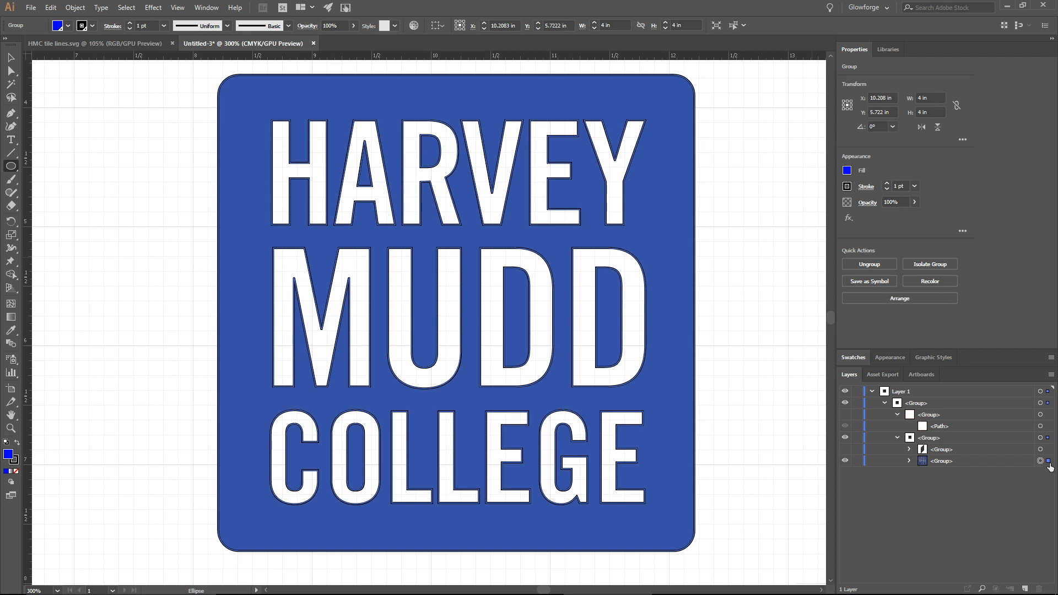
- Expand the lettering group and examine its contents by temporarily hiding the compound path inside it
{"action": "left_click", "coordinate": [909, 460]}
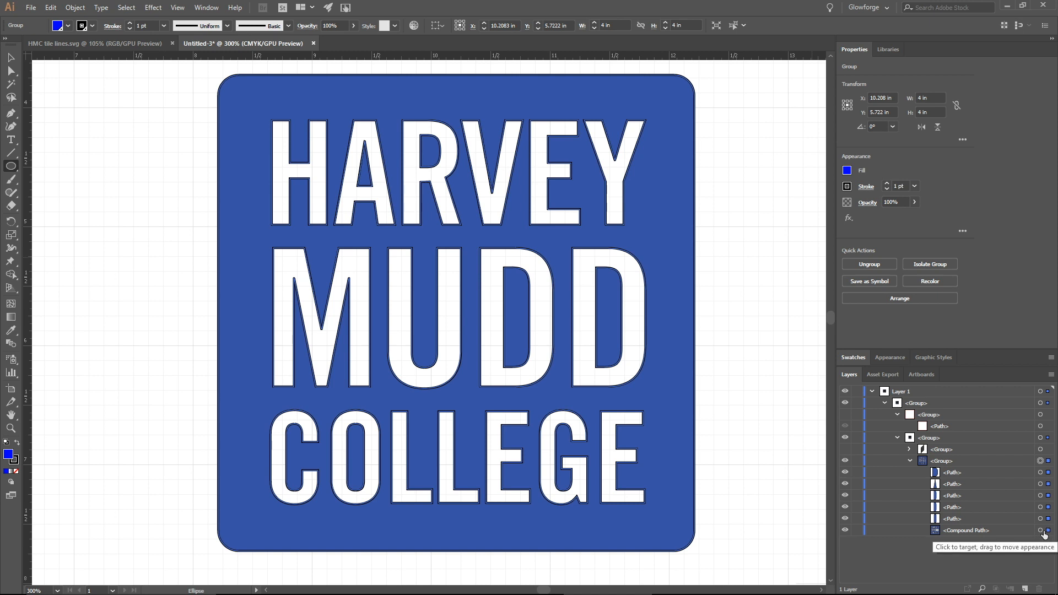
{"action": "left_click", "coordinate": [845, 530]}
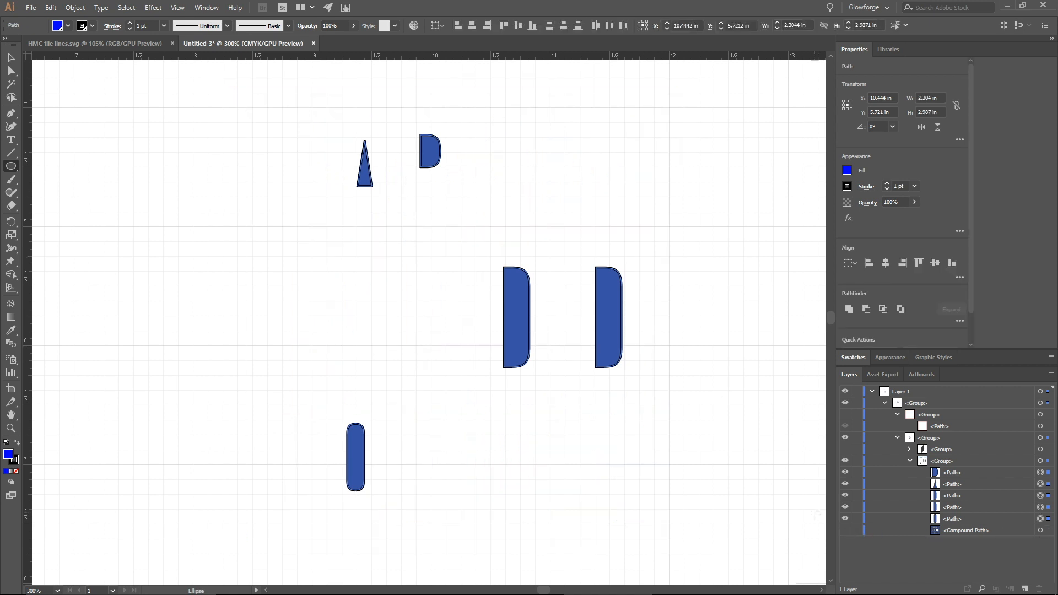
{"action": "left_click", "coordinate": [845, 530]}
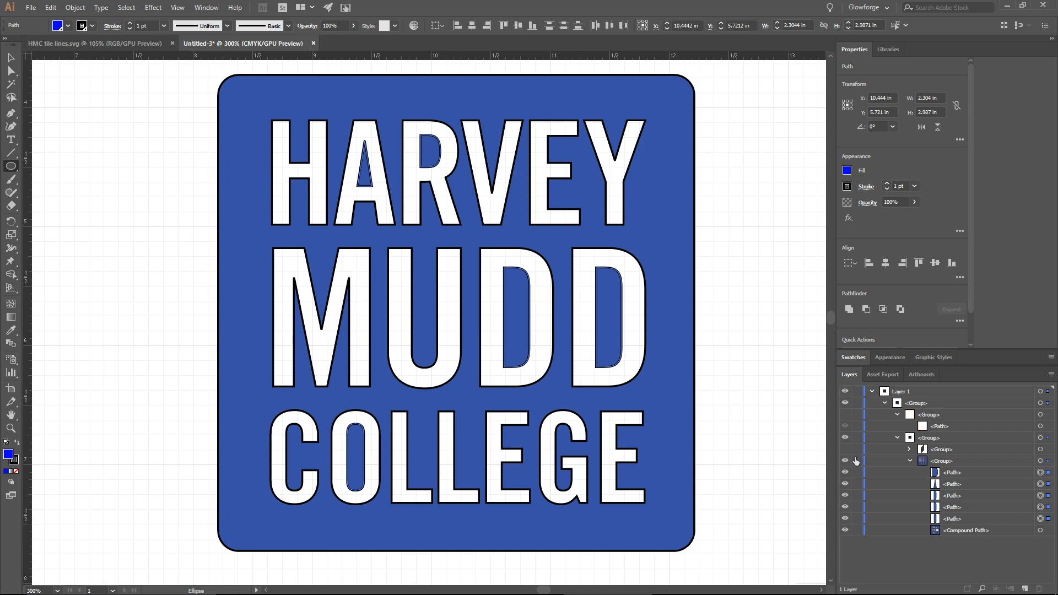
- Turn the whole lettering group into a single compound path
{"action": "left_click", "coordinate": [1048, 461]}
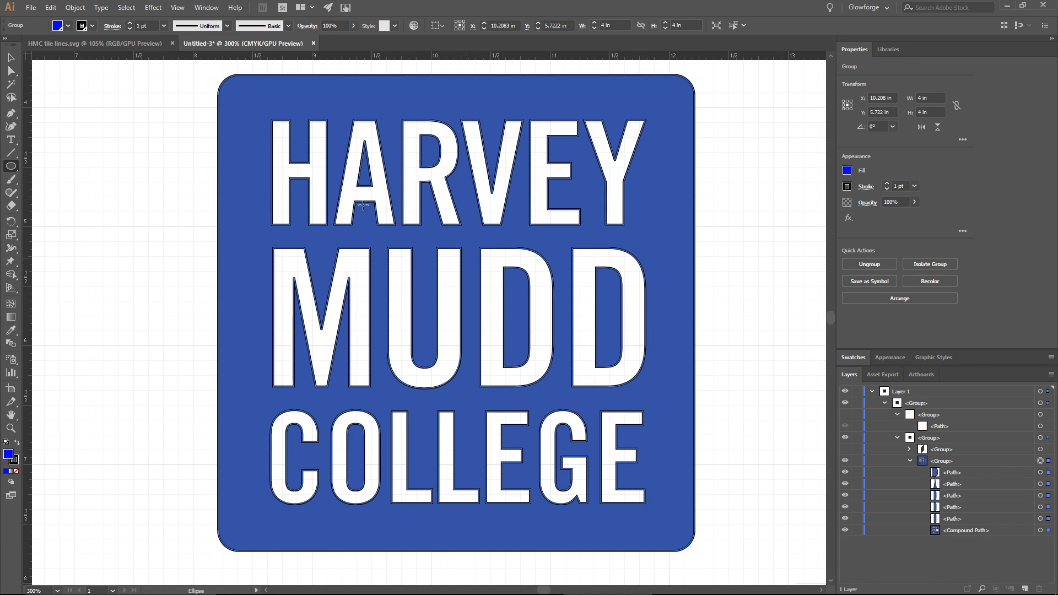
{"action": "left_click", "coordinate": [76, 8]}
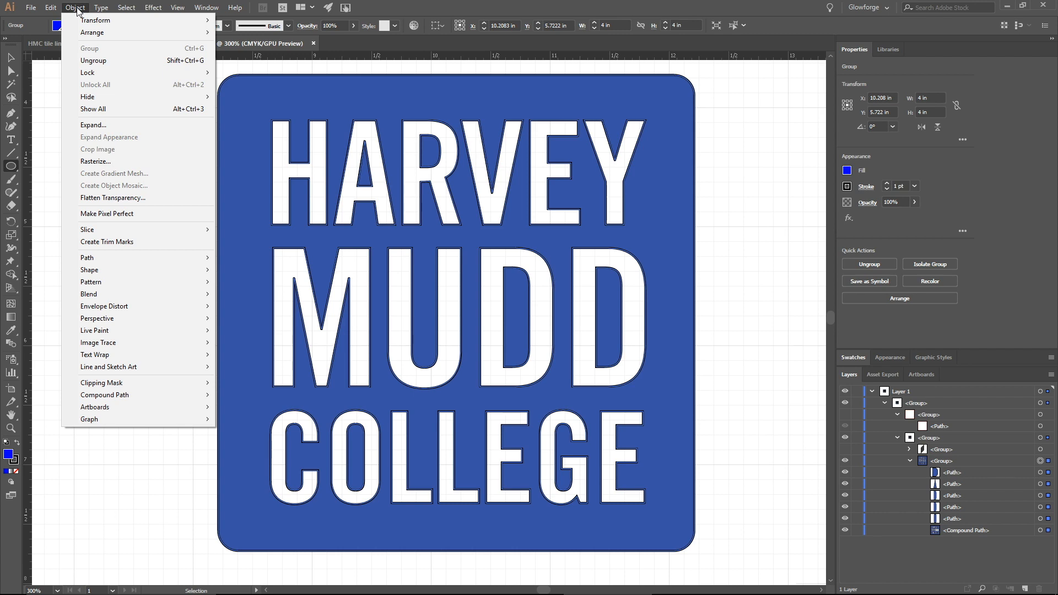
{"action": "mouse_move", "coordinate": [140, 394]}
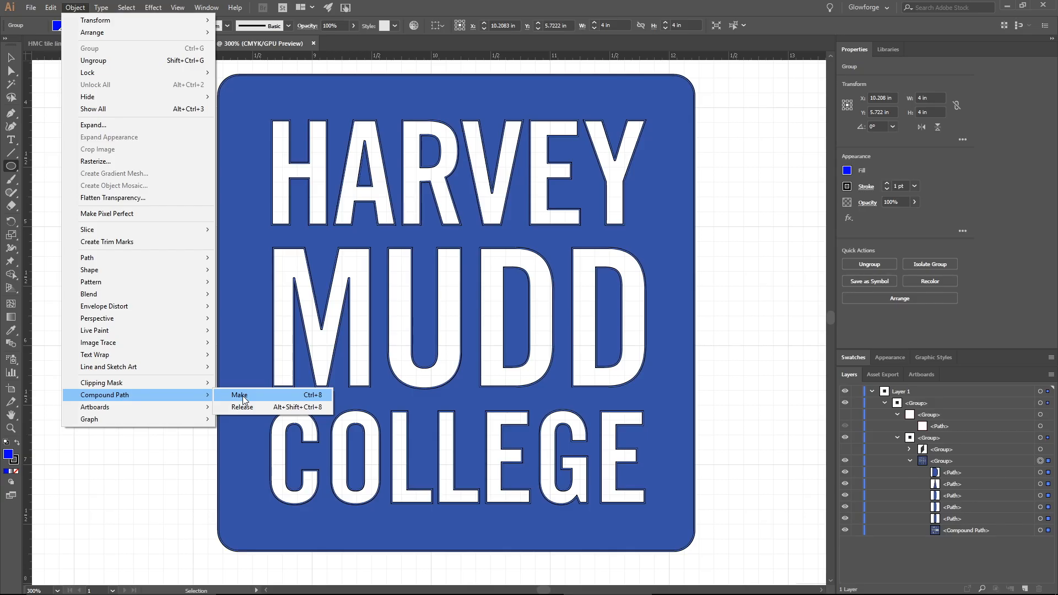
{"action": "left_click", "coordinate": [242, 395]}
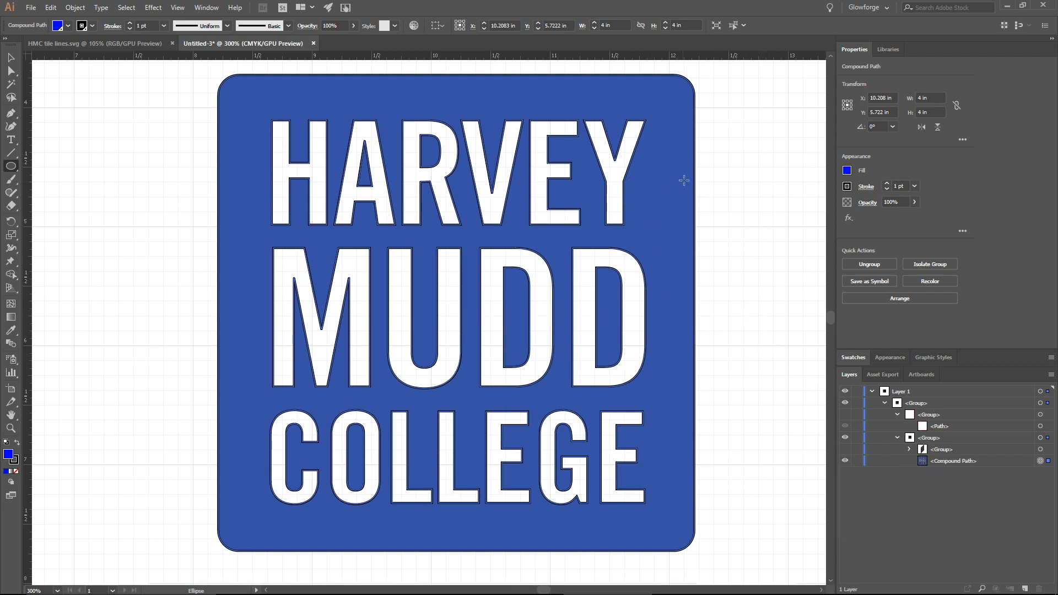
- Set the lettering compound path's fill to None and show the diagonal line group
{"action": "left_click", "coordinate": [844, 449]}
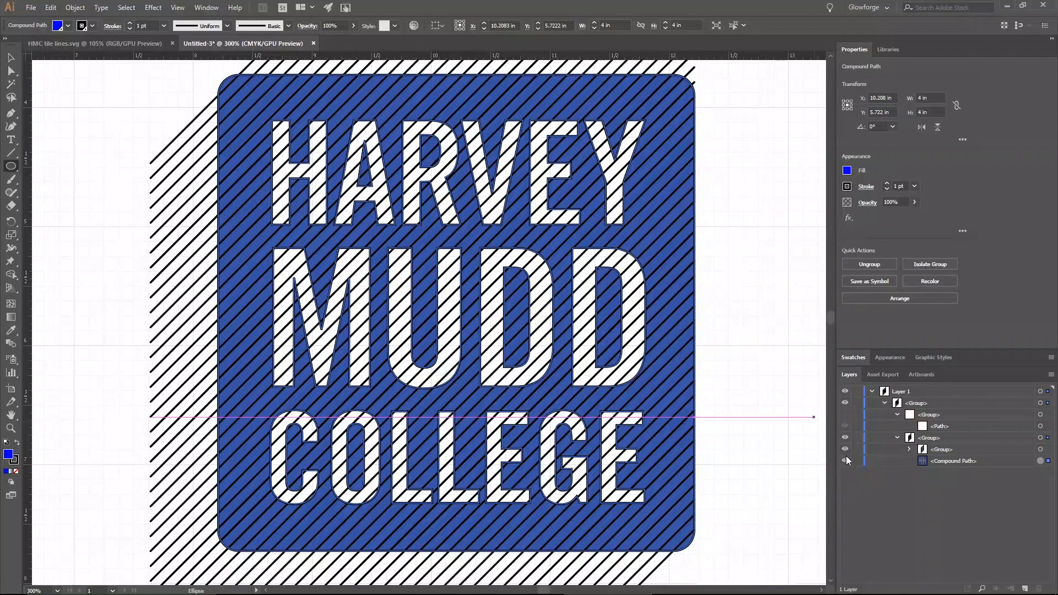
{"action": "left_click", "coordinate": [844, 449]}
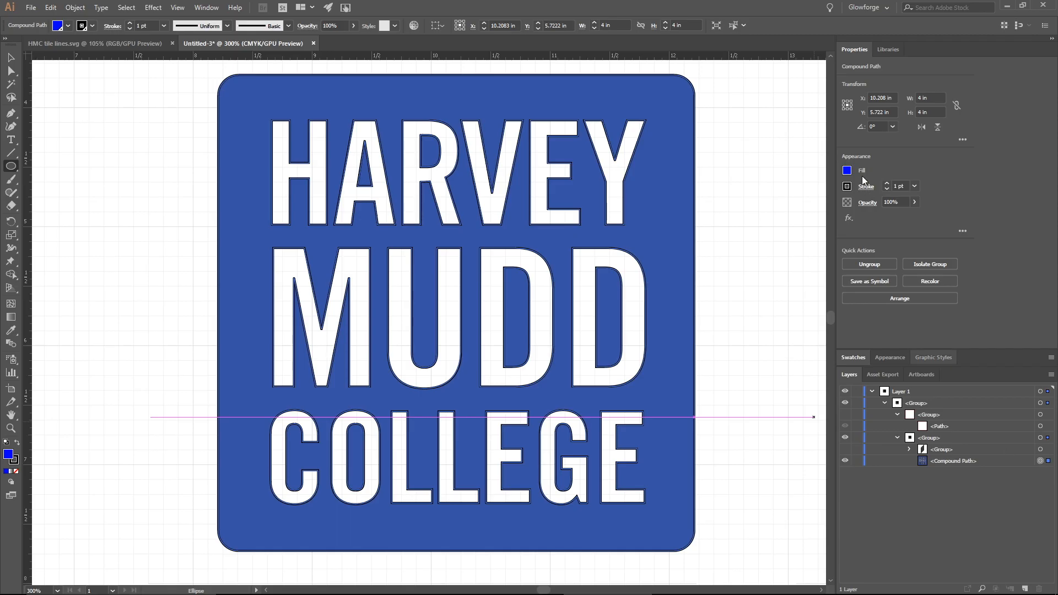
{"action": "left_click", "coordinate": [847, 171]}
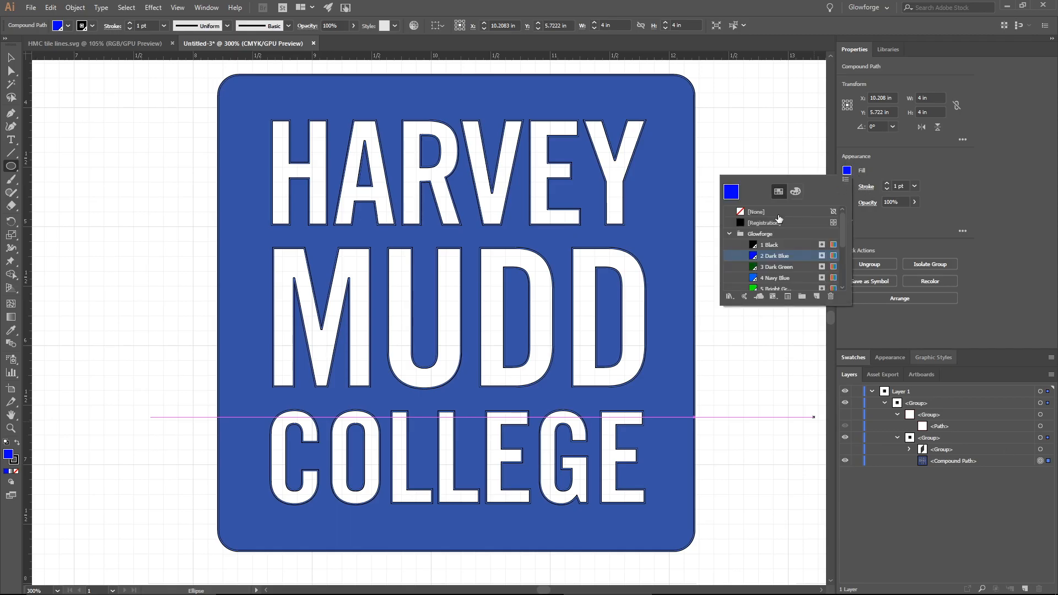
{"action": "left_click", "coordinate": [745, 214]}
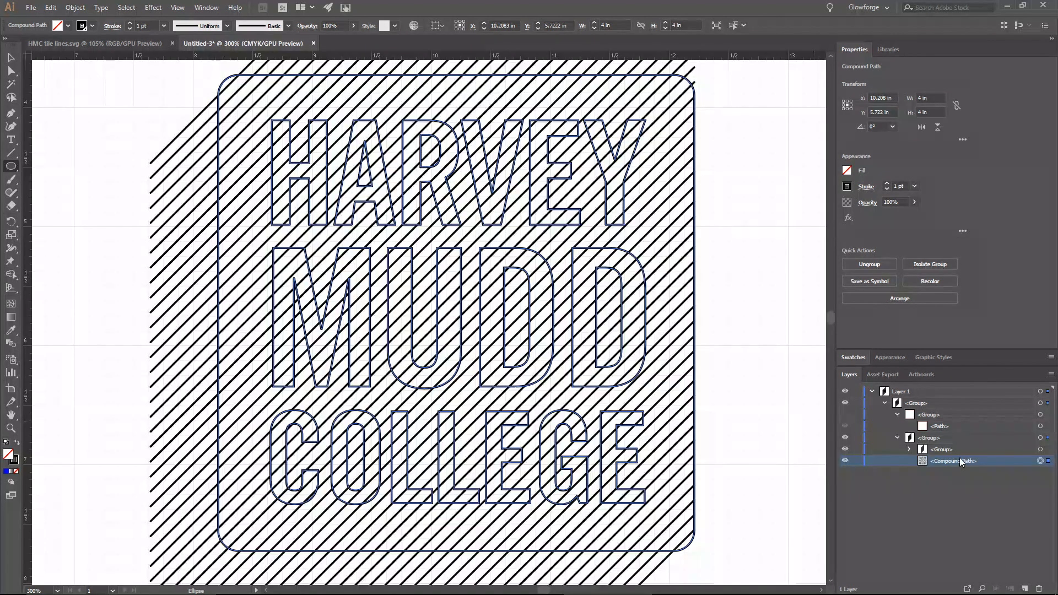
- Move the lettering compound path above the diagonal line group, then apply the Divide pathfinder to both and deselect
{"action": "left_click_drag", "start_coordinate": [958, 460], "coordinate": [958, 449]}
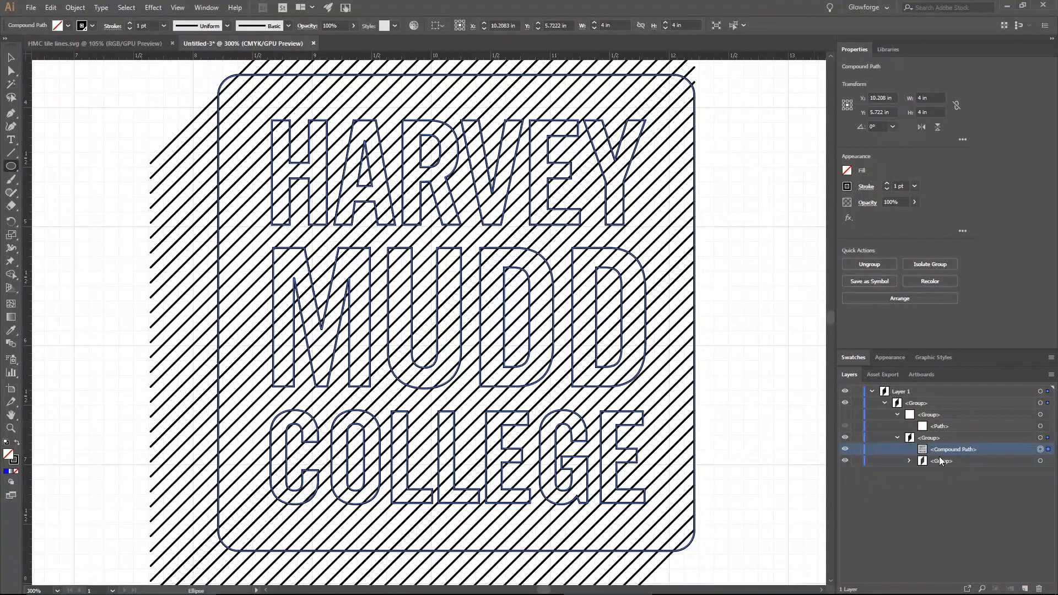
{"action": "left_click", "coordinate": [1040, 461]}
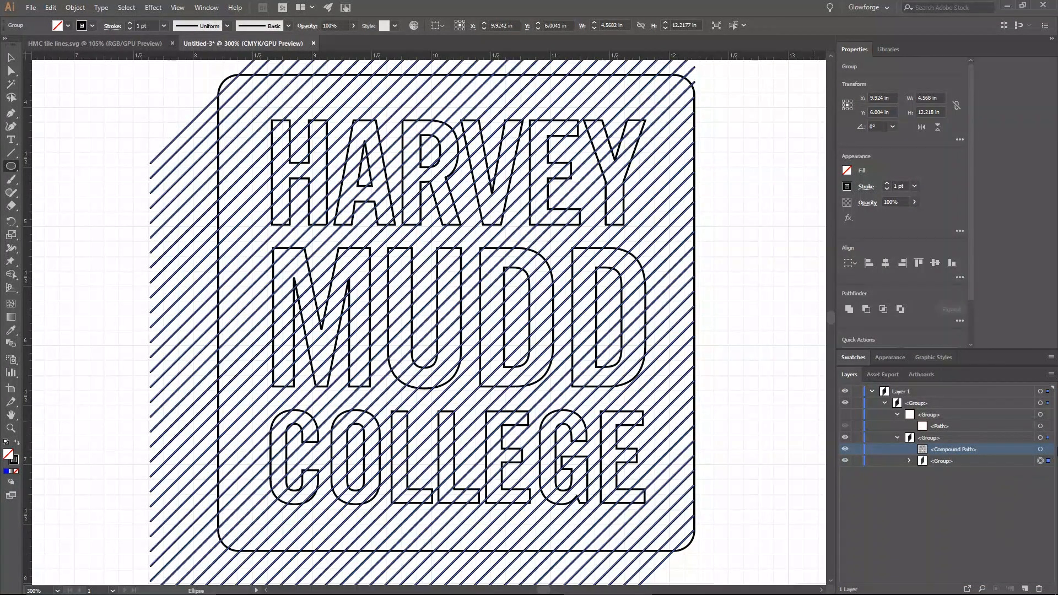
{"action": "left_click", "coordinate": [1048, 449], "text": "shift"}
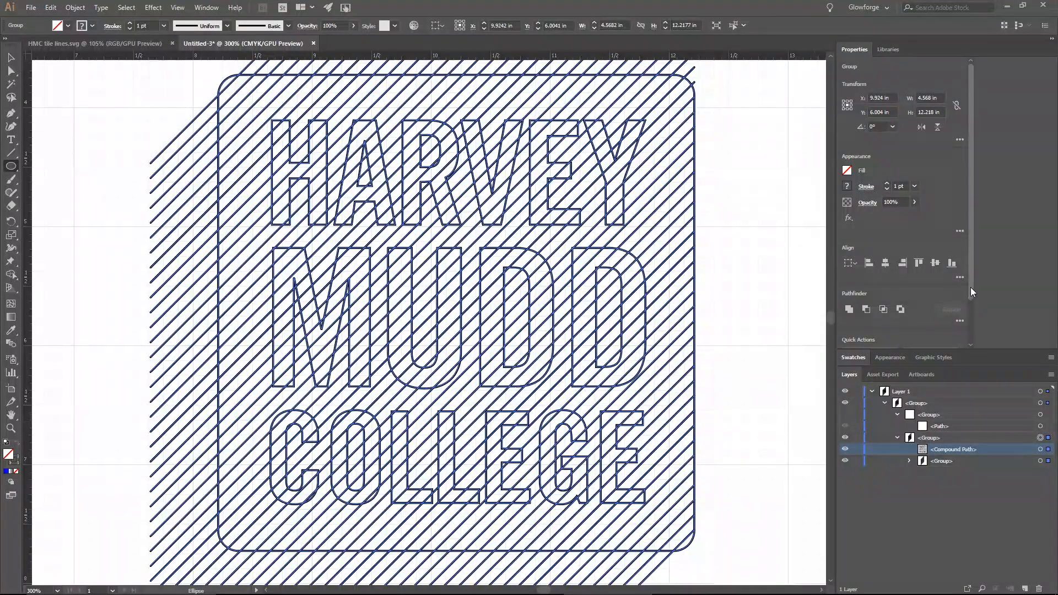
{"action": "scroll", "coordinate": [966, 307], "scroll_direction": "down", "scroll_amount": 3}
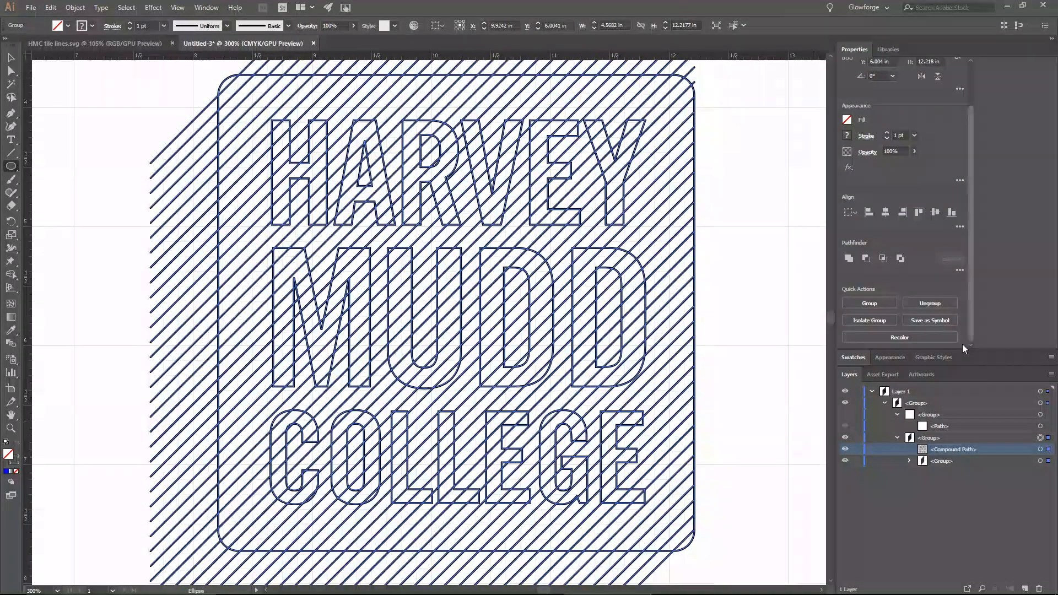
{"action": "left_click", "coordinate": [958, 272]}
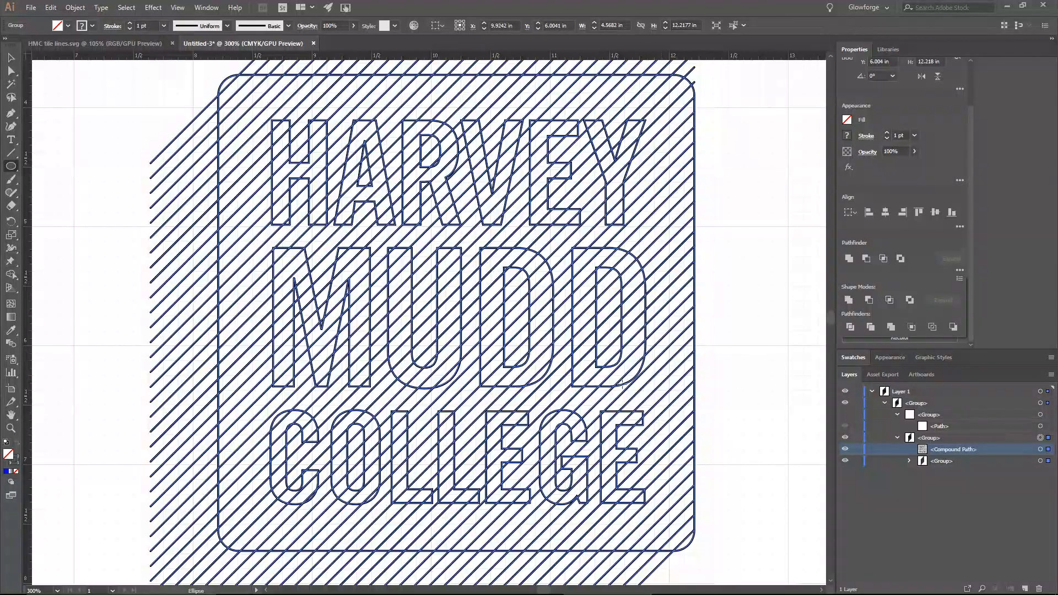
{"action": "left_click", "coordinate": [850, 327]}
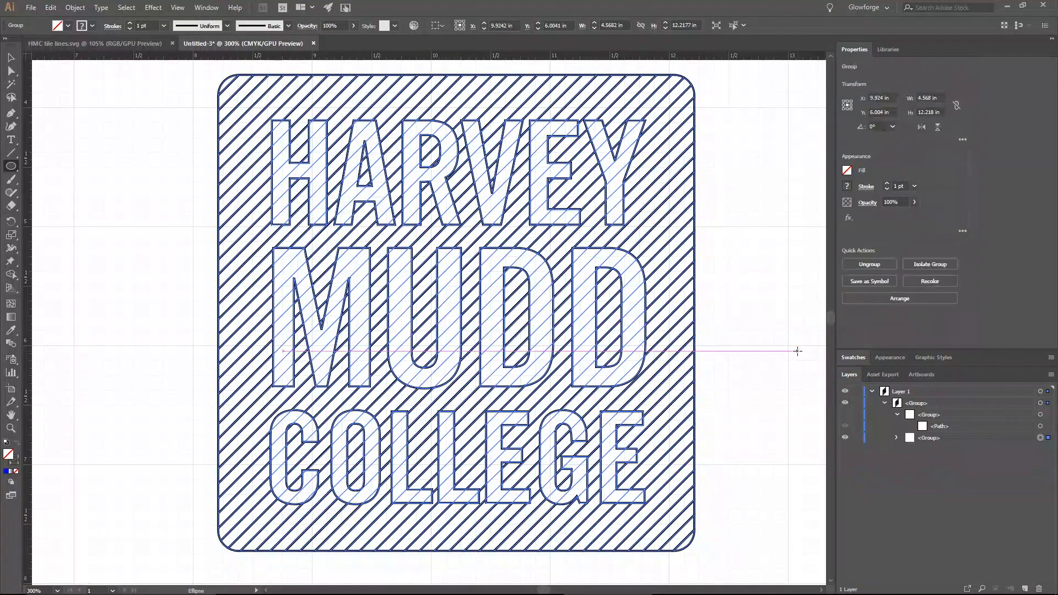
{"action": "key", "text": "ctrl+shift+a"}
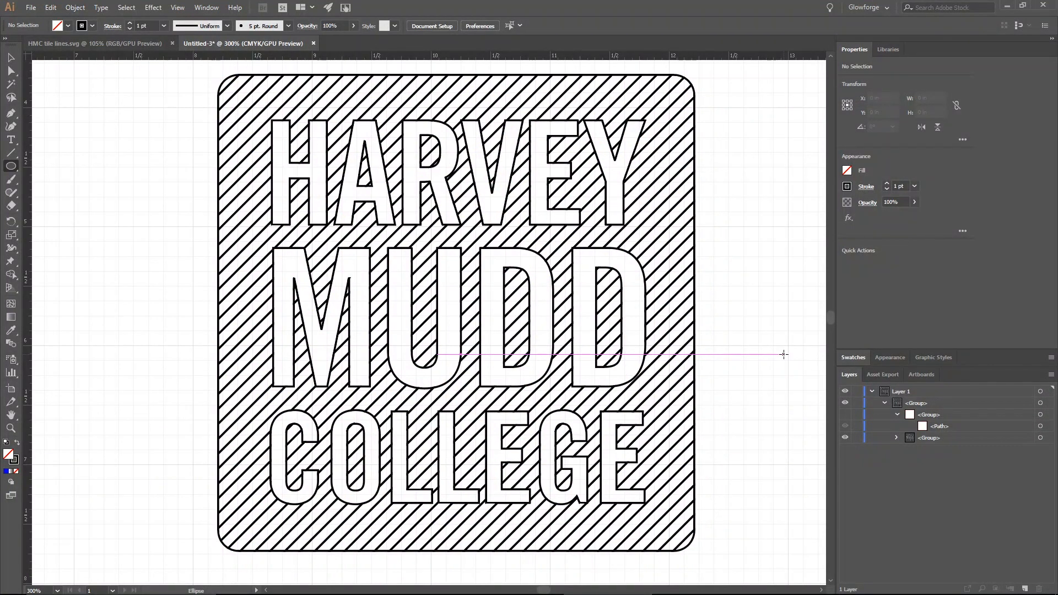
- Show the group with the red square outline and view the whole tile centred
{"action": "left_click", "coordinate": [845, 414]}
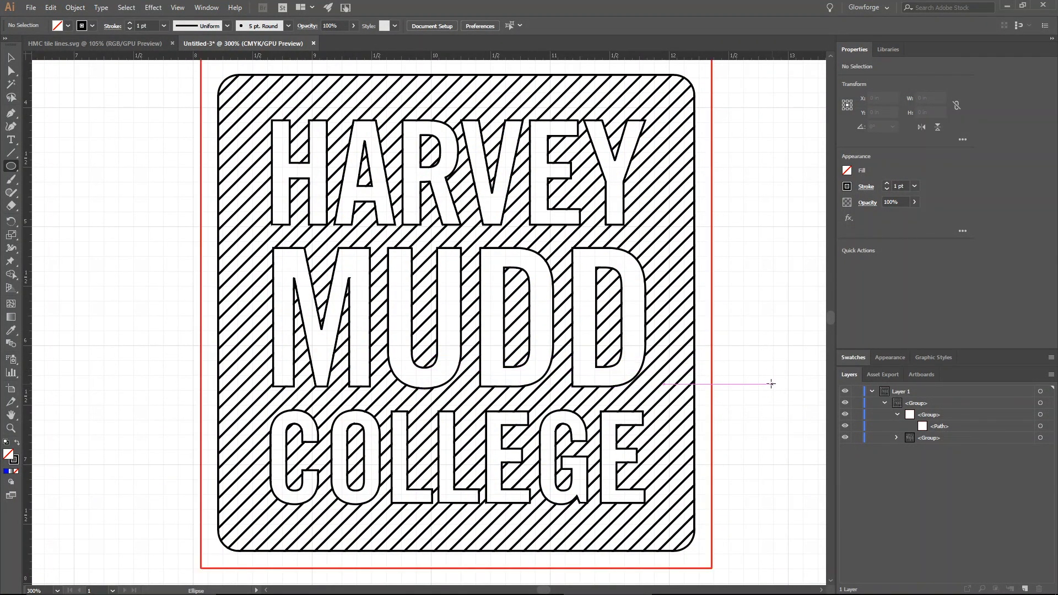
{"action": "scroll", "coordinate": [768, 382], "scroll_direction": "up", "scroll_amount": 1}
{"action": "scroll", "coordinate": [768, 383], "scroll_direction": "down", "scroll_amount": 4}
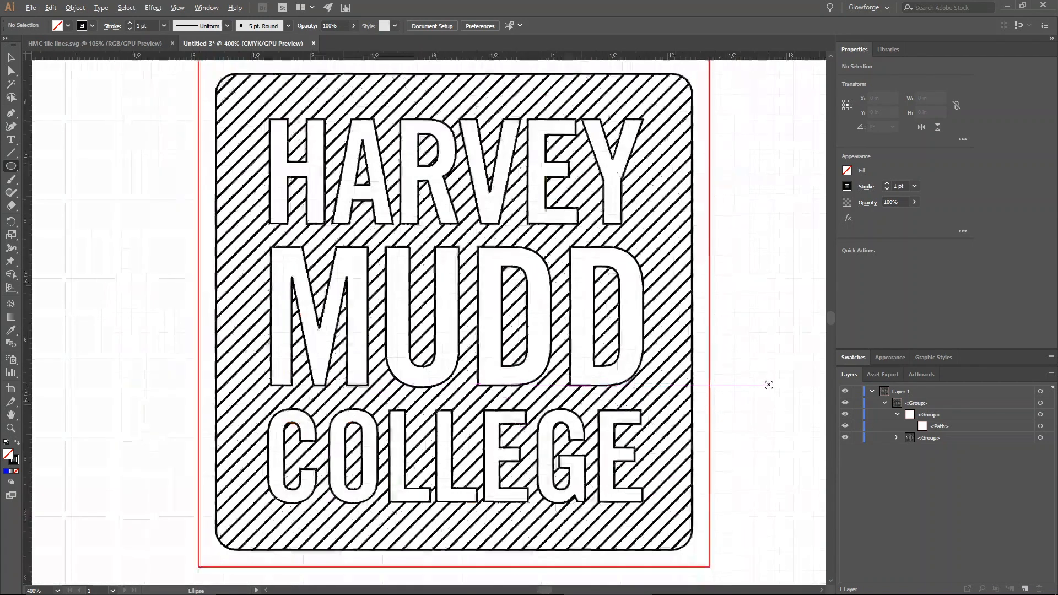
{"action": "scroll", "coordinate": [767, 384], "scroll_direction": "up", "scroll_amount": 1}
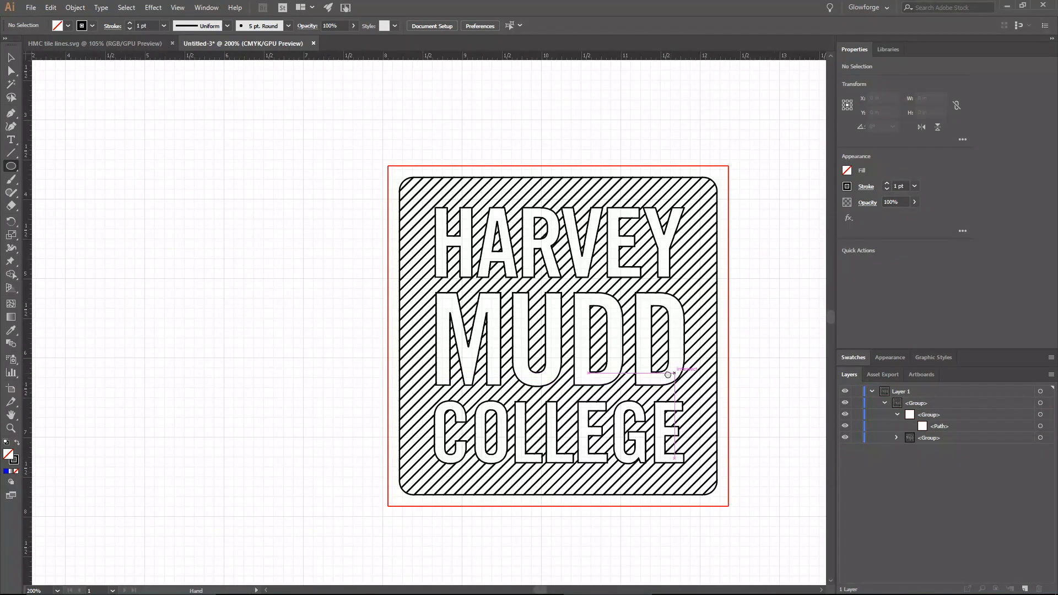
{"action": "scroll", "coordinate": [670, 373], "scroll_direction": "up", "scroll_amount": 2}
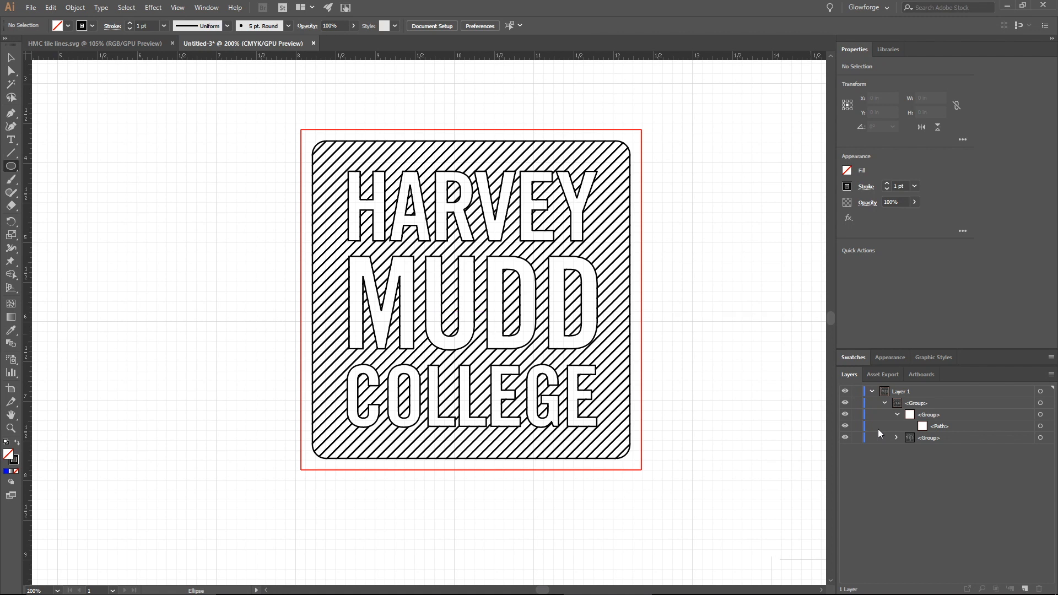
- Save the artwork as an Illustrator file named HMC Fixed in the Clip Mask folder, keeping the default Illustrator options
{"action": "key", "text": "ctrl+s"}
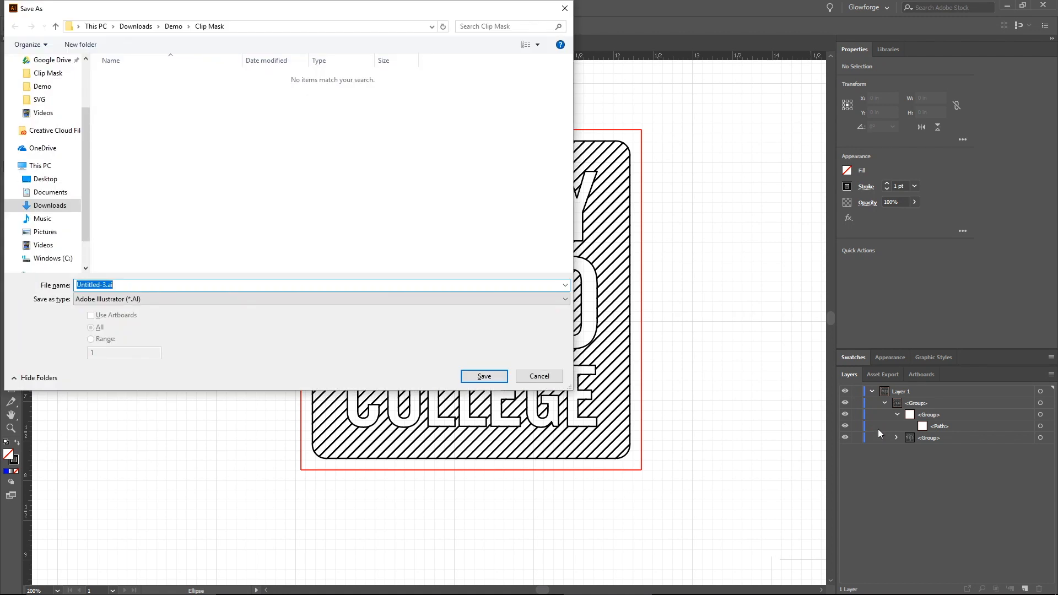
{"action": "type", "text": "HMC Fixed"}
{"action": "key", "text": "Return"}
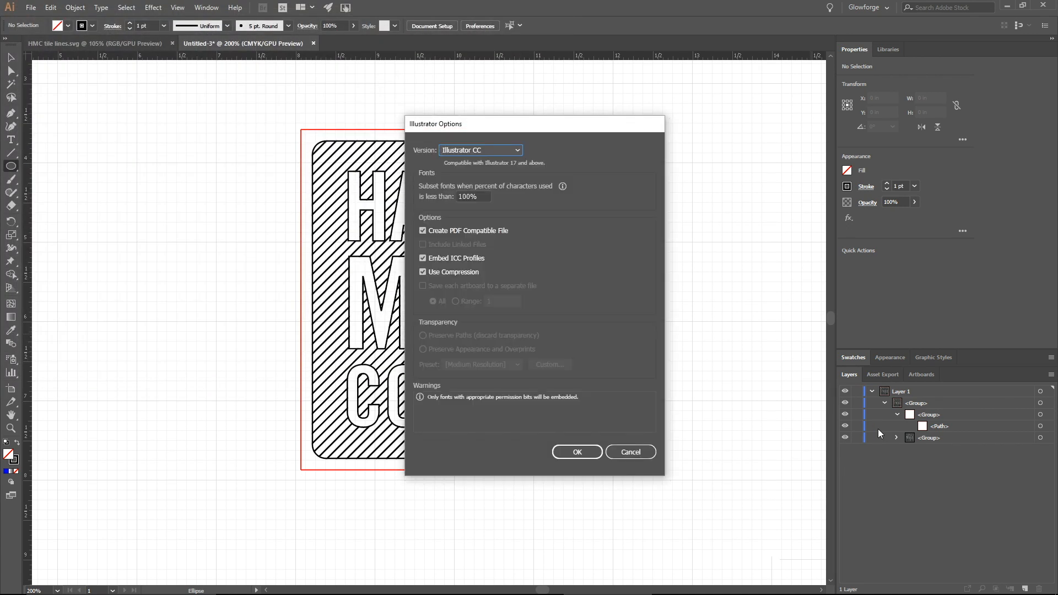
{"action": "key", "text": "Return"}
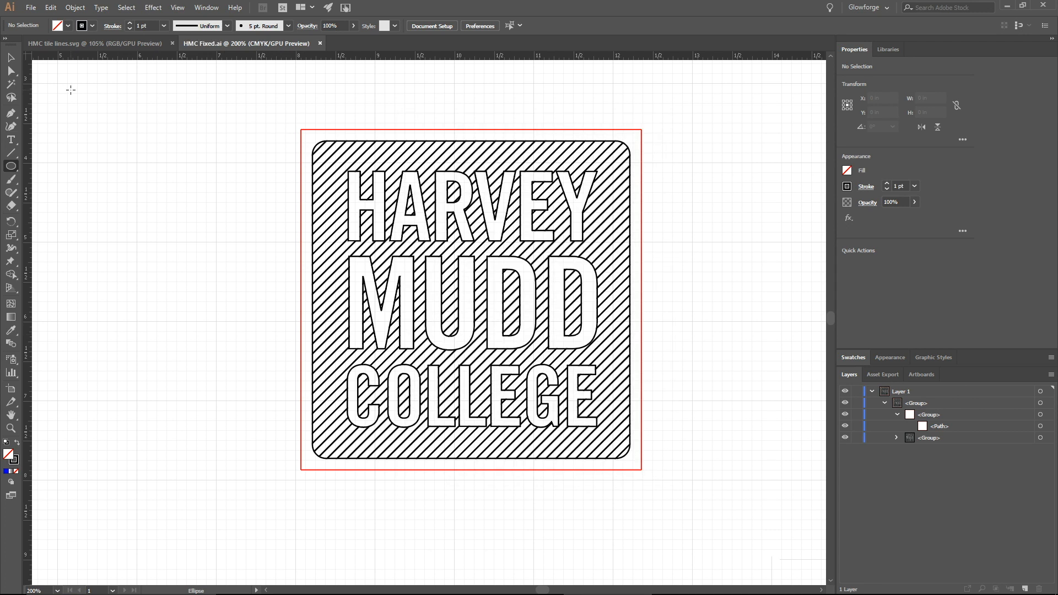
- Start saving a copy of the document and shorten its file name to HMC Fixed
{"action": "left_click", "coordinate": [31, 9]}
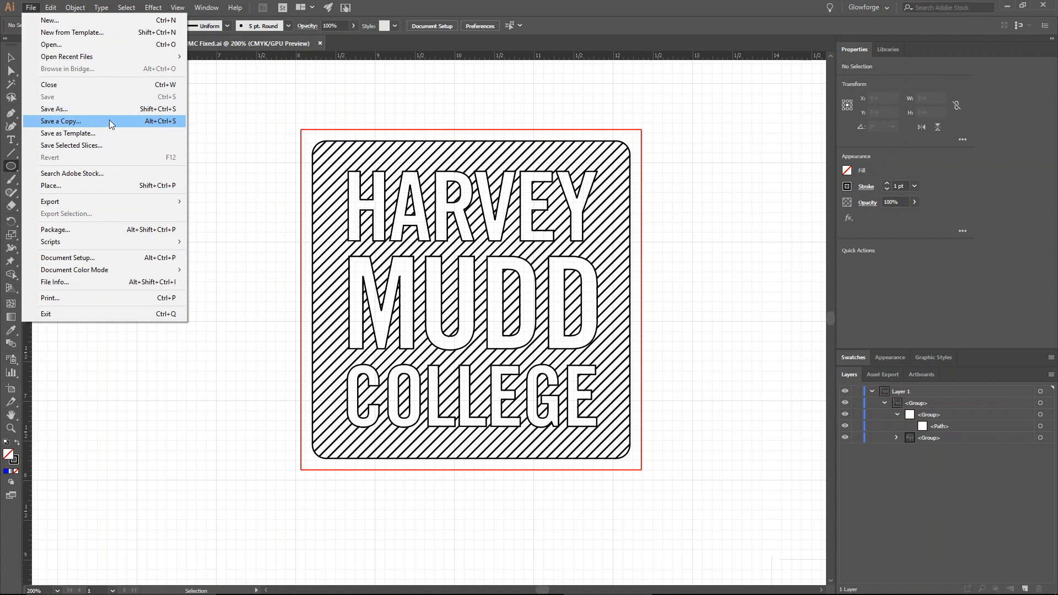
{"action": "left_click", "coordinate": [78, 120]}
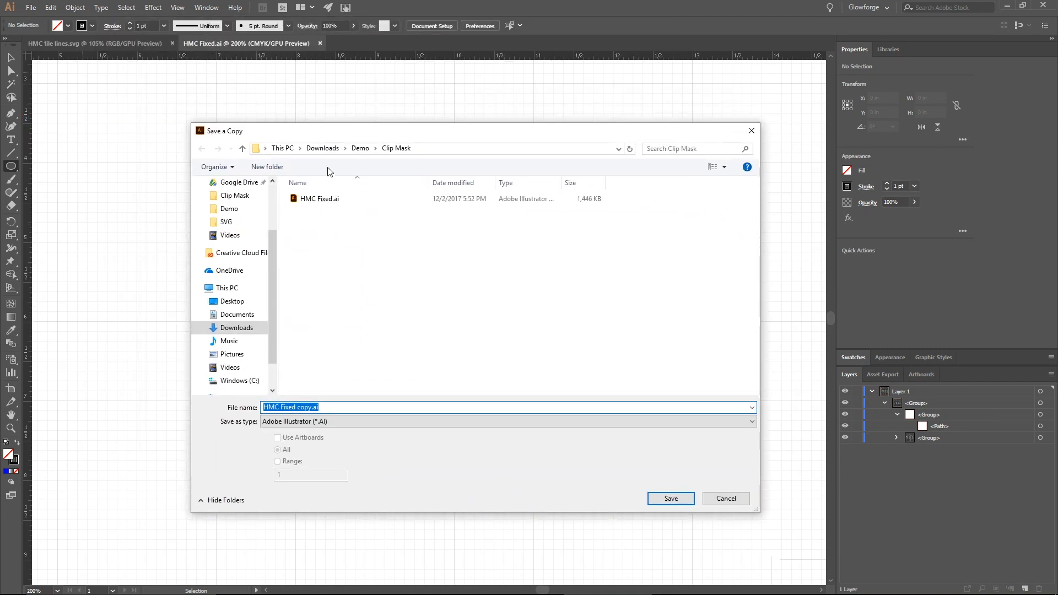
{"action": "left_click_drag", "start_coordinate": [328, 137], "coordinate": [319, 116]}
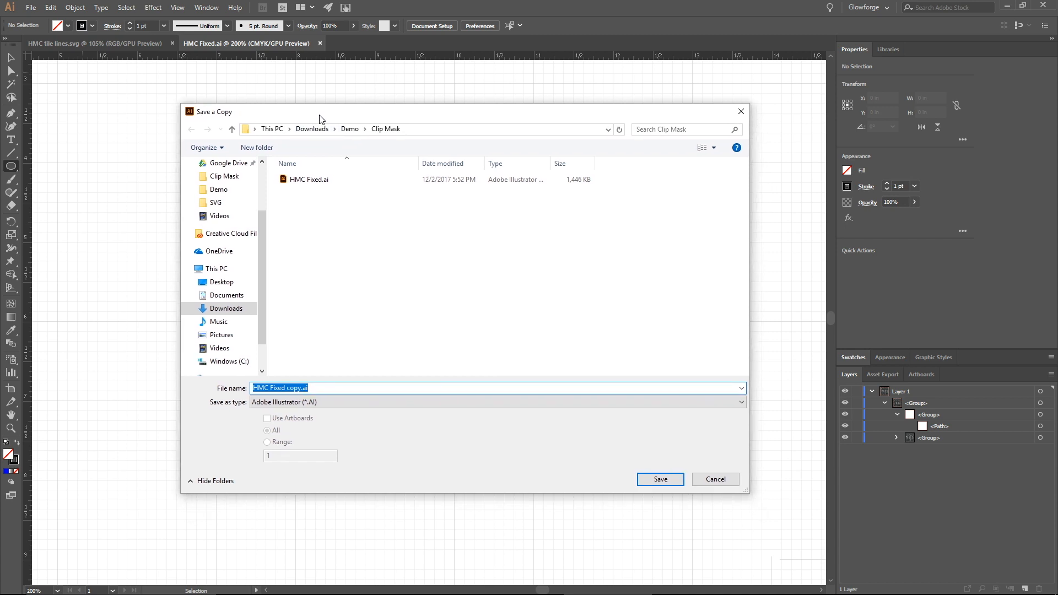
{"action": "double_click", "coordinate": [292, 387]}
{"action": "key", "text": "Right"}
{"action": "key", "text": "BackSpace"}
{"action": "key", "text": "BackSpace"}
{"action": "key", "text": "BackSpace"}
{"action": "key", "text": "BackSpace"}
{"action": "key", "text": "BackSpace"}
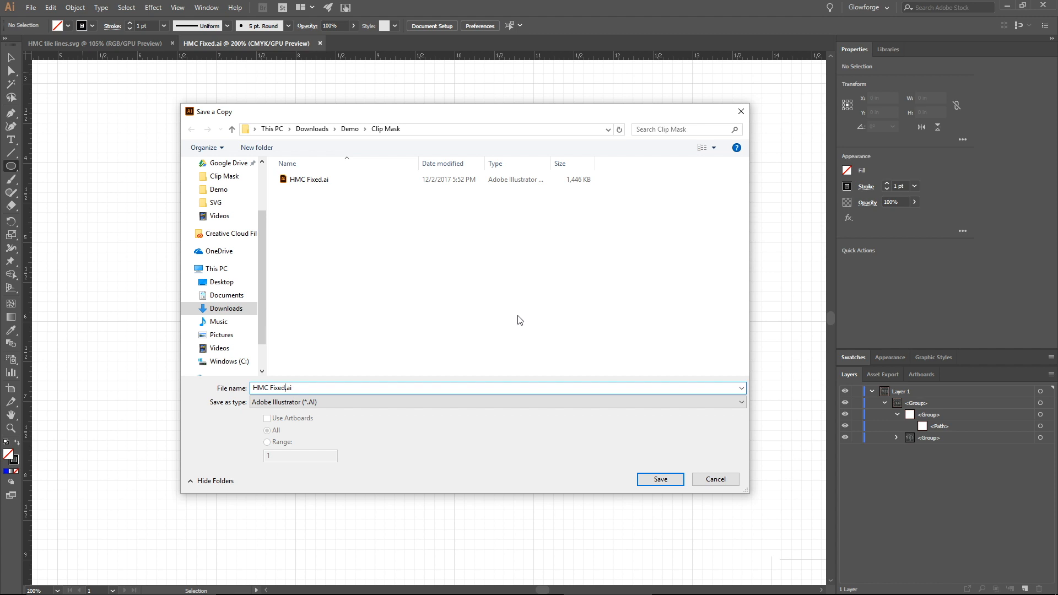
- Set the copy's file type to SVG and proceed to the SVG options
{"action": "left_click", "coordinate": [417, 406]}
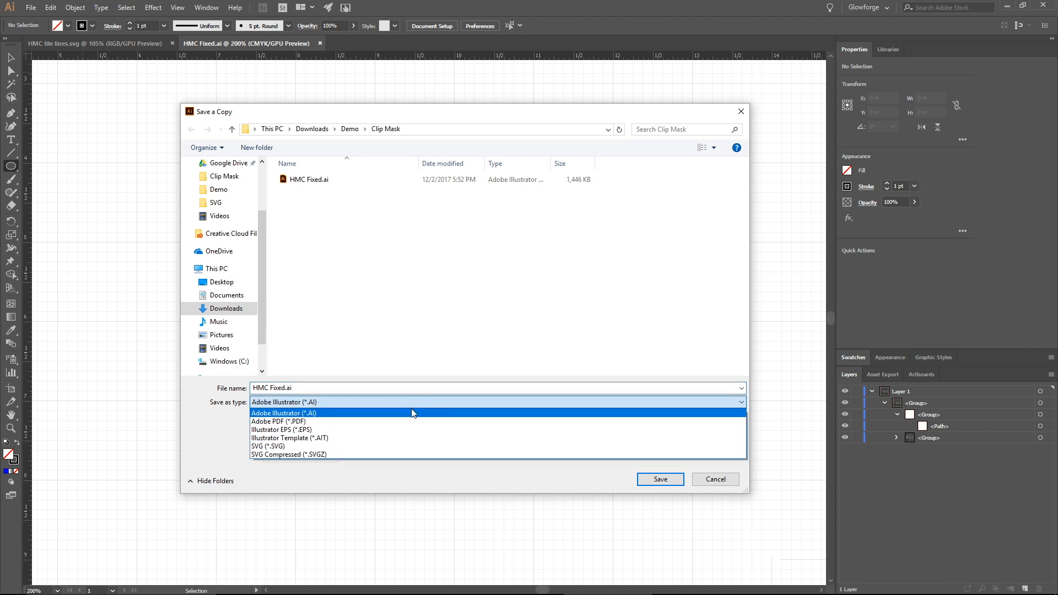
{"action": "left_click", "coordinate": [375, 446]}
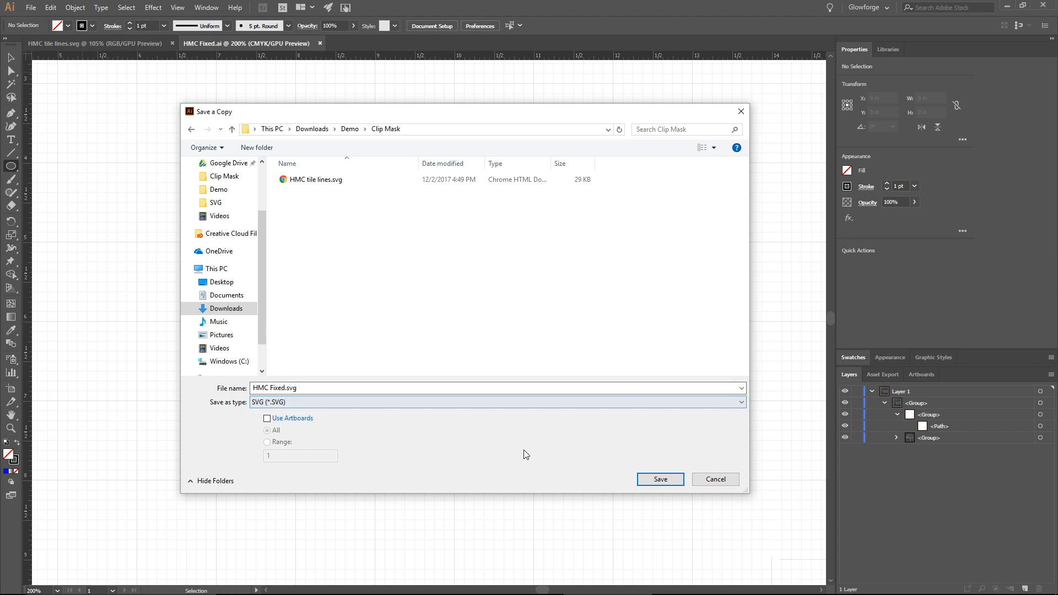
{"action": "left_click", "coordinate": [661, 479]}
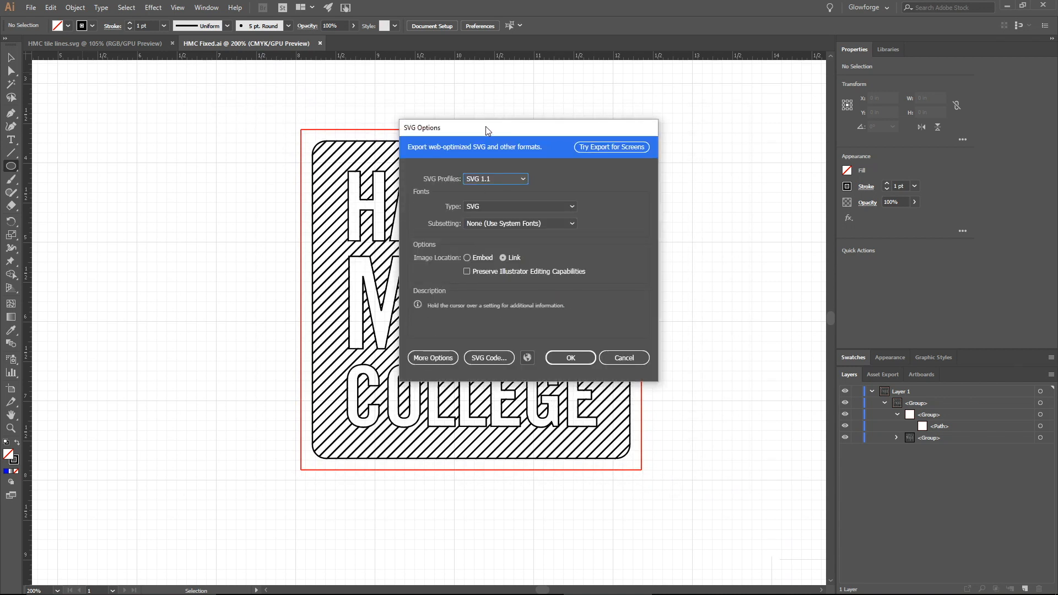
- Show the advanced SVG options, turn off Responsive, embed images, and set the font type to Convert to outline
{"action": "left_click_drag", "start_coordinate": [485, 127], "coordinate": [434, 84]}
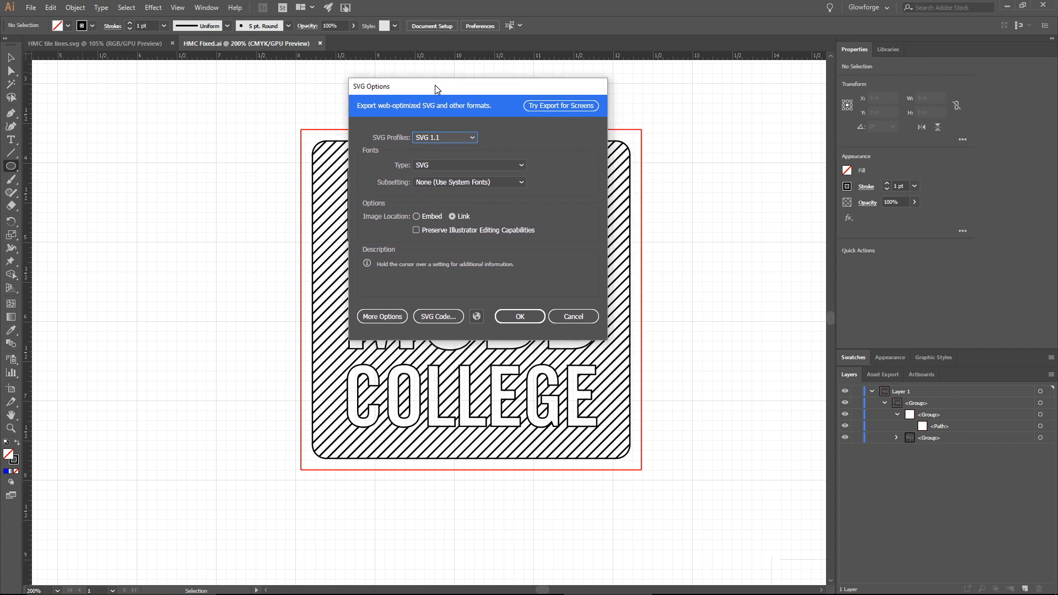
{"action": "left_click", "coordinate": [381, 316]}
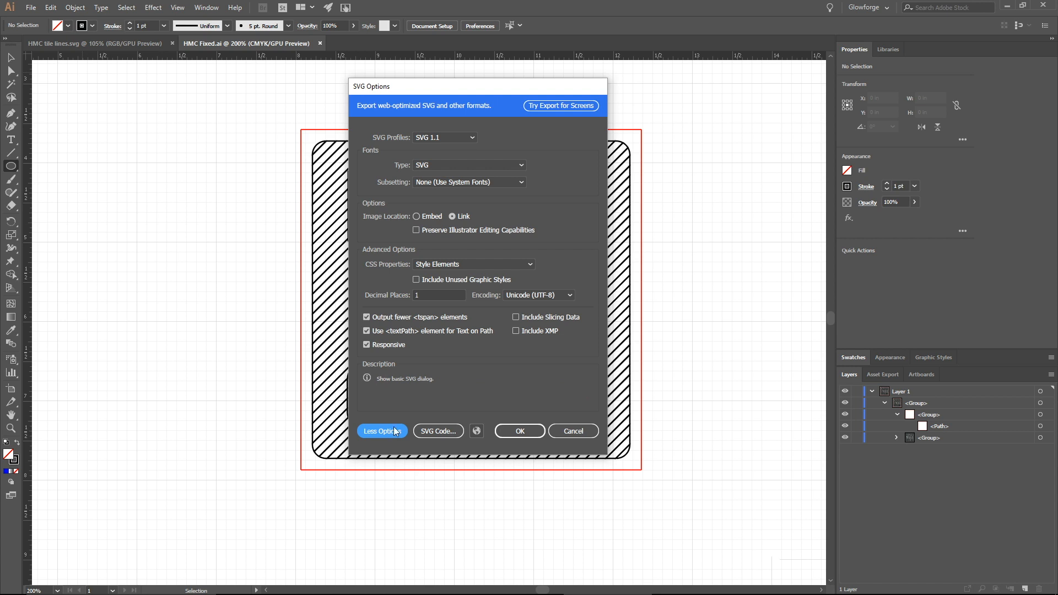
{"action": "left_click", "coordinate": [393, 346]}
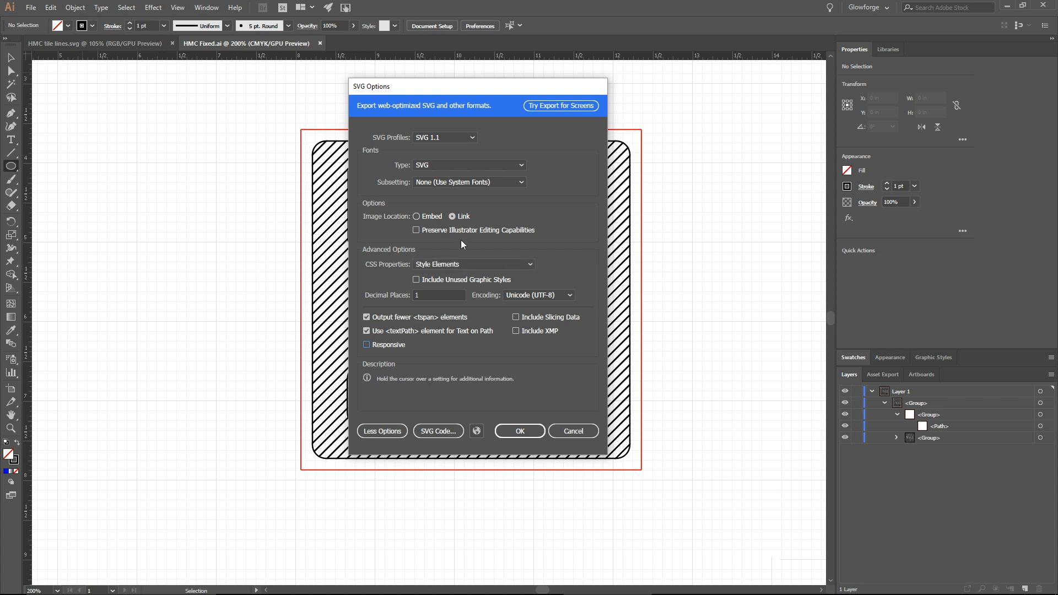
{"action": "left_click", "coordinate": [417, 216]}
{"action": "left_click", "coordinate": [477, 164]}
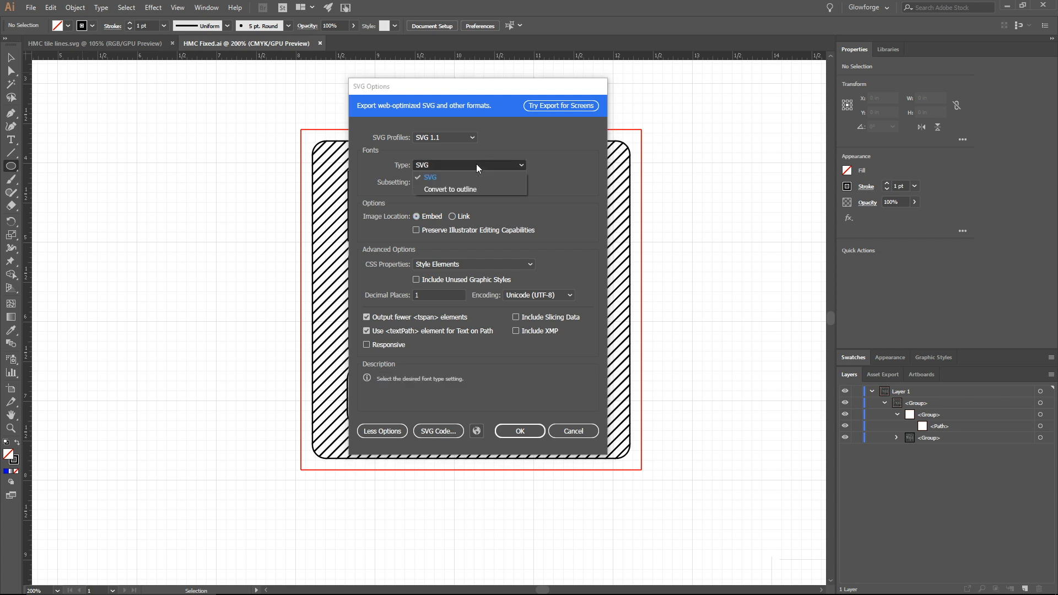
{"action": "left_click", "coordinate": [468, 184]}
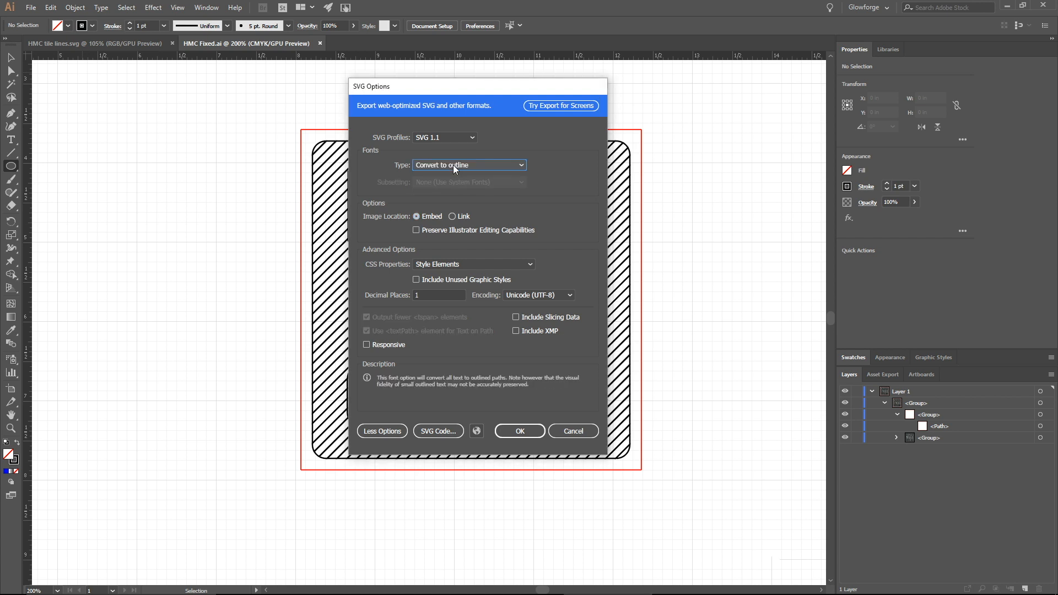
{"action": "left_click", "coordinate": [417, 217]}
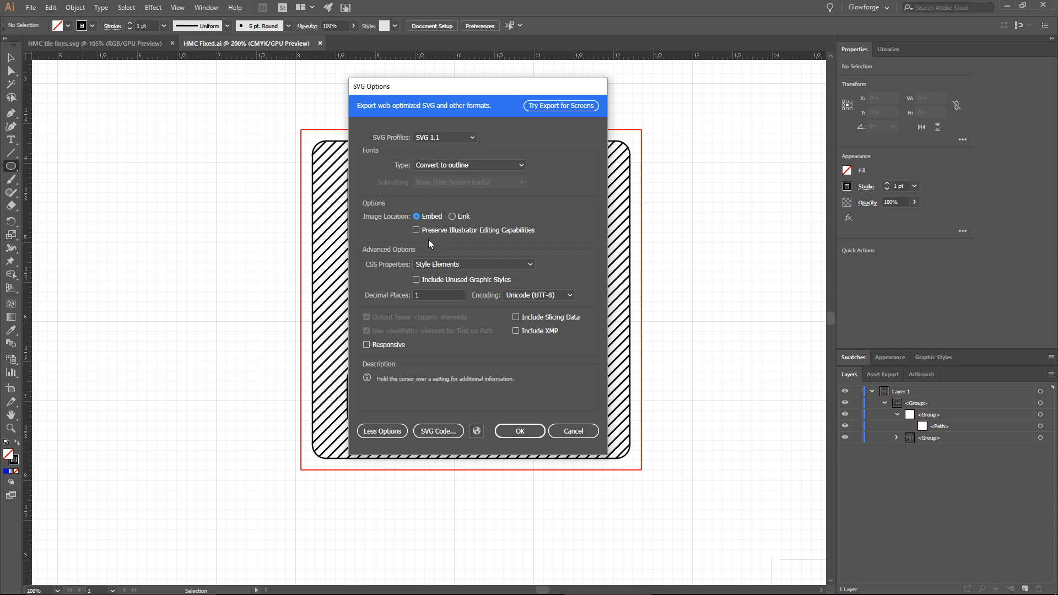
- Set CSS Properties to Presentation Attributes and Decimal Places to 3, then finish saving the SVG copy
{"action": "left_click", "coordinate": [438, 266]}
{"action": "left_click", "coordinate": [447, 276]}
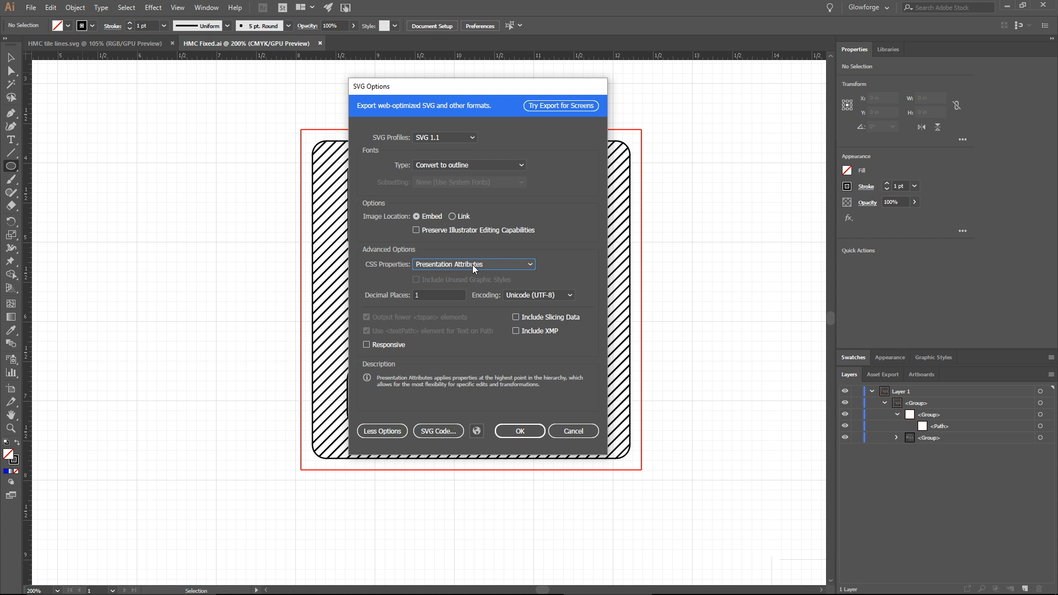
{"action": "left_click", "coordinate": [493, 267]}
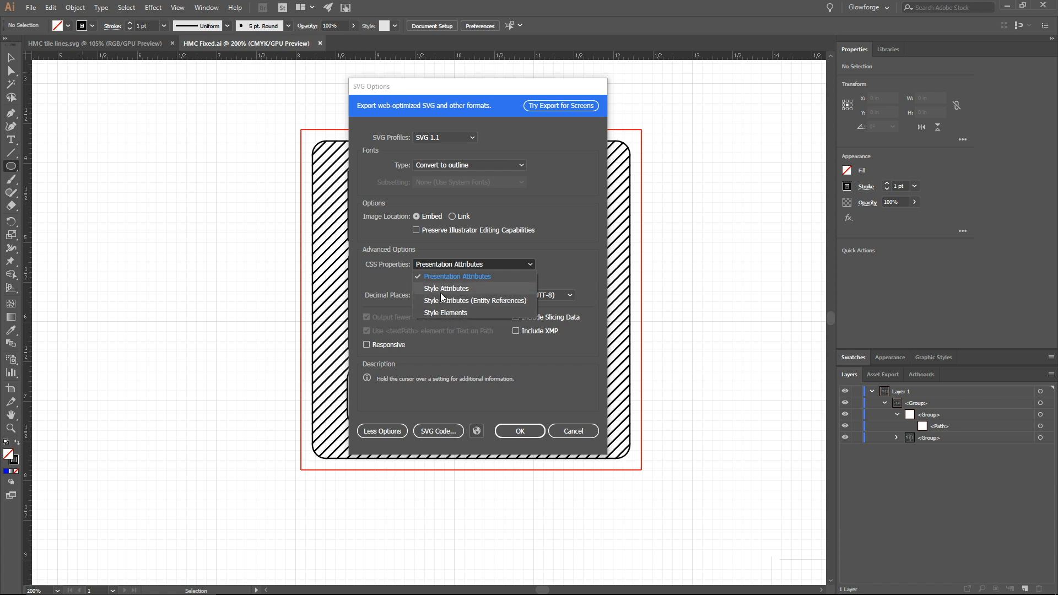
{"action": "left_click", "coordinate": [488, 264]}
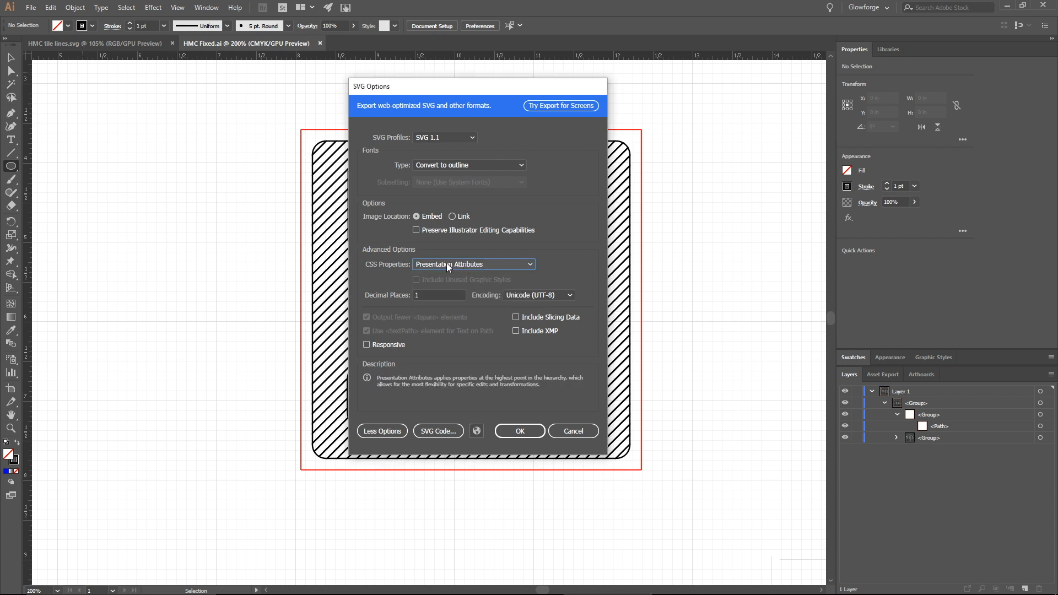
{"action": "double_click", "coordinate": [422, 295]}
{"action": "type", "text": "3"}
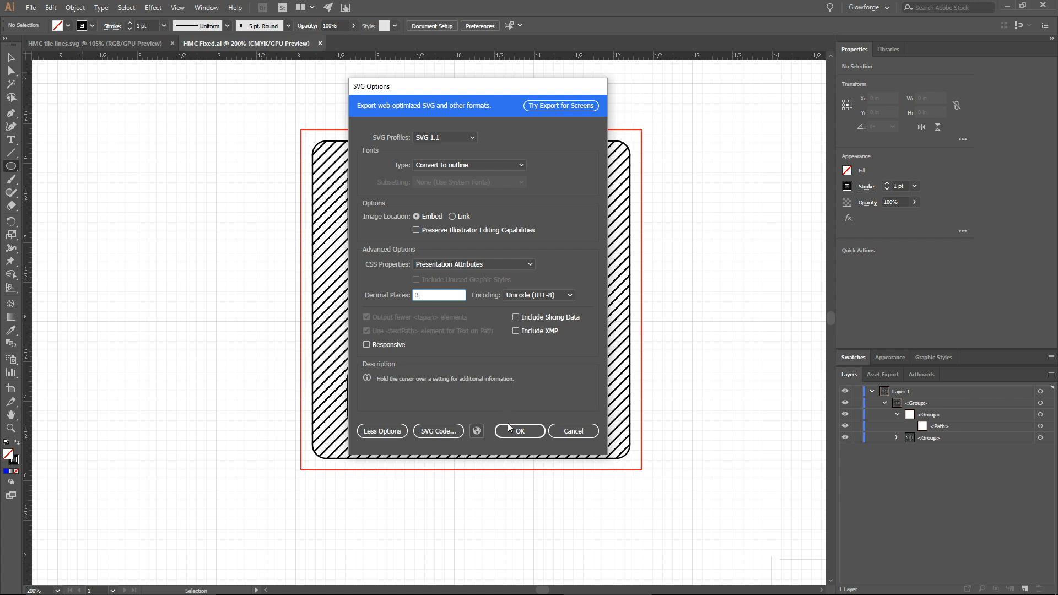
{"action": "left_click", "coordinate": [517, 433]}
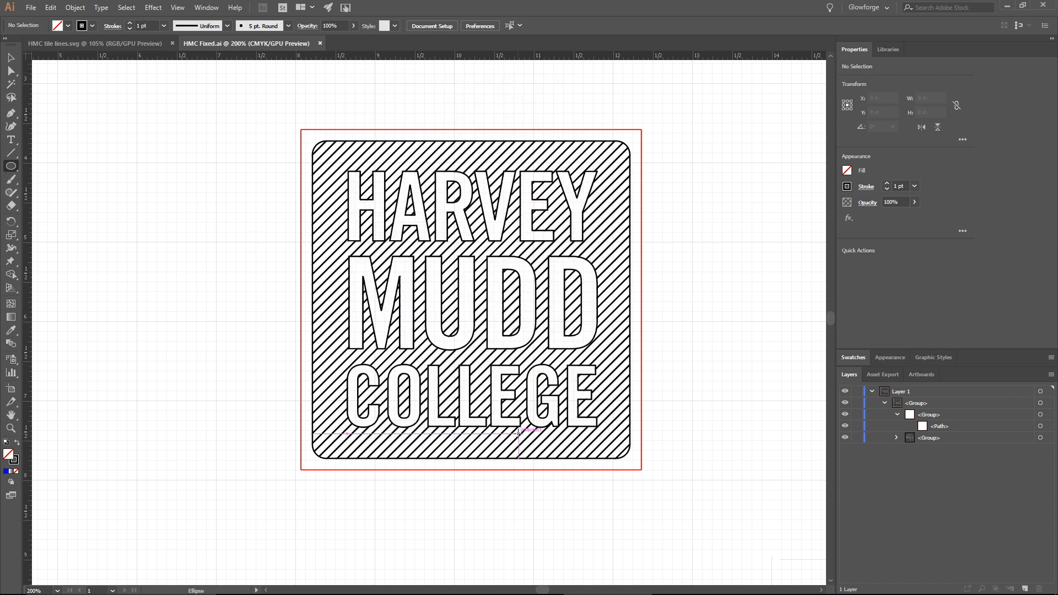
- Switch to the Glowforge app in Chrome and upload HMC Fixed.svg as a new design
{"action": "key", "text": "alt+Tab"}
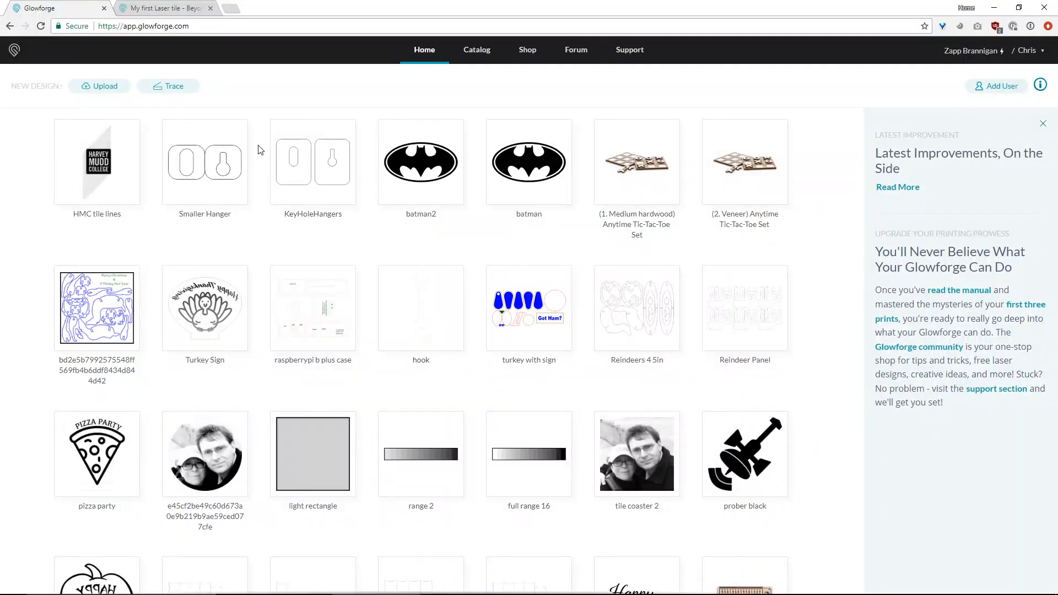
{"action": "left_click", "coordinate": [110, 91]}
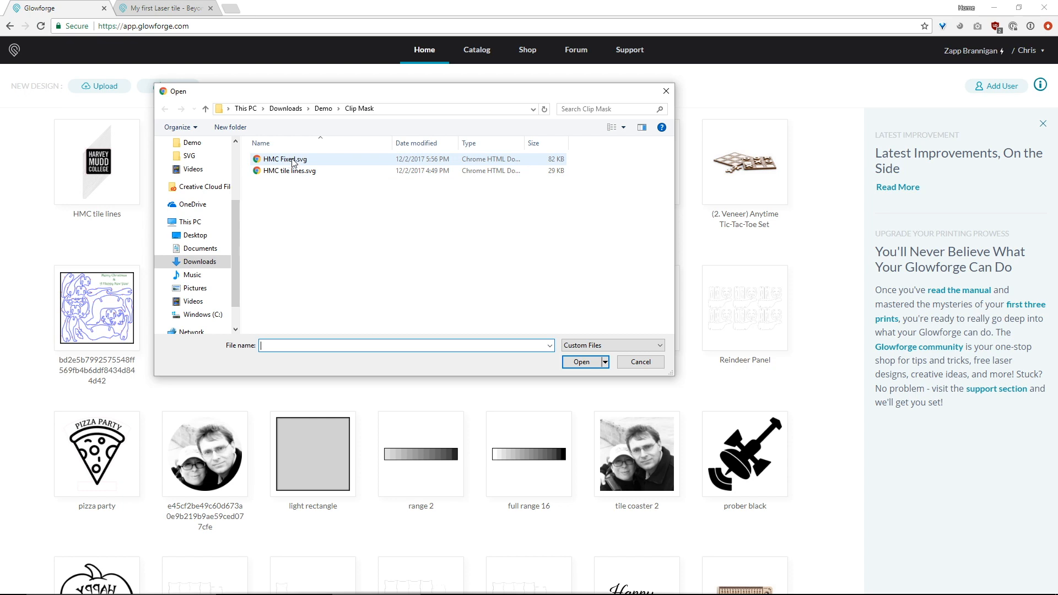
{"action": "double_click", "coordinate": [292, 160]}
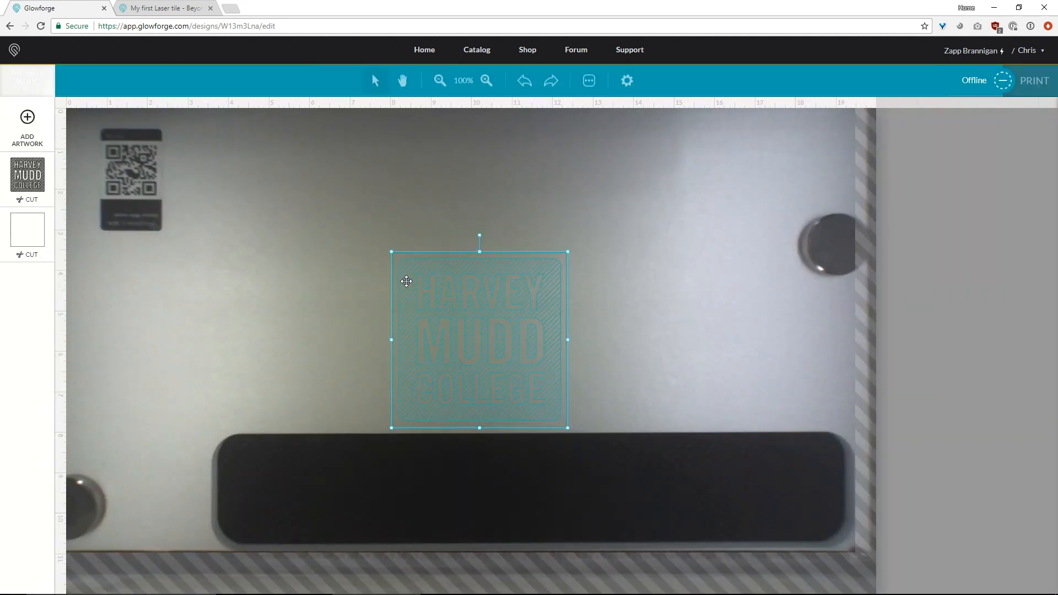
- Move the whole tile design up and left on the bed, and check the square outline's cut settings
{"action": "left_click", "coordinate": [339, 303]}
{"action": "left_click_drag", "start_coordinate": [407, 283], "coordinate": [319, 188]}
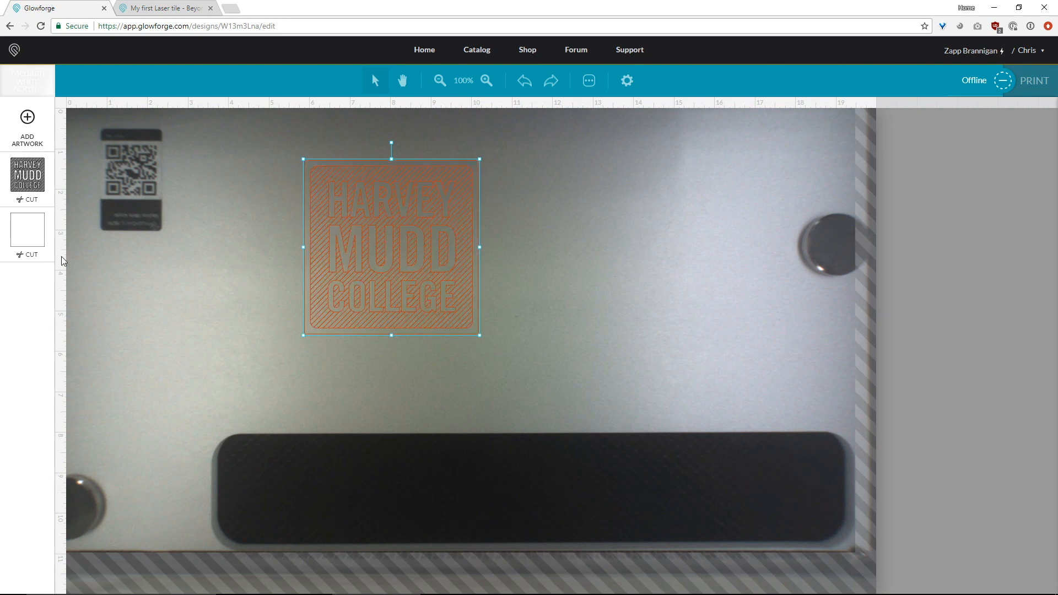
{"action": "left_click", "coordinate": [19, 228]}
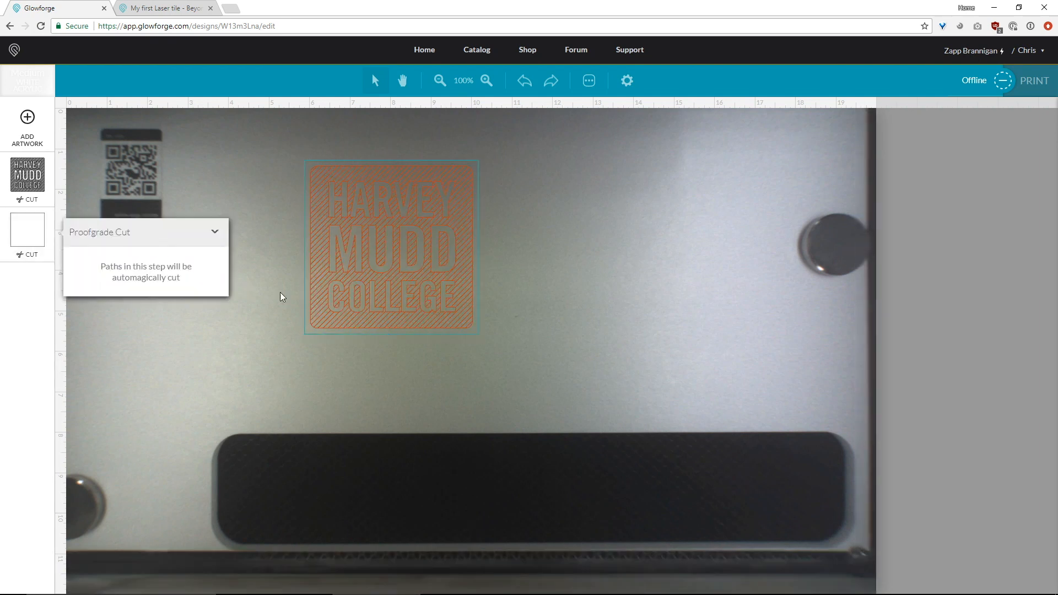
{"action": "left_click", "coordinate": [39, 301]}
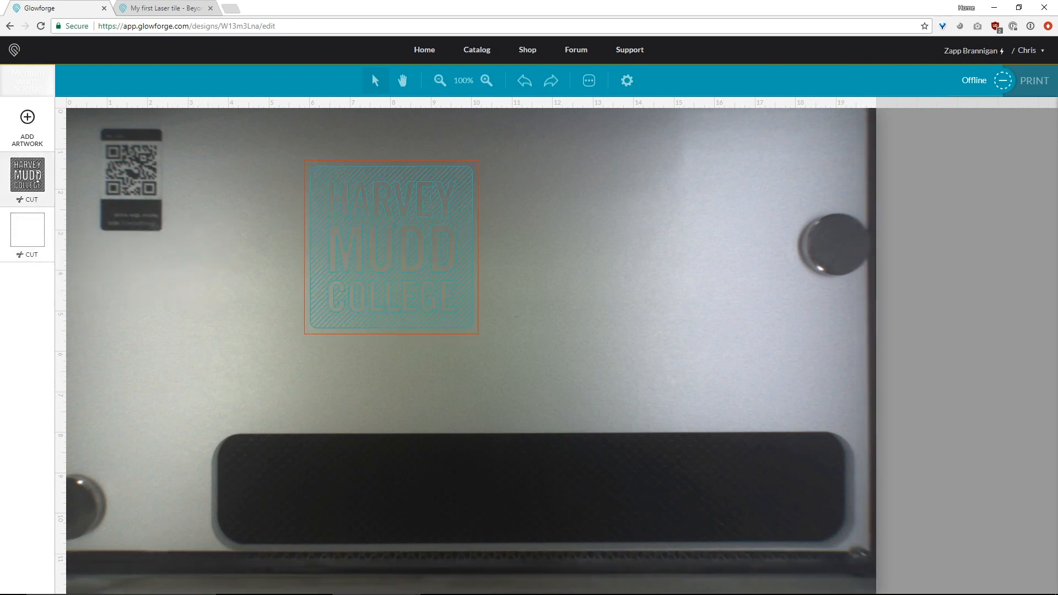
- Convert the lettering and diagonal line operation from cut to engrave
{"action": "left_click", "coordinate": [37, 174]}
{"action": "left_click", "coordinate": [213, 178]}
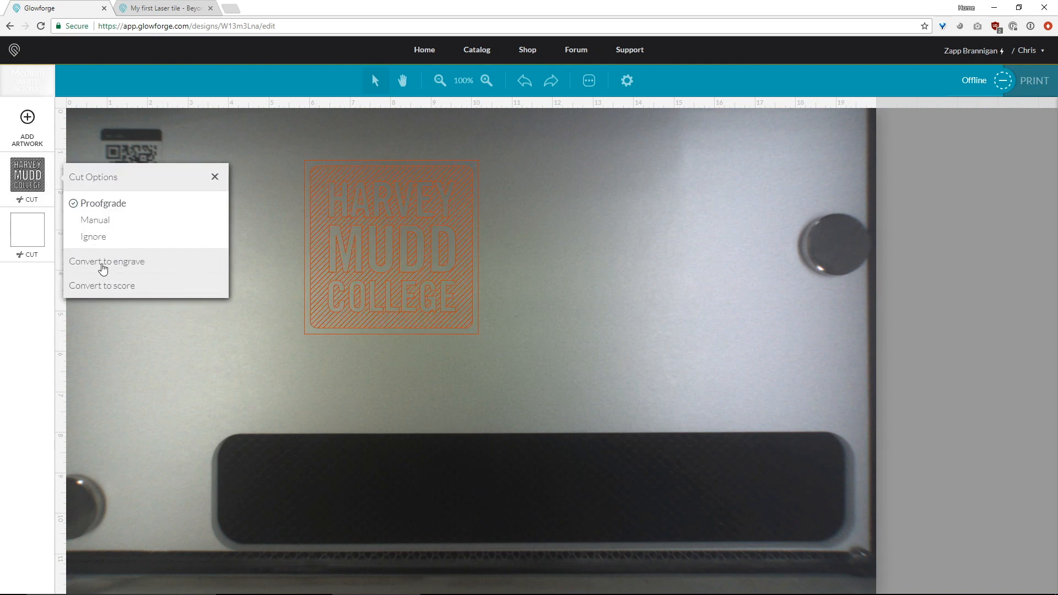
{"action": "left_click", "coordinate": [103, 268]}
- Convert the lettering and diagonal line operation to a Proofgrade score and close its settings
{"action": "left_click", "coordinate": [214, 176]}
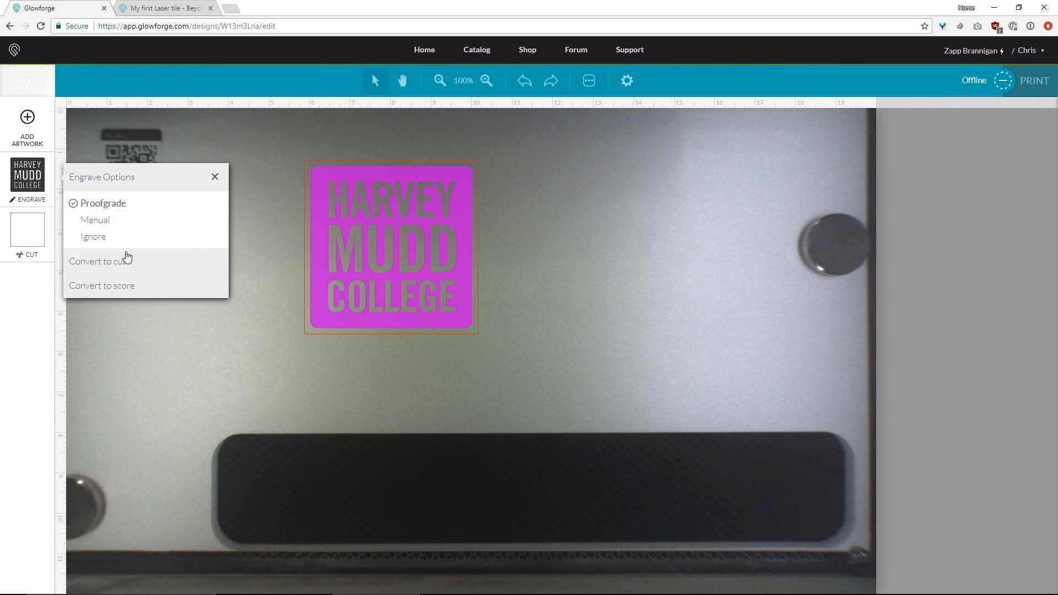
{"action": "left_click", "coordinate": [121, 286]}
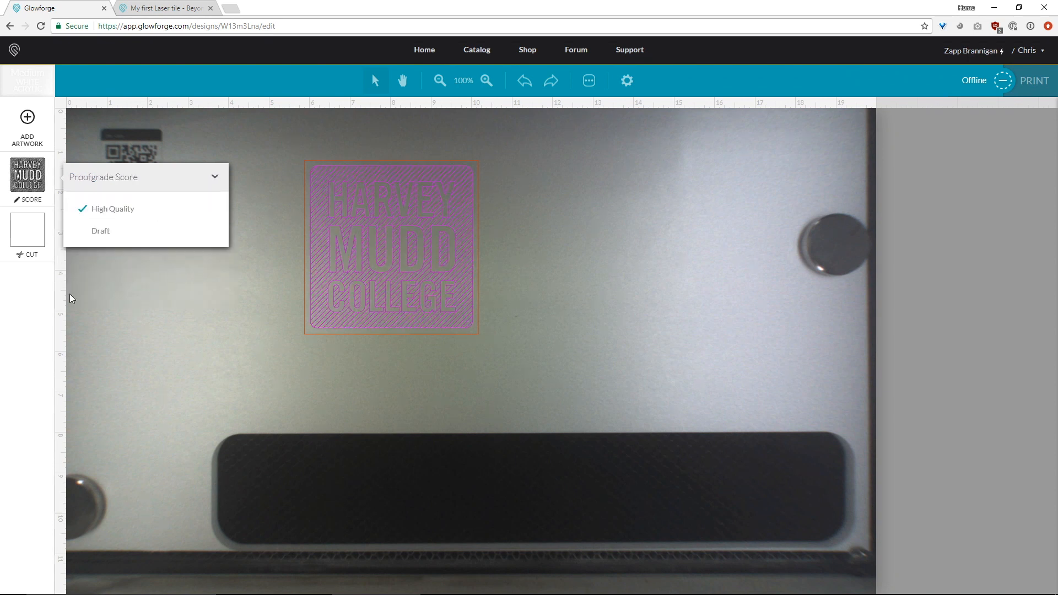
{"action": "left_click", "coordinate": [31, 298]}
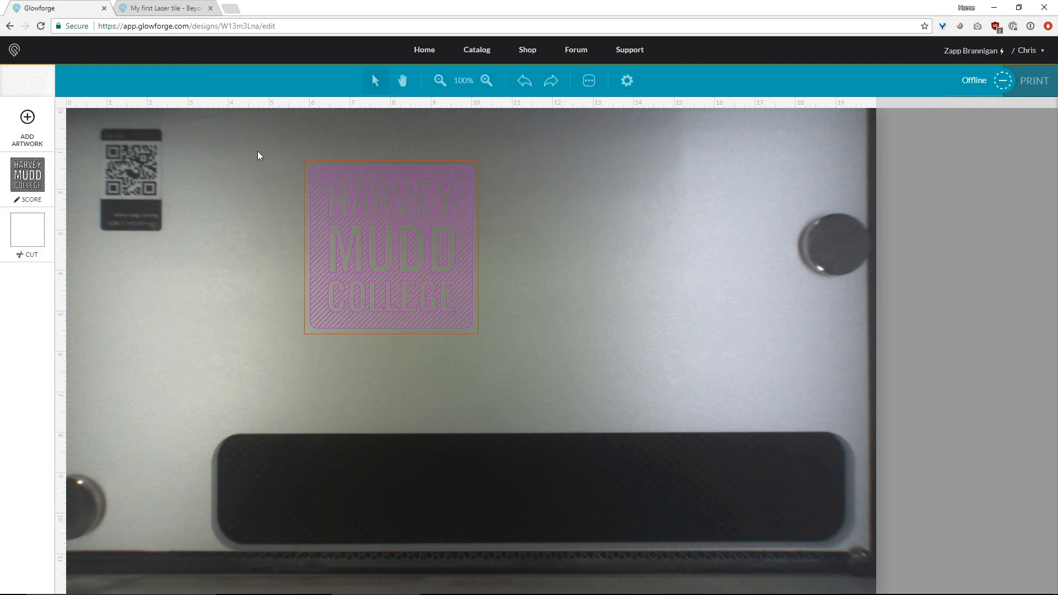
- Switch back to the HMC Fixed.ai document in Illustrator
{"action": "key", "text": "alt+Tab"}
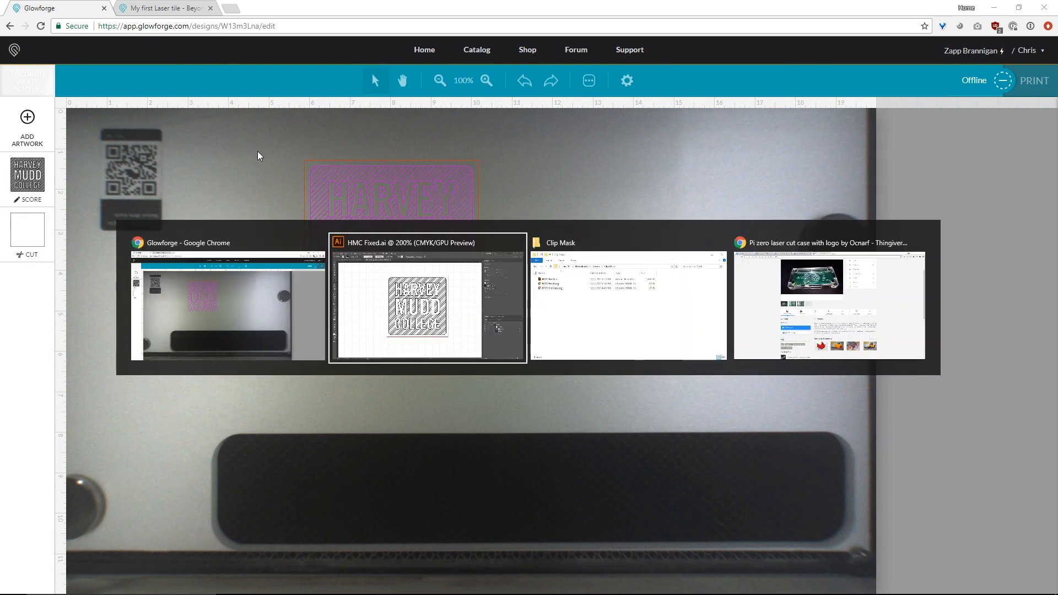